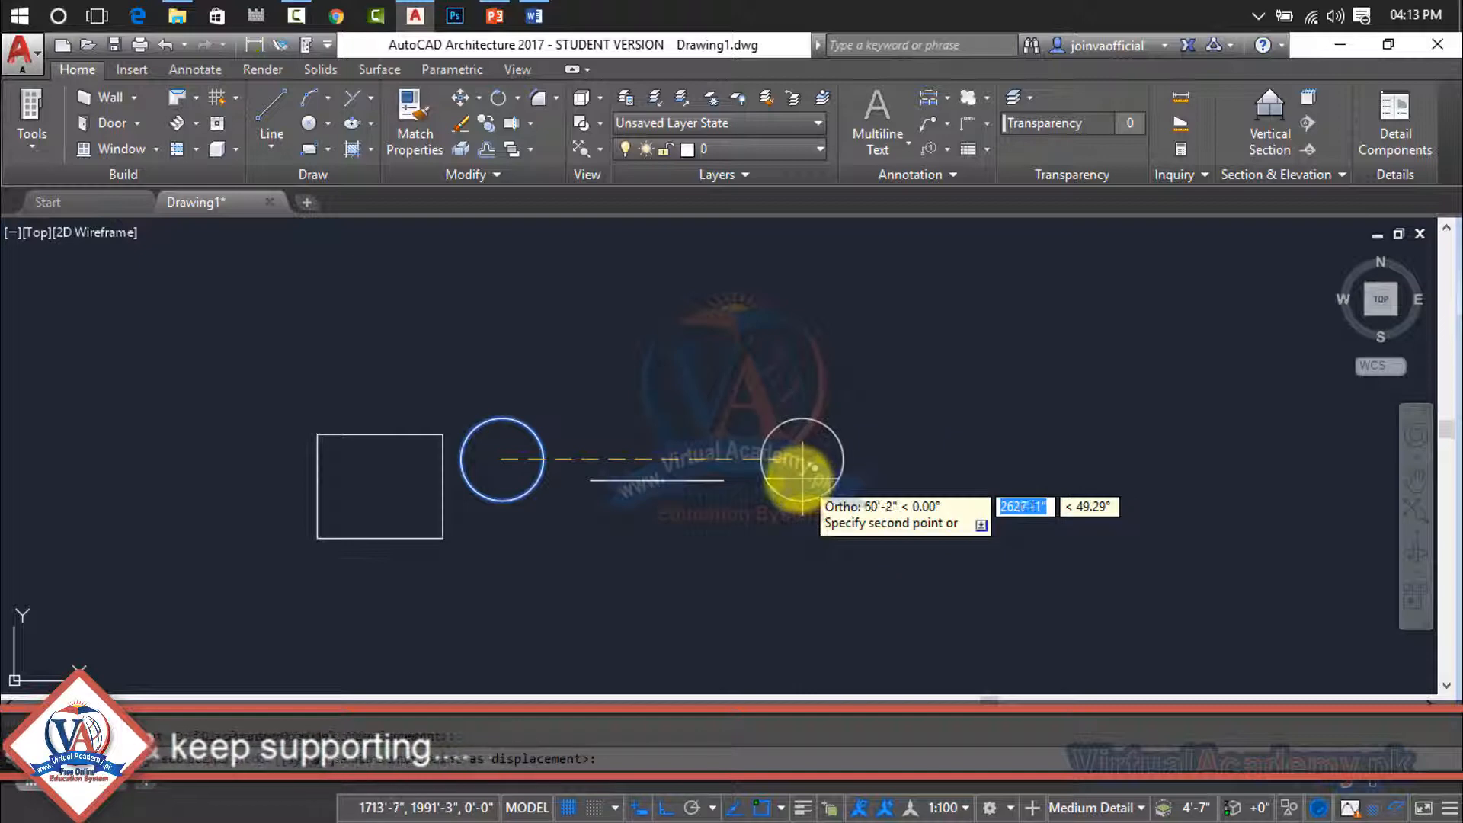
# - Place three copies of the circle in a horizontal row to its right with Ortho on
pyautogui.click(762, 459)
pyautogui.click(933, 480)
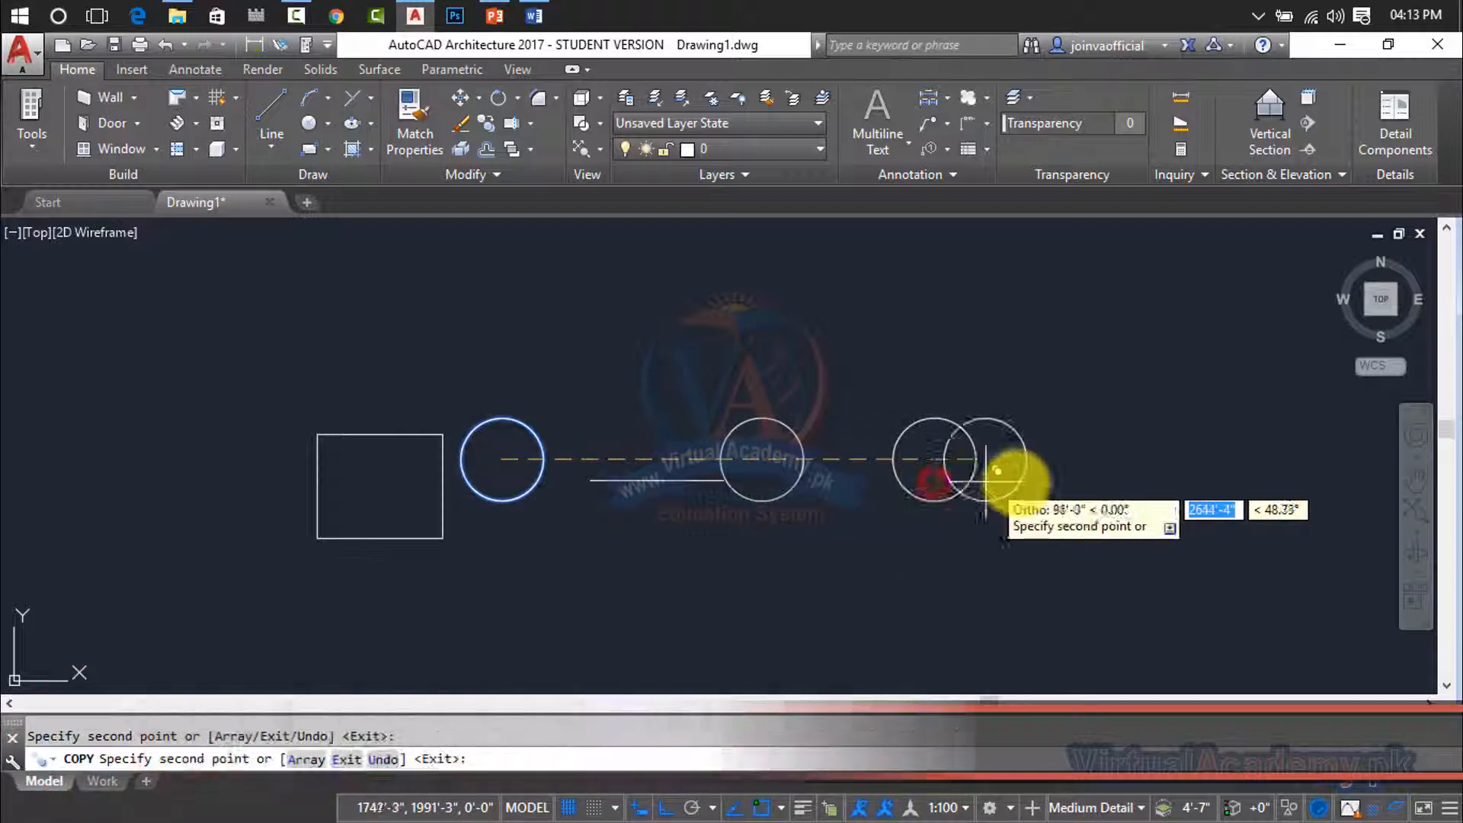
pyautogui.click(1096, 475)
# - Turn Ortho off and place six more circle copies in two rows of three above the first row of copies, then finish copying
pyautogui.press('F8')
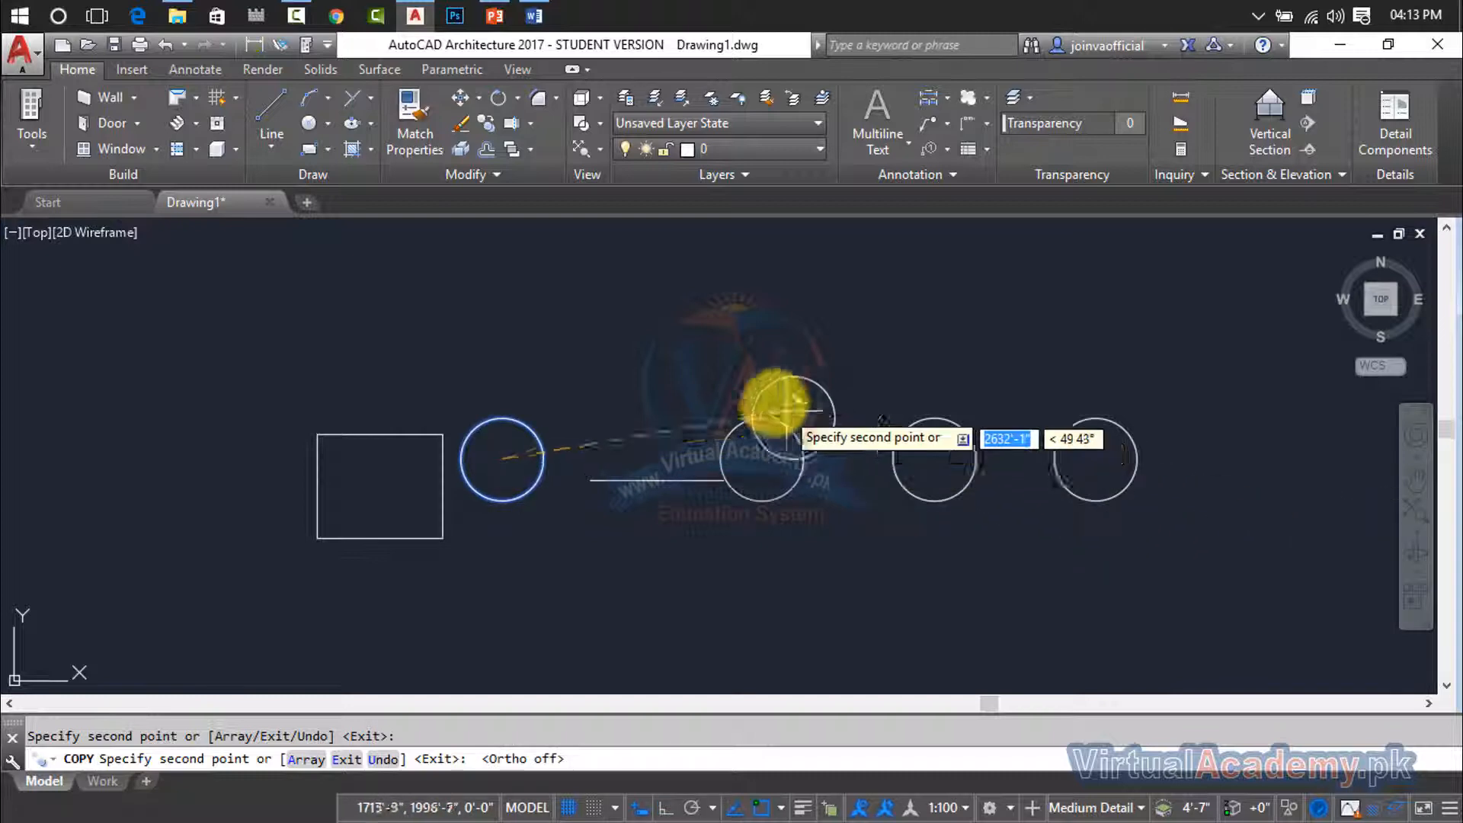
pyautogui.click(753, 366)
pyautogui.click(929, 361)
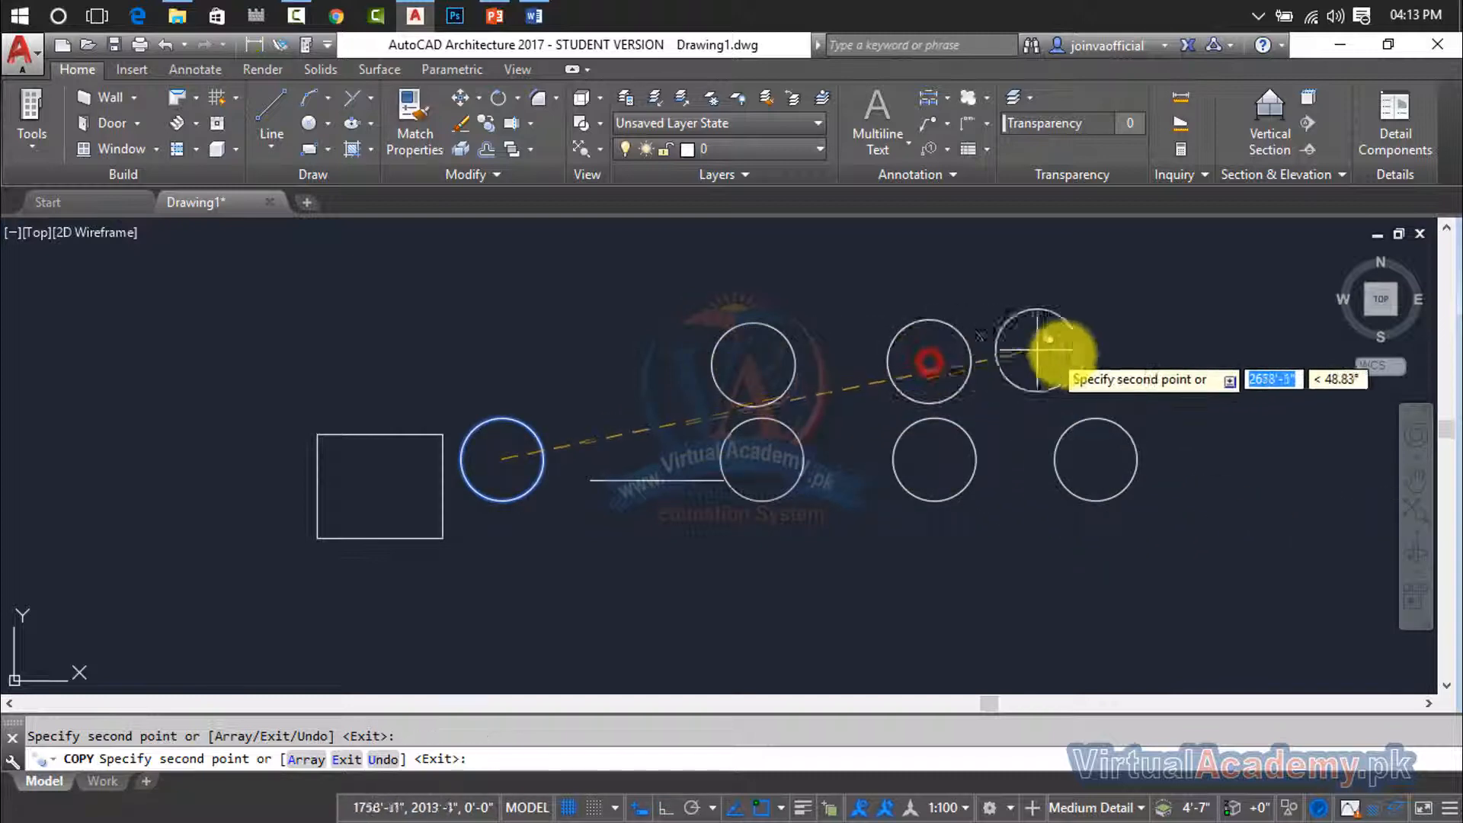
pyautogui.click(1098, 362)
pyautogui.click(749, 259)
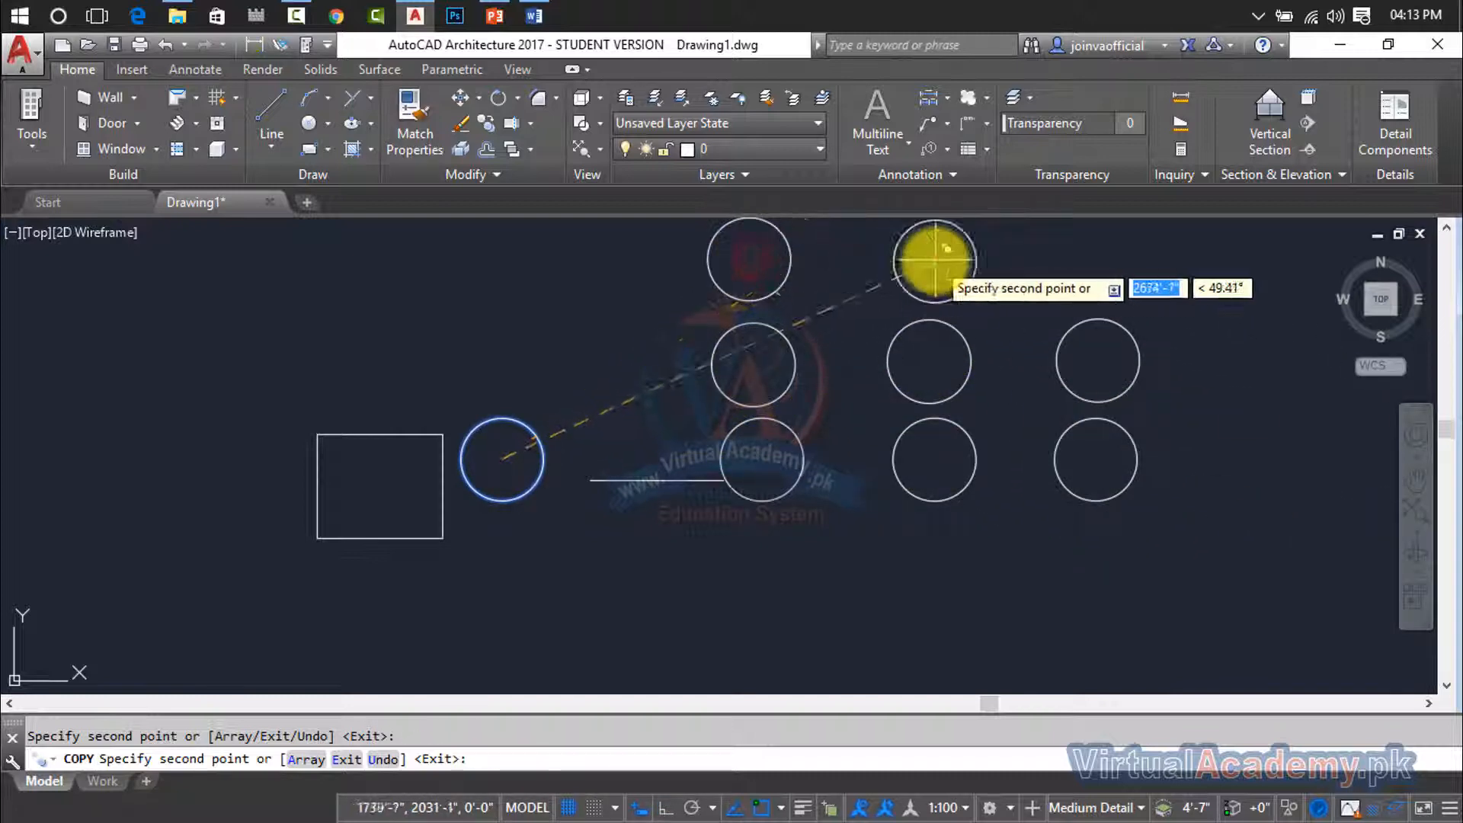
pyautogui.click(935, 261)
pyautogui.click(1116, 263)
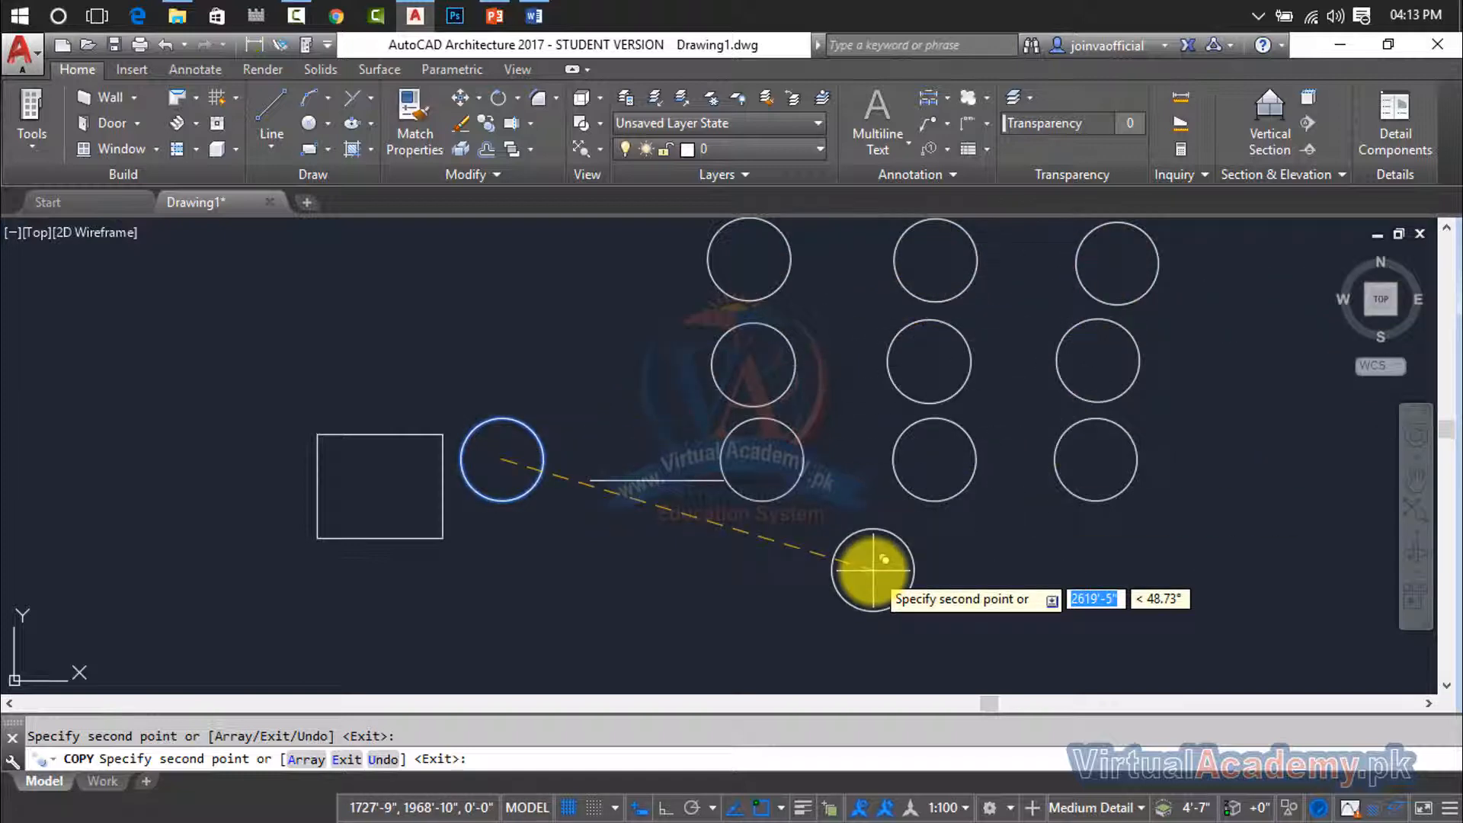
pyautogui.press('Escape')
# - Copy the rectangle from its lower-right corner and place the first copy around the original circle
pyautogui.moveTo(682, 522); pyautogui.dragTo(823, 538, button='middle')
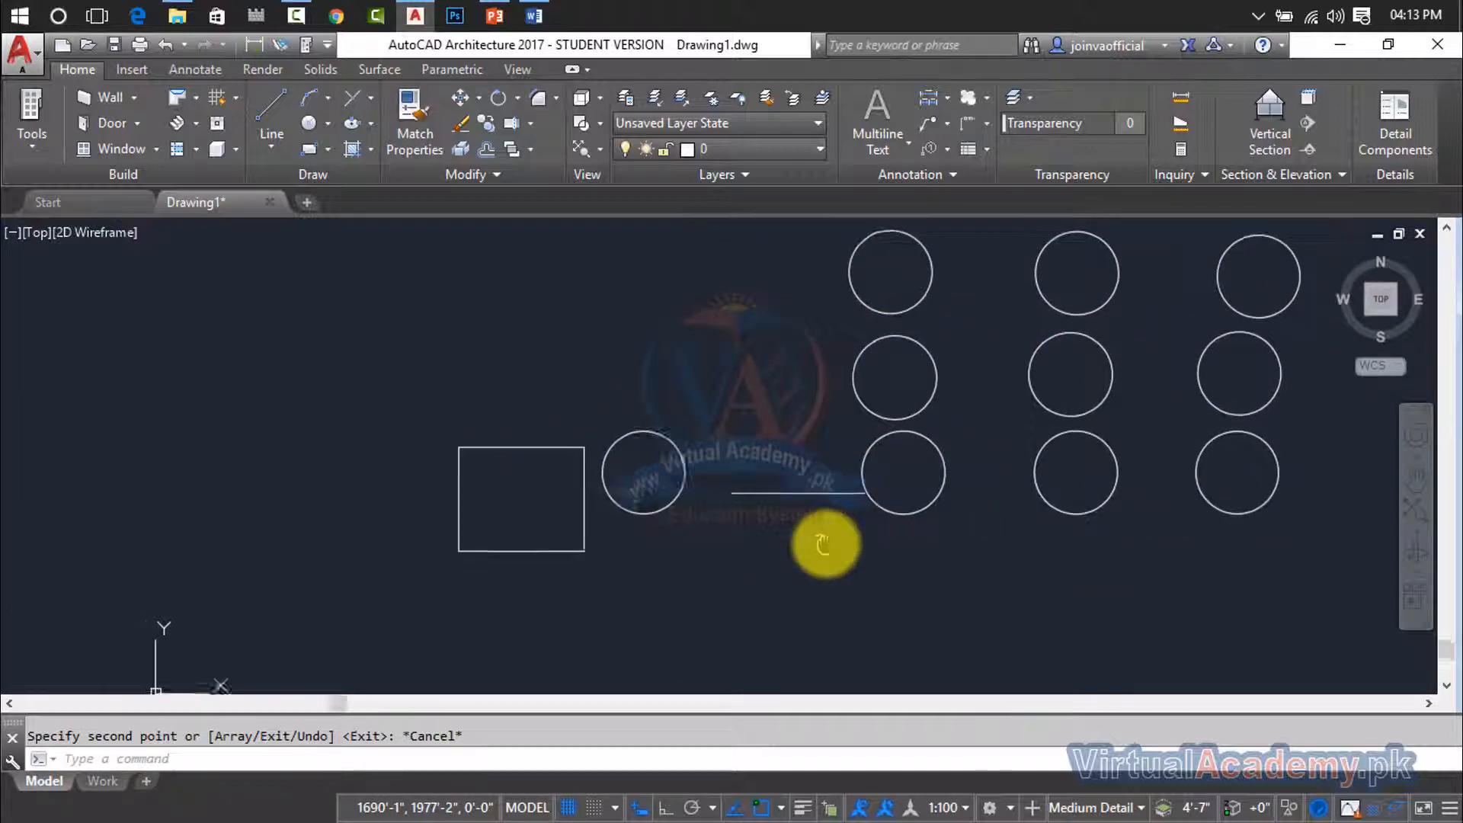
pyautogui.scroll(2, 601, 498)
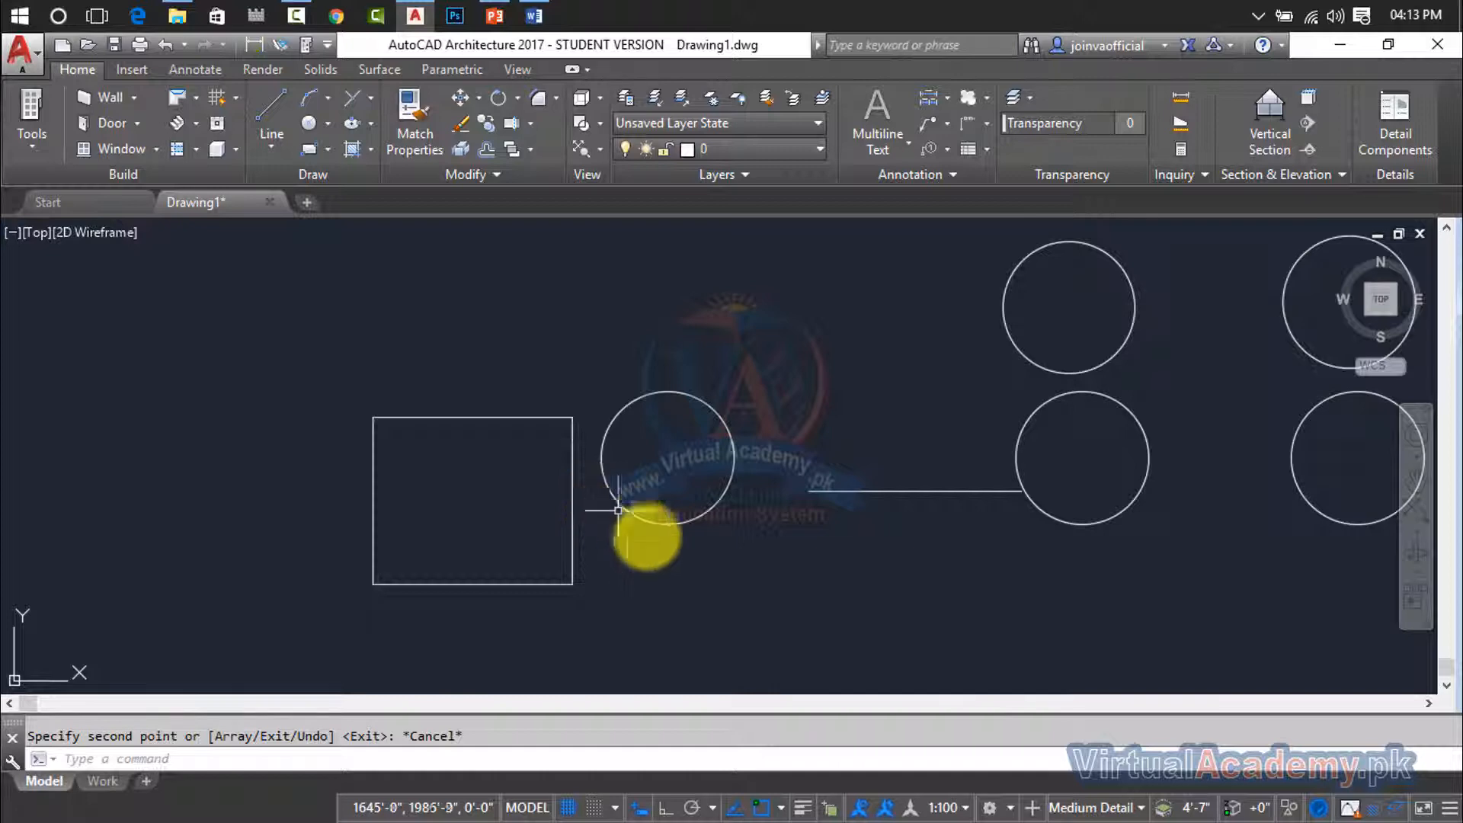
pyautogui.write('co')
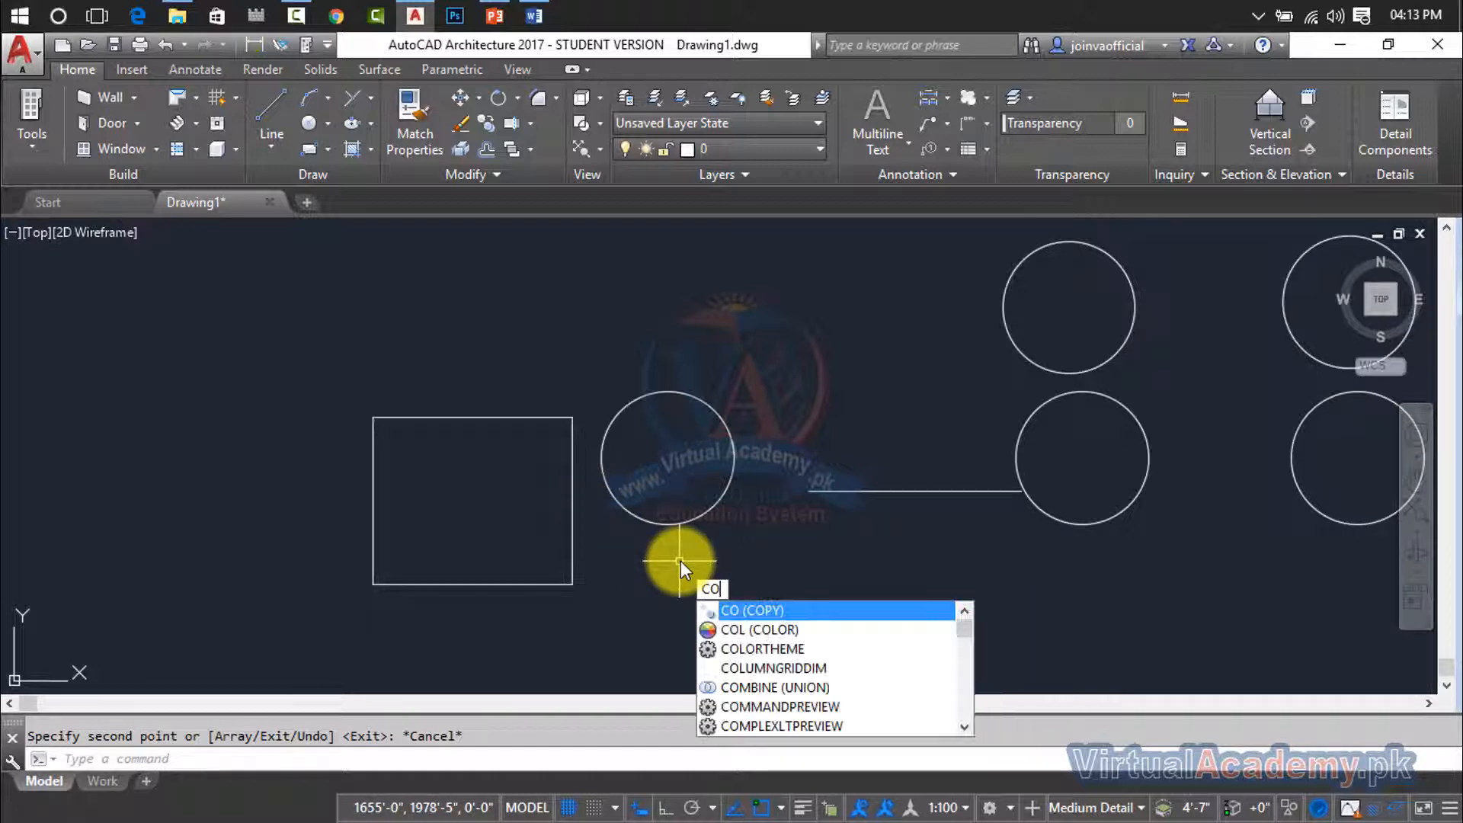
pyautogui.press('BackSpace')
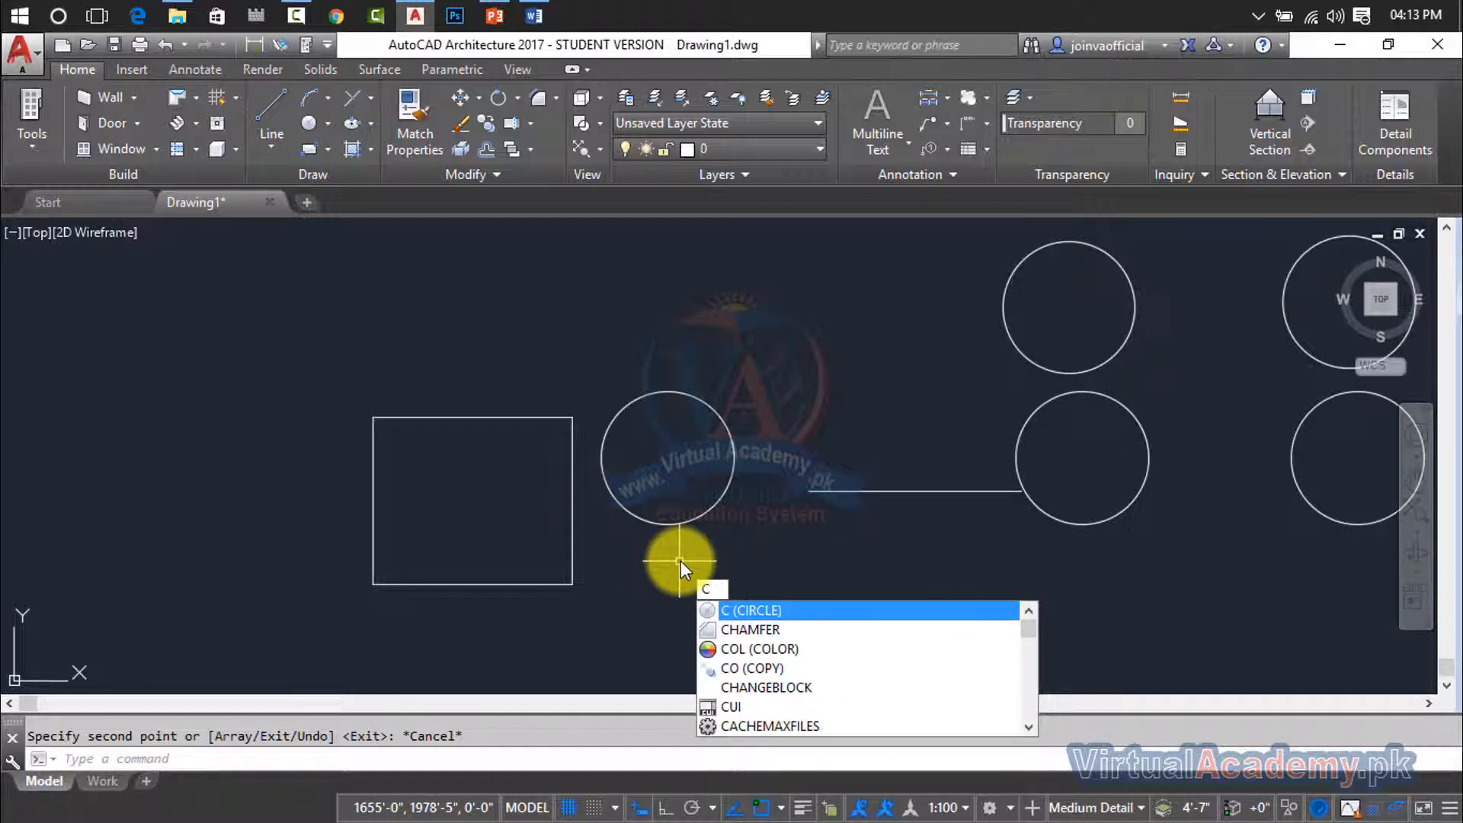
pyautogui.write('p')
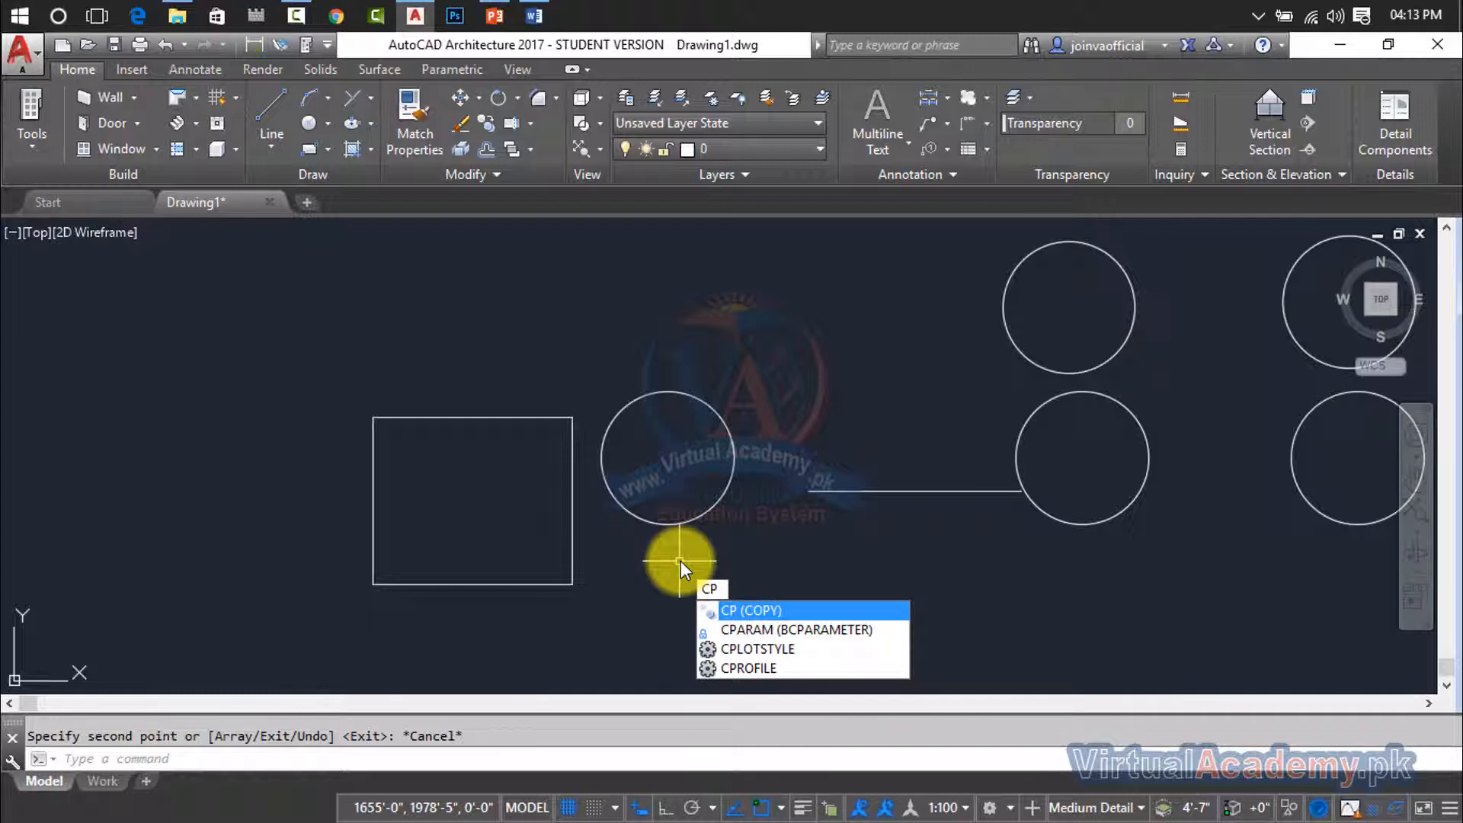
pyautogui.press('Return')
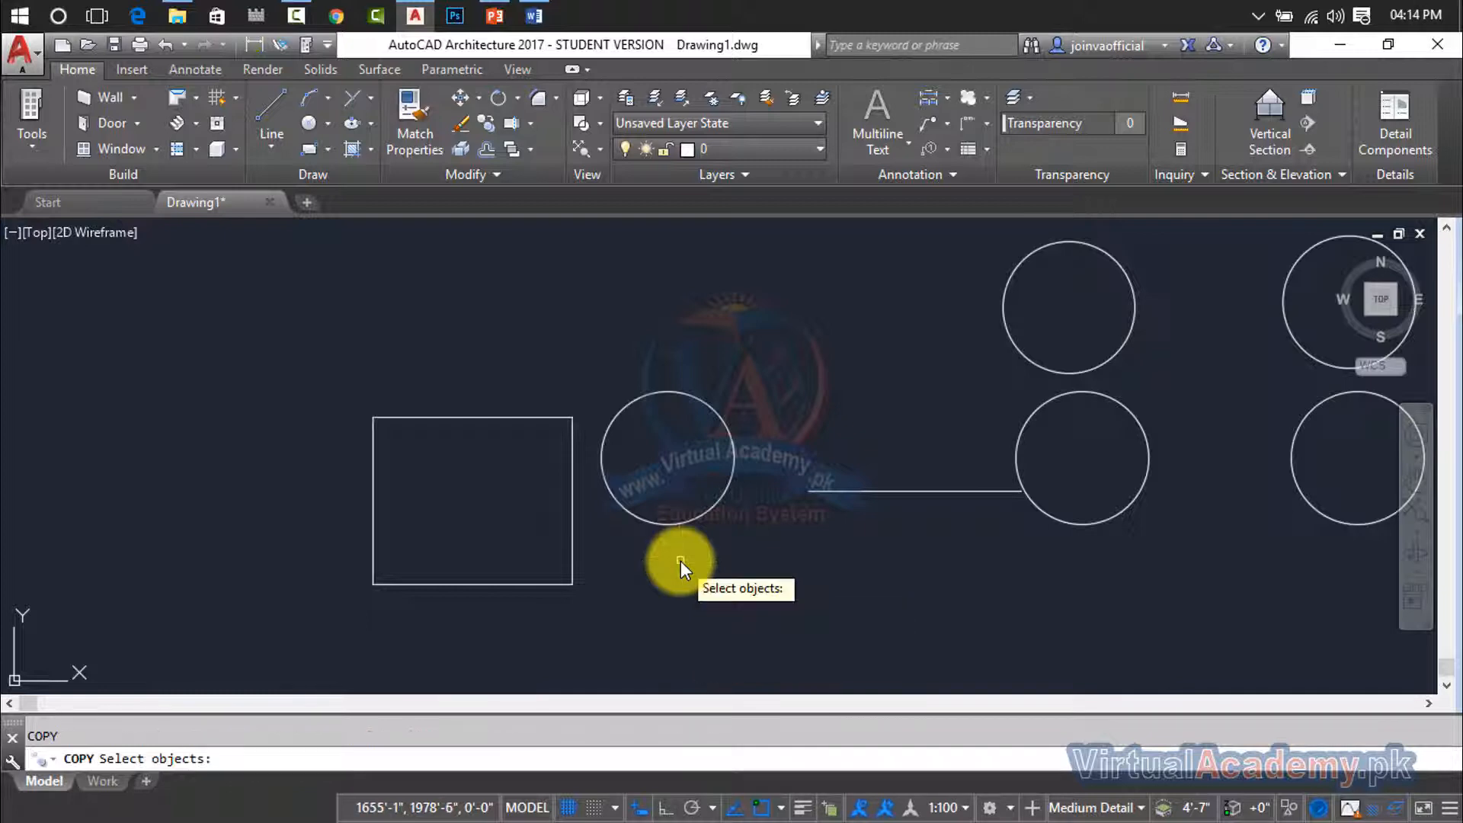
pyautogui.click(572, 466)
pyautogui.press('Return')
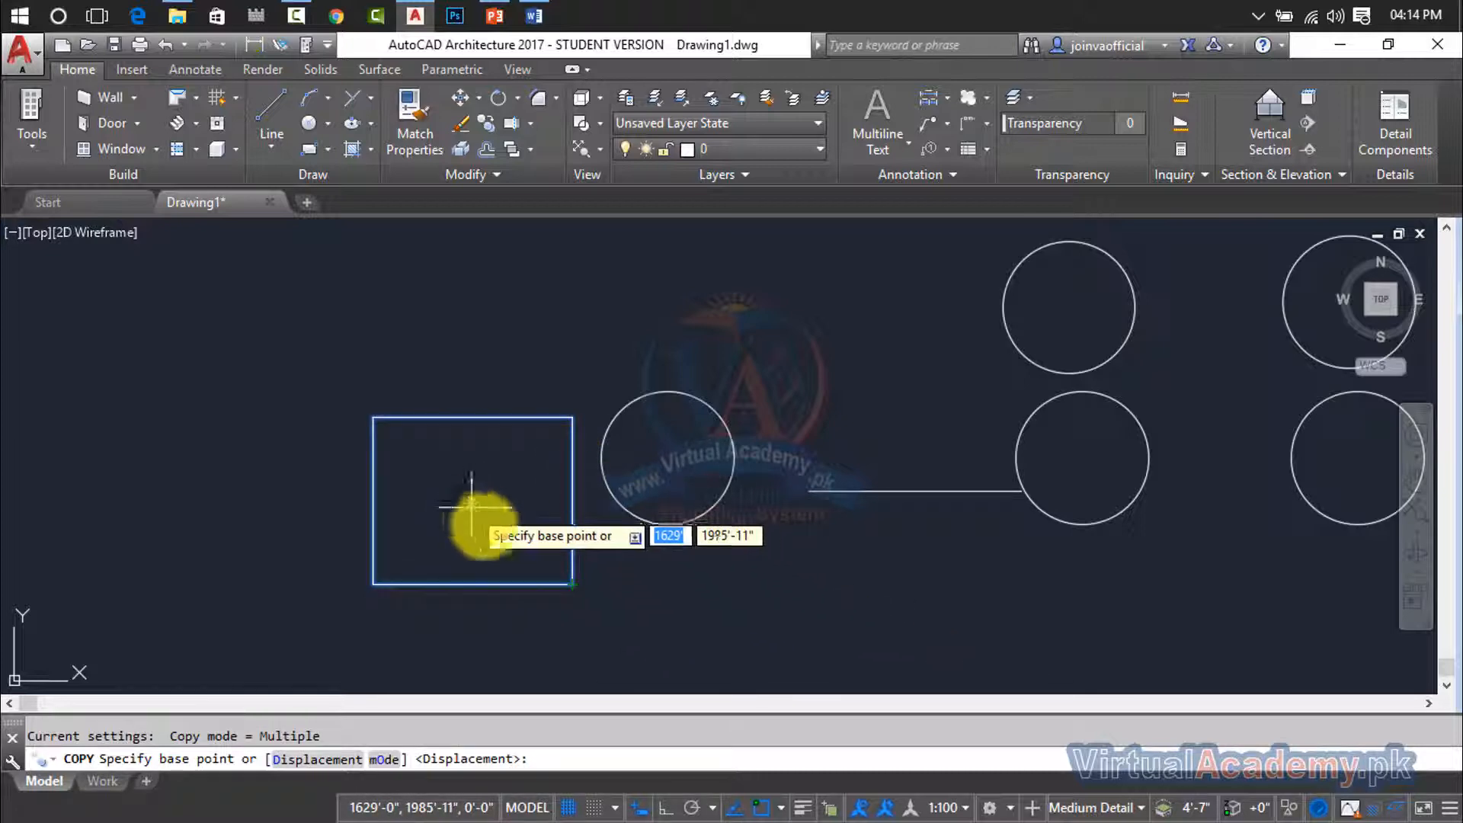
pyautogui.click(571, 585)
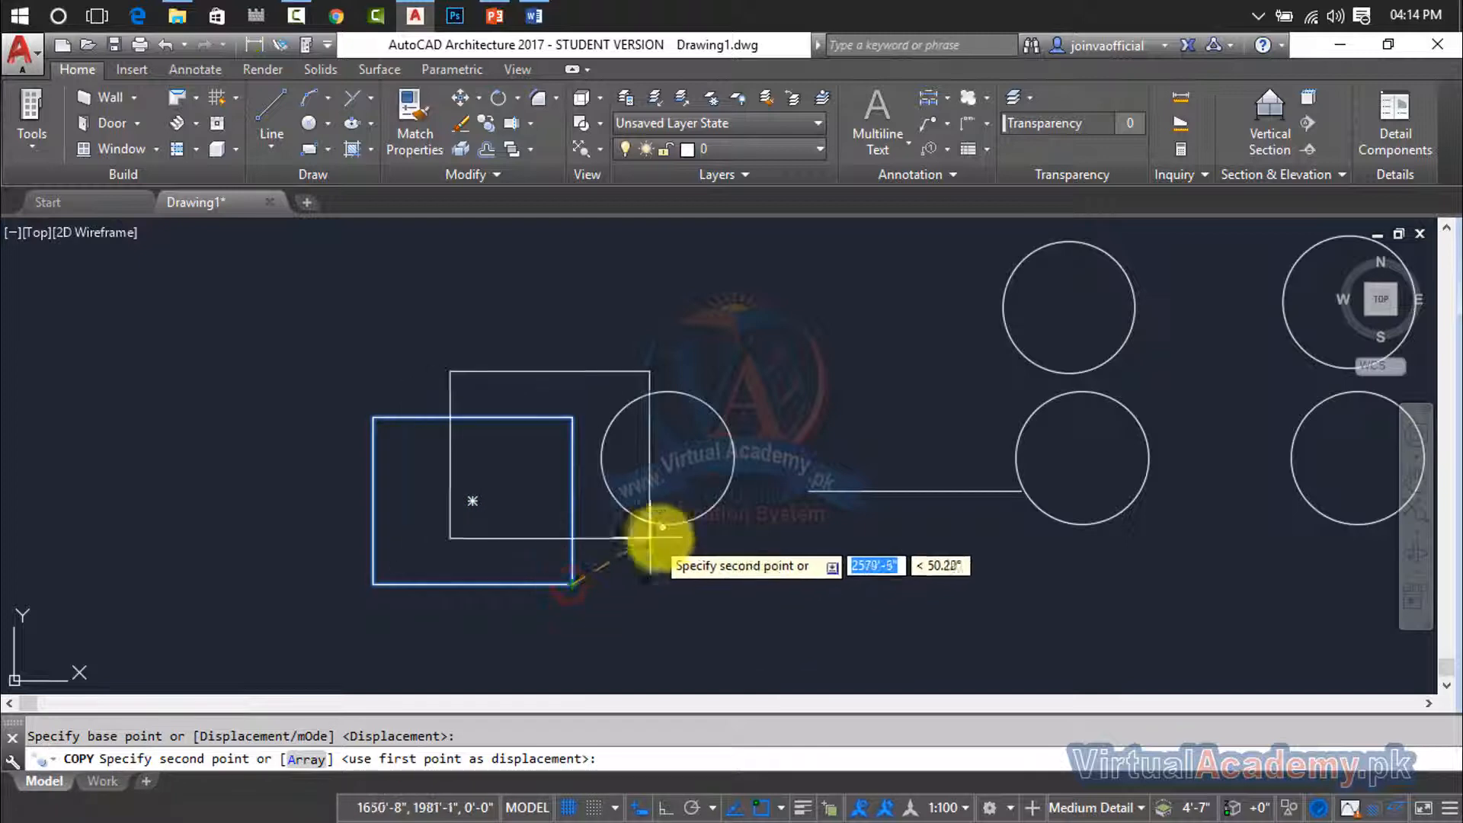
pyautogui.click(772, 539)
# - Place two more rectangle copies around the bottom and top circles of the grid's left column
pyautogui.moveTo(773, 538)
pyautogui.mouseDown(button='middle')
pyautogui.moveTo(542, 572)
pyautogui.moveTo(422, 556)
pyautogui.mouseUp(button='middle')
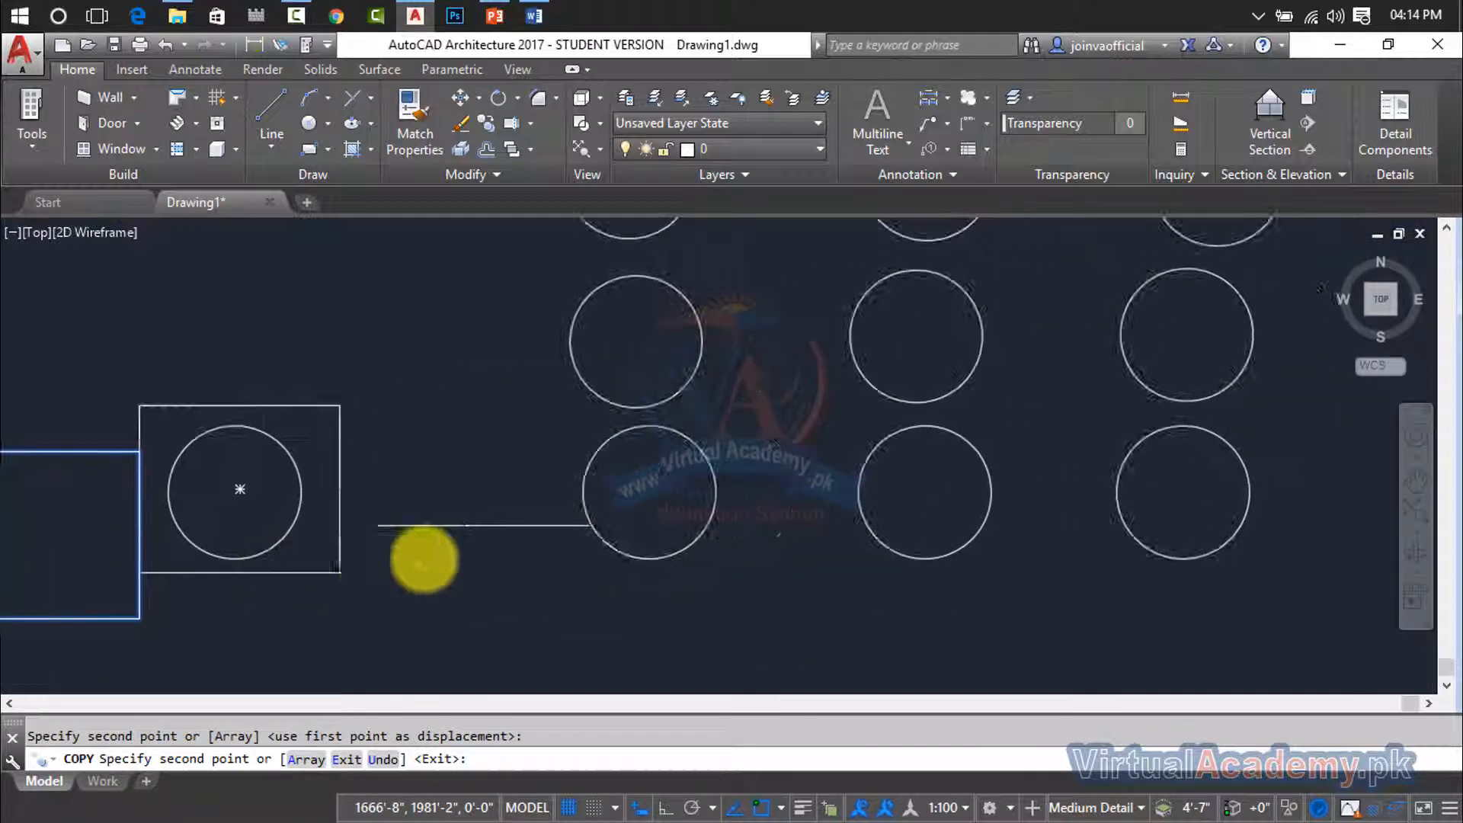
pyautogui.click(752, 586)
pyautogui.moveTo(751, 517); pyautogui.dragTo(615, 724, button='middle')
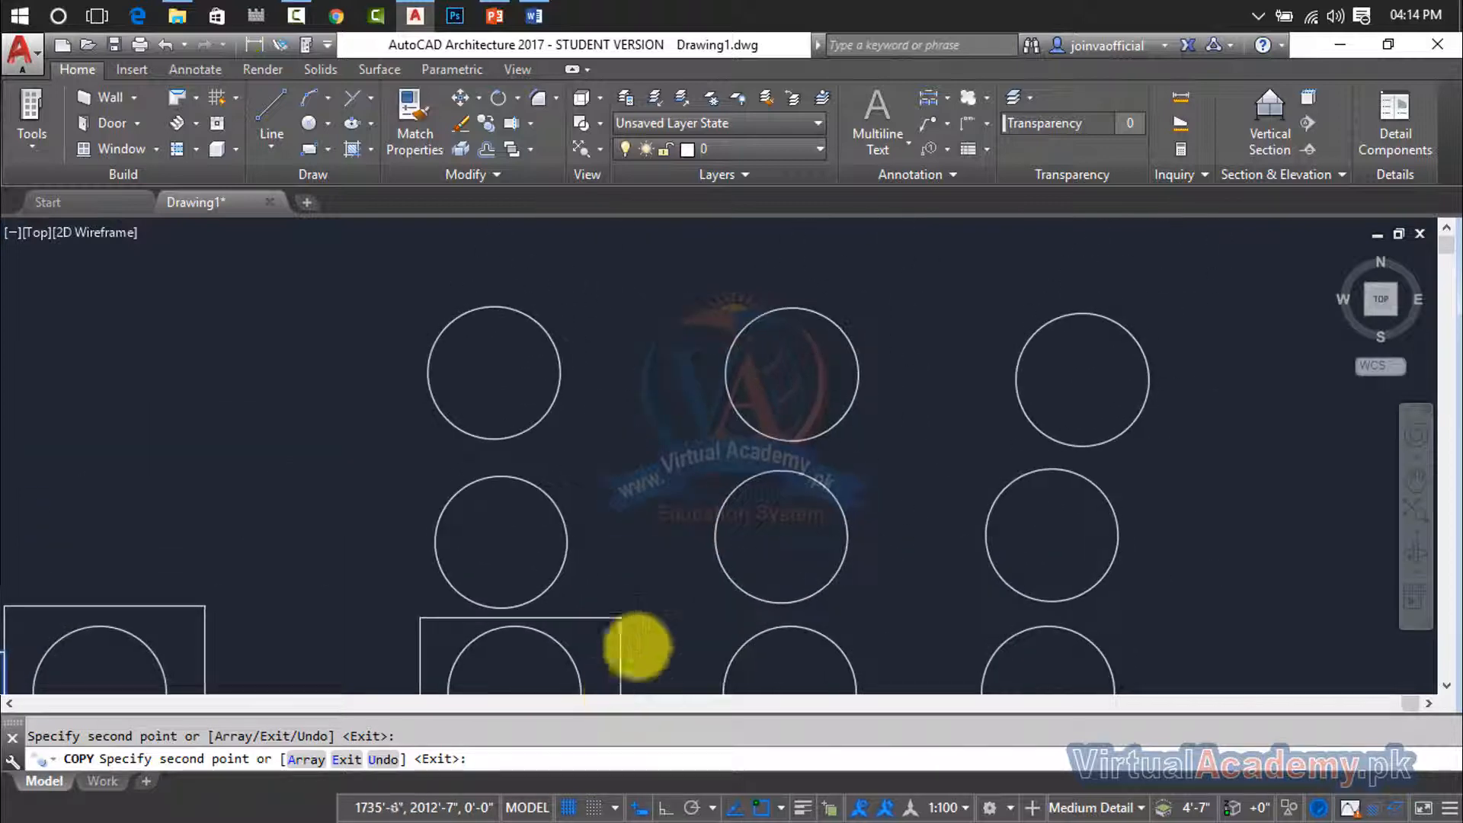
pyautogui.click(606, 454)
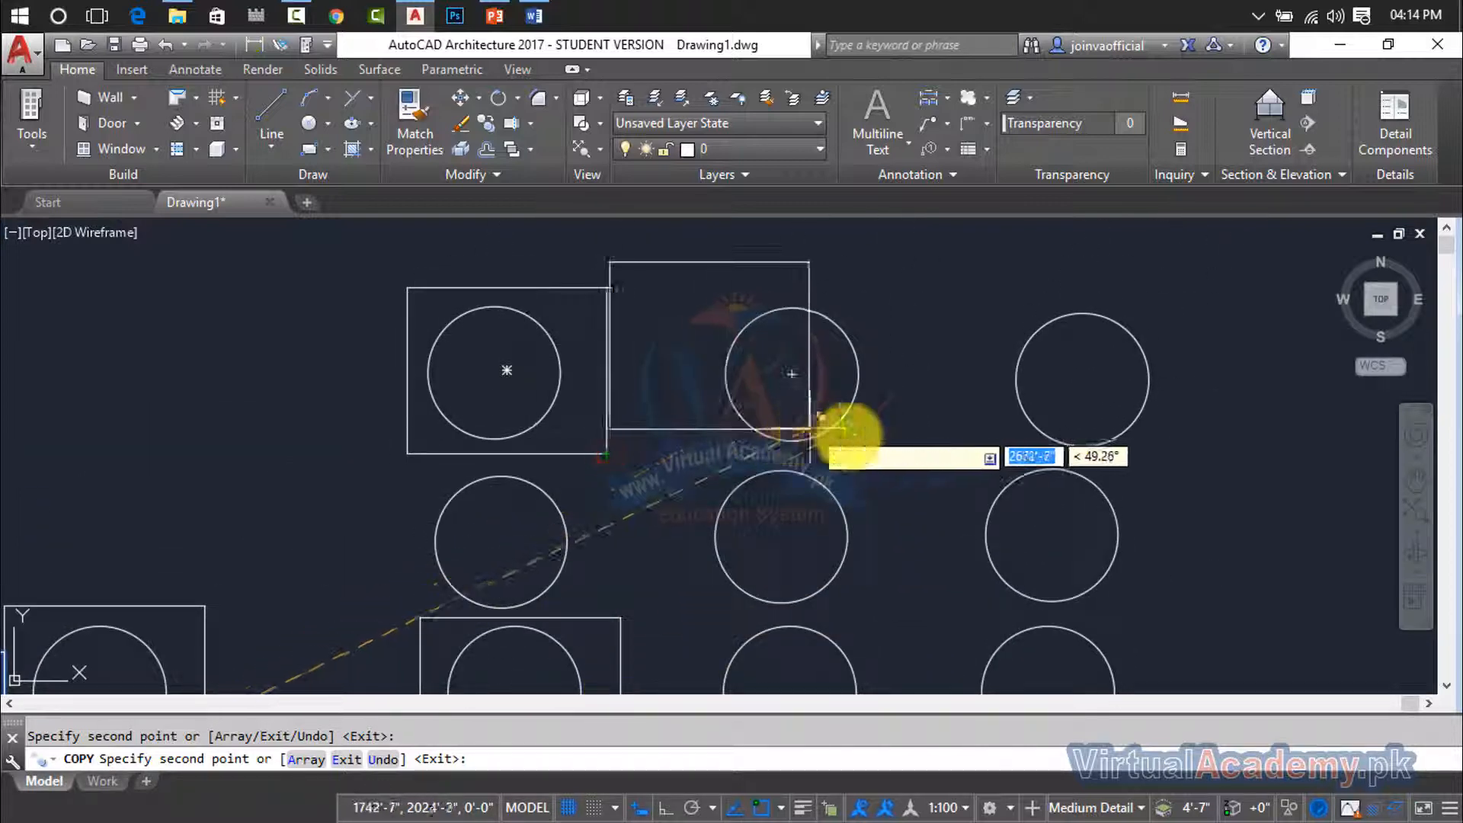
# - Place rectangle copies around the top row's middle and right circles, and undo both using the Copy command's Undo option
pyautogui.click(891, 442)
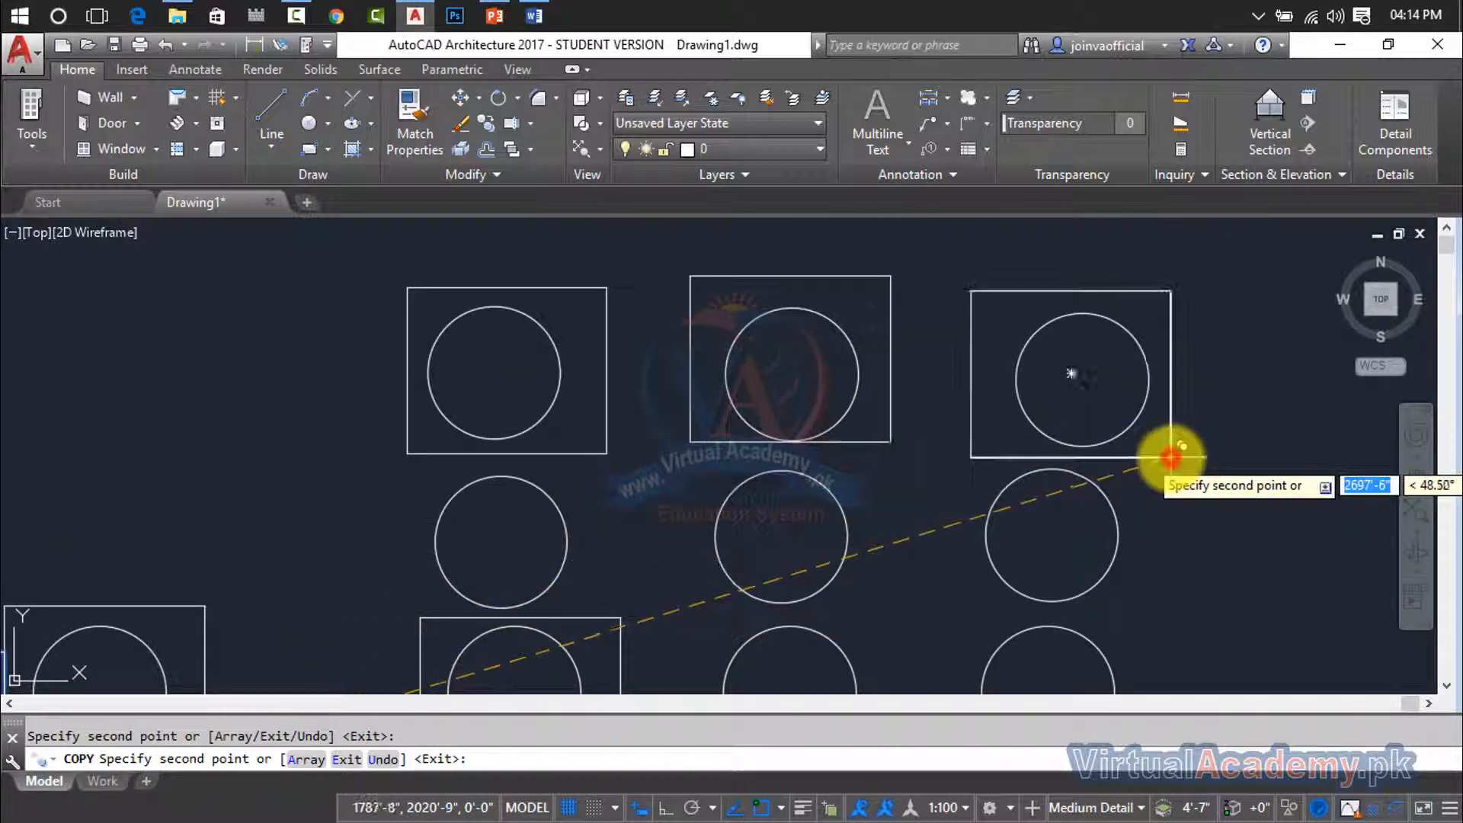
pyautogui.click(1170, 457)
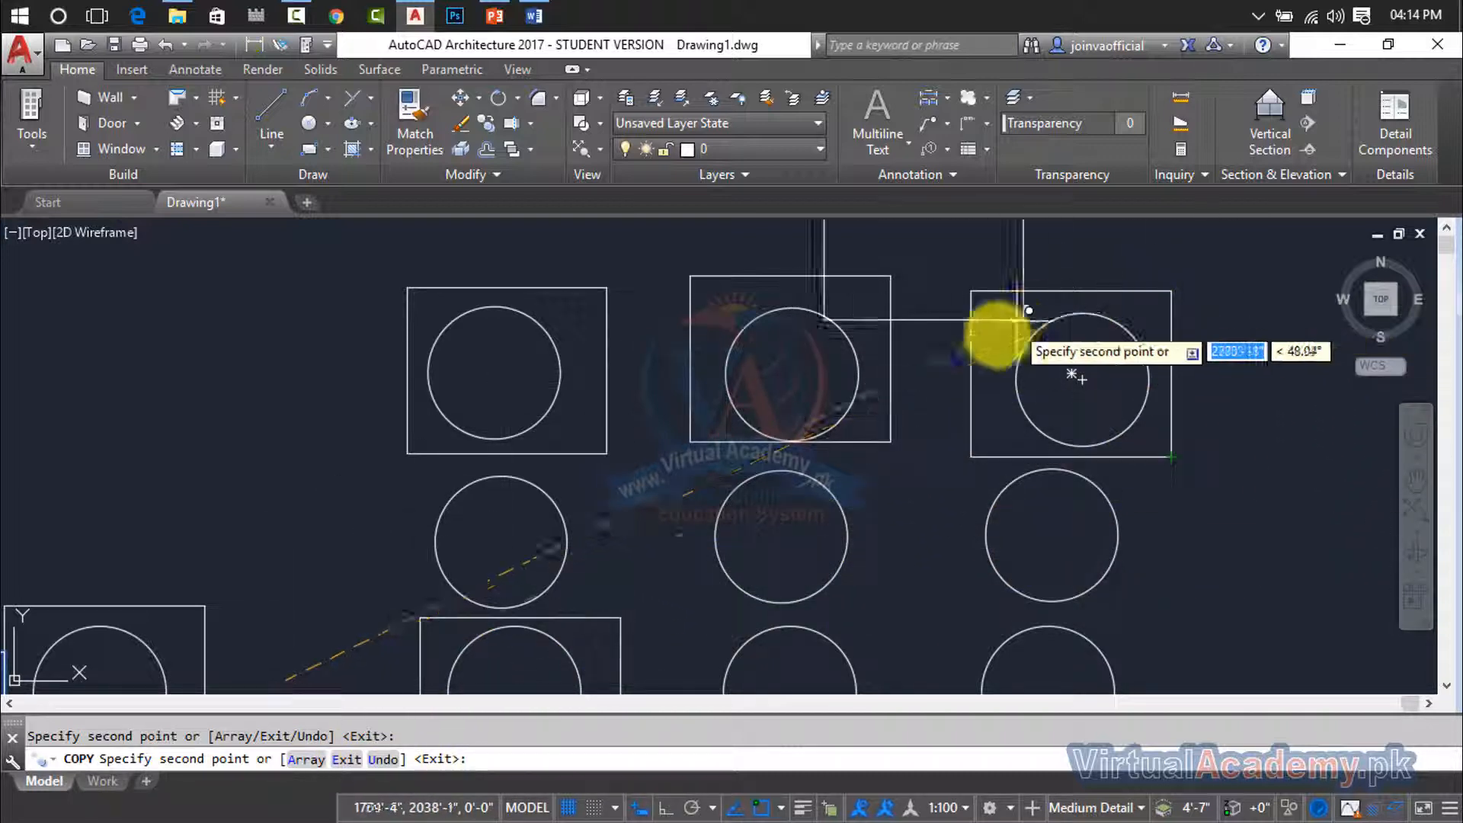
pyautogui.click(382, 762)
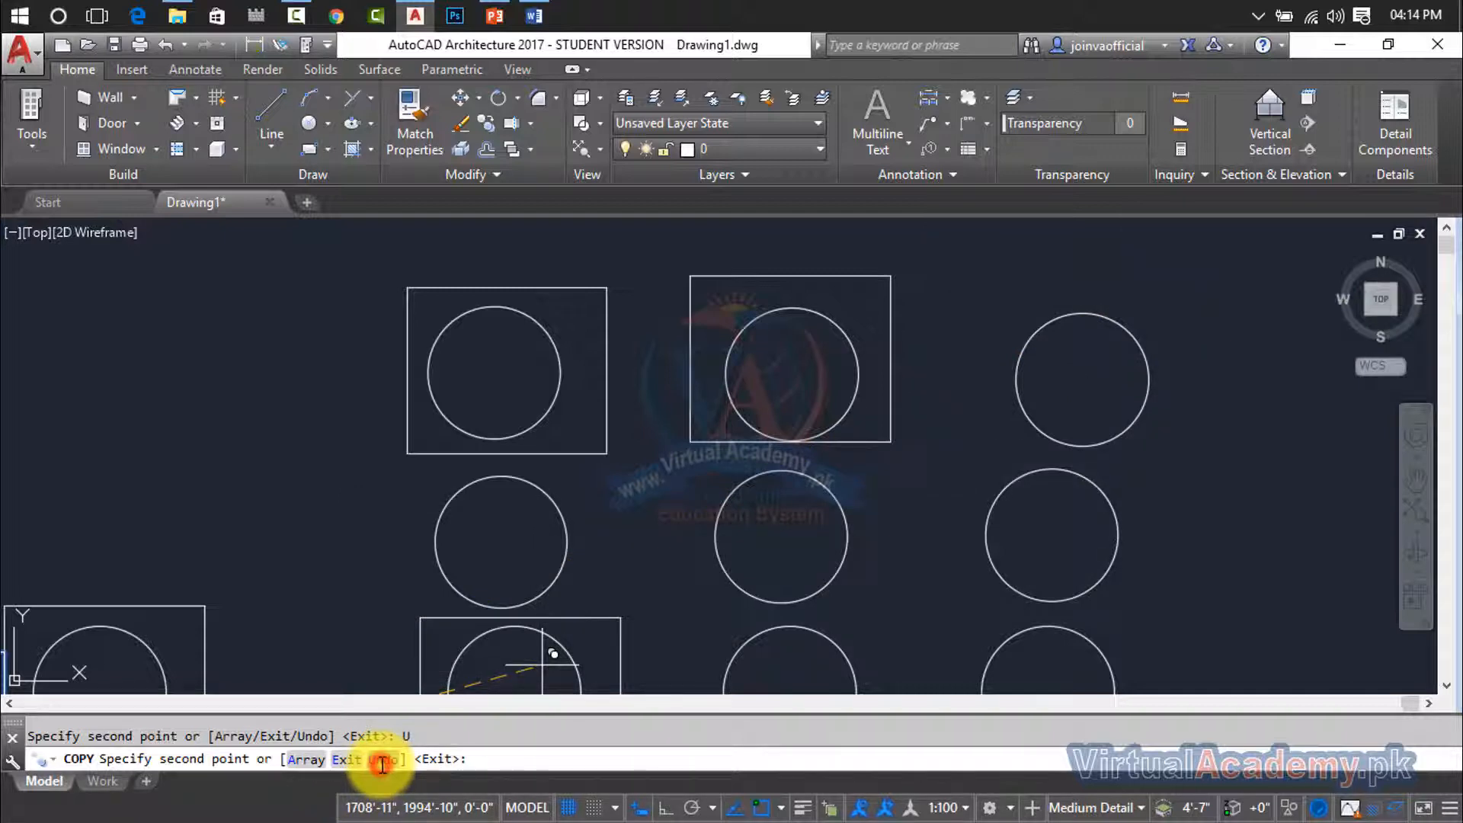
pyautogui.click(383, 765)
# - Place new rectangle copies over the top row's middle and right circles and exit the Copy command
pyautogui.click(888, 441)
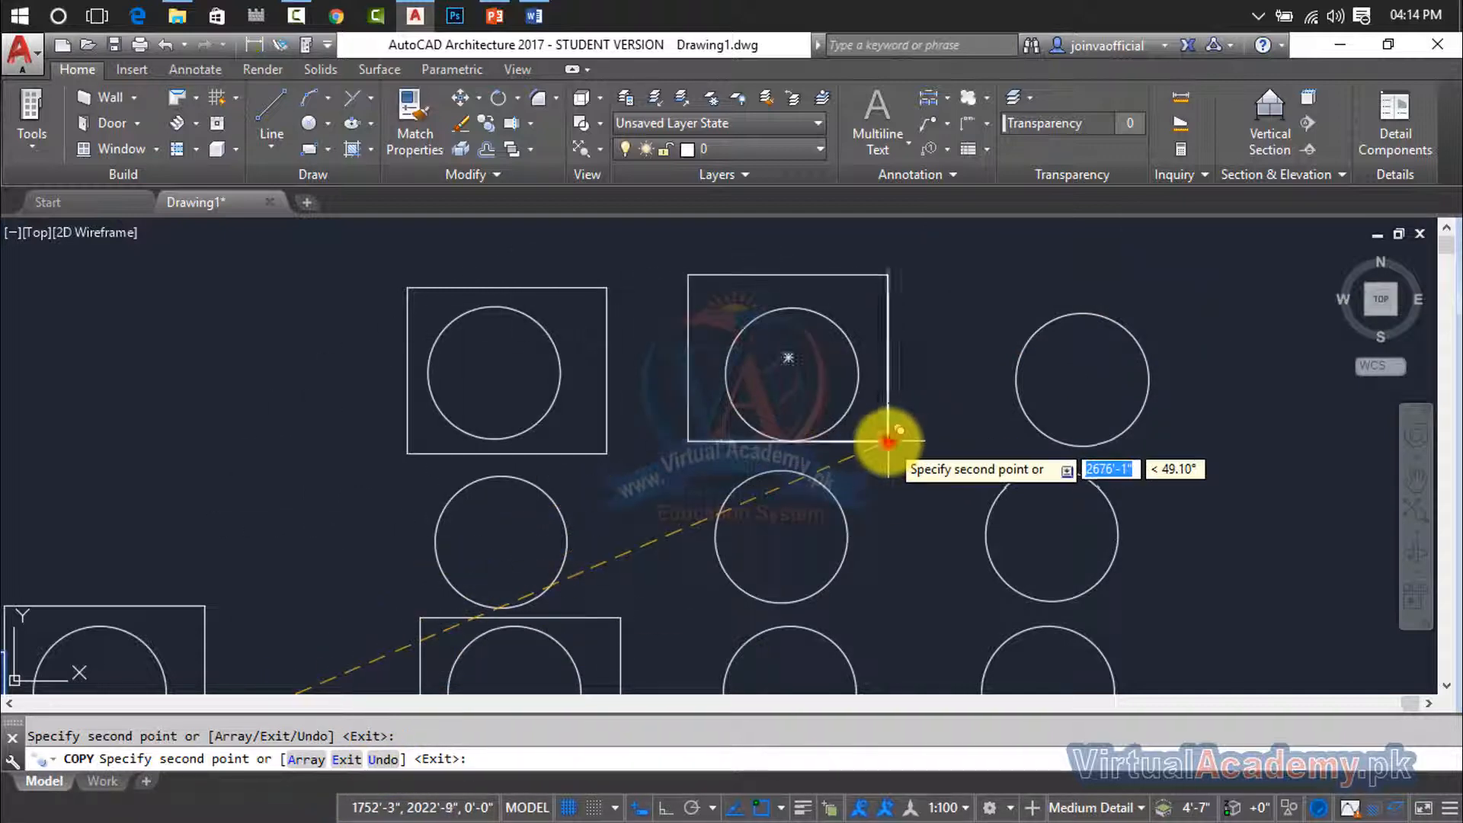
pyautogui.click(1205, 441)
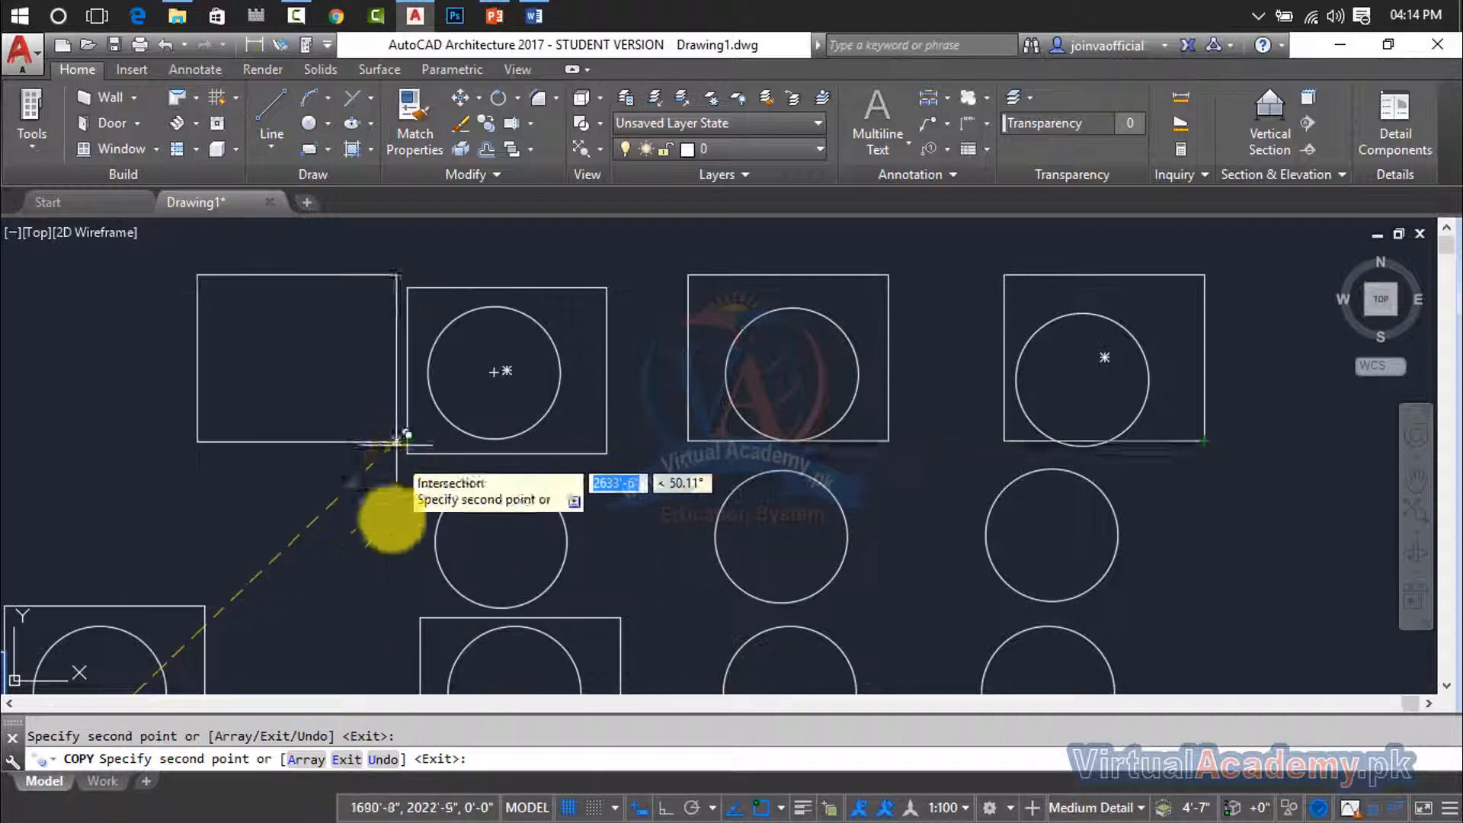
pyautogui.click(344, 760)
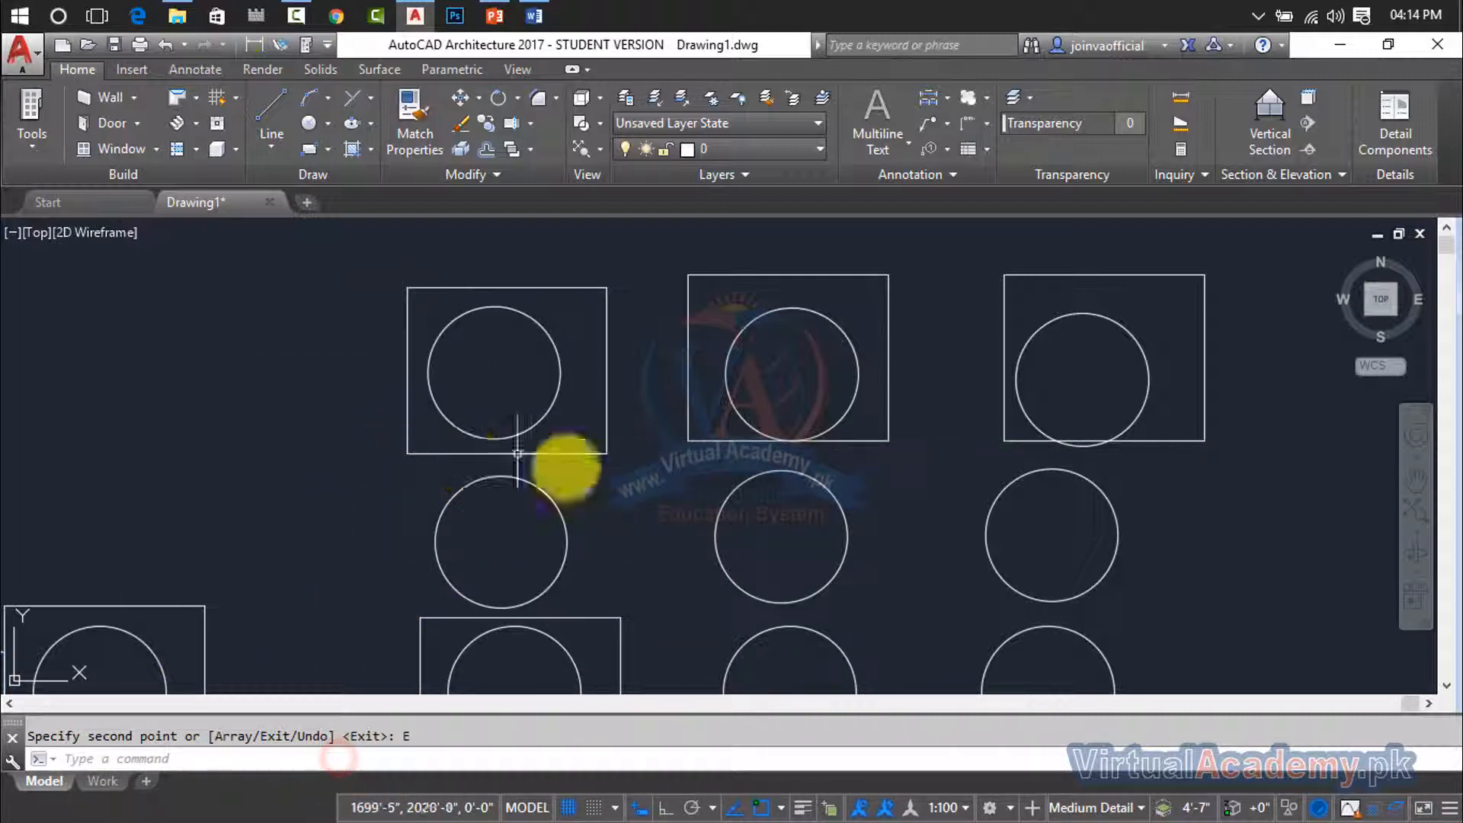
# - Erase all the rectangles, circles and the line from the drawing
pyautogui.scroll(-4, 566, 467)
pyautogui.moveTo(697, 432); pyautogui.dragTo(753, 398, button='middle')
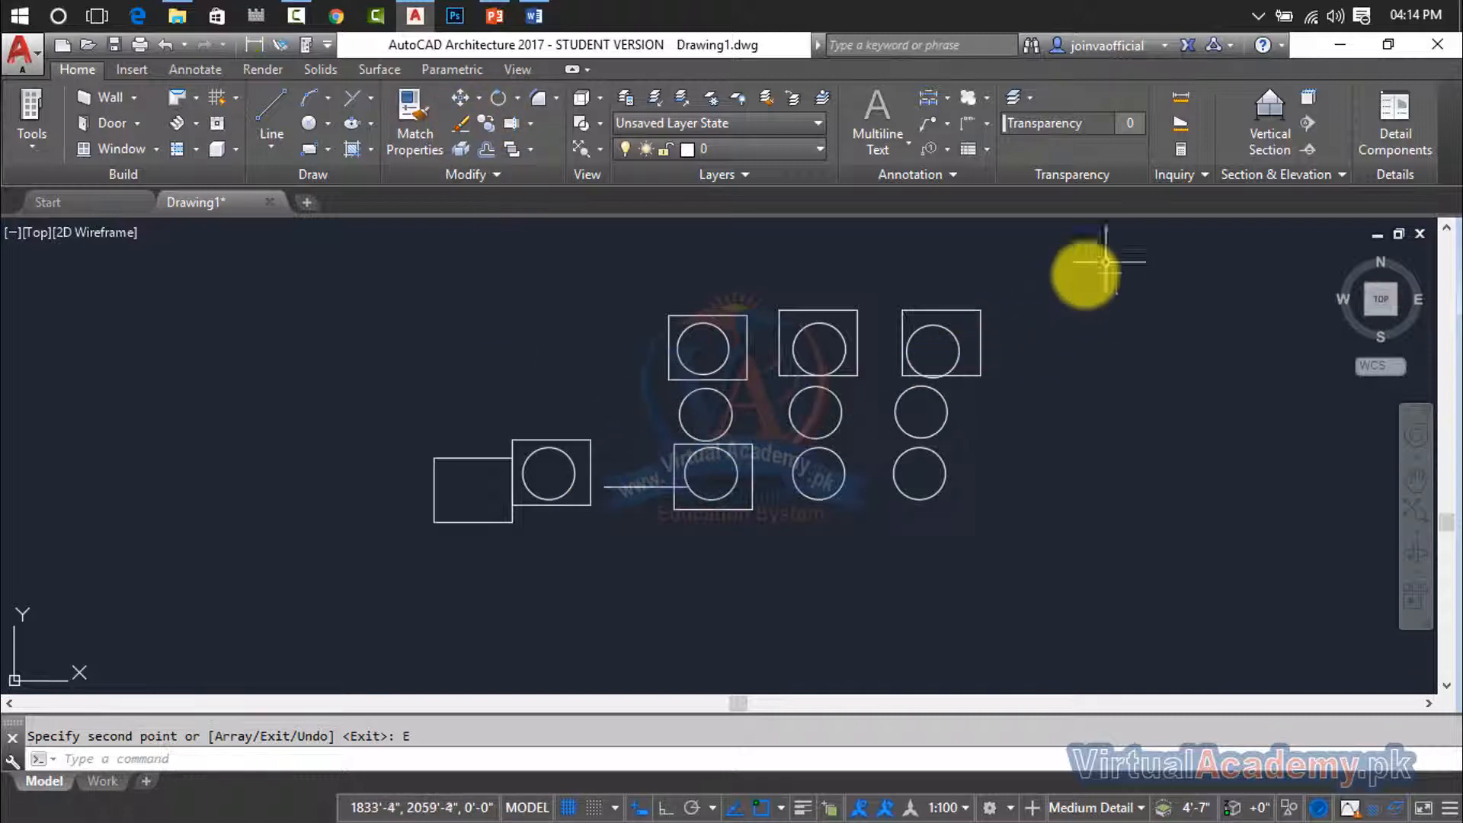
pyautogui.click(1063, 276)
pyautogui.click(351, 581)
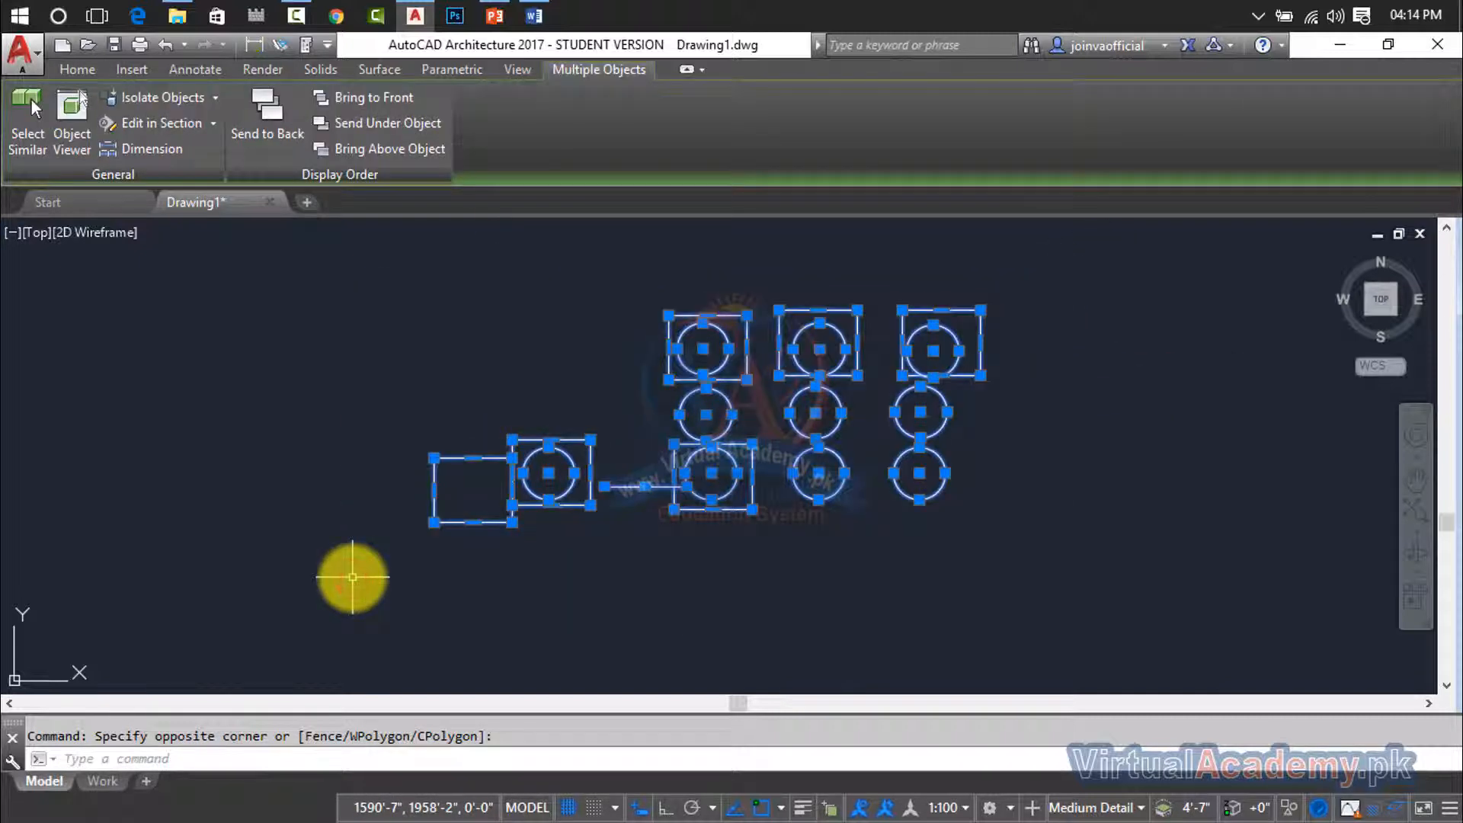
pyautogui.press('Delete')
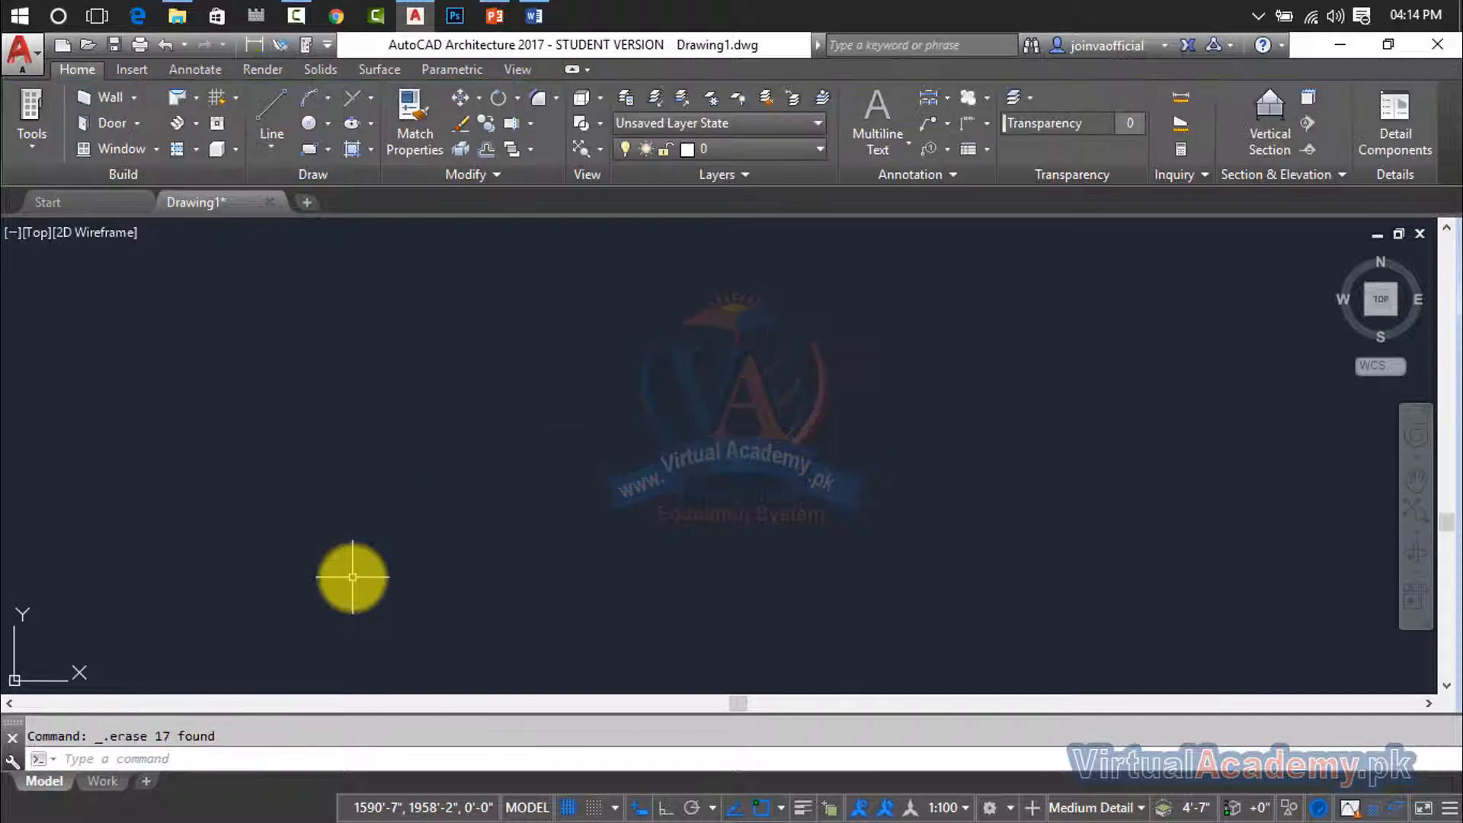
pyautogui.click(533, 123)
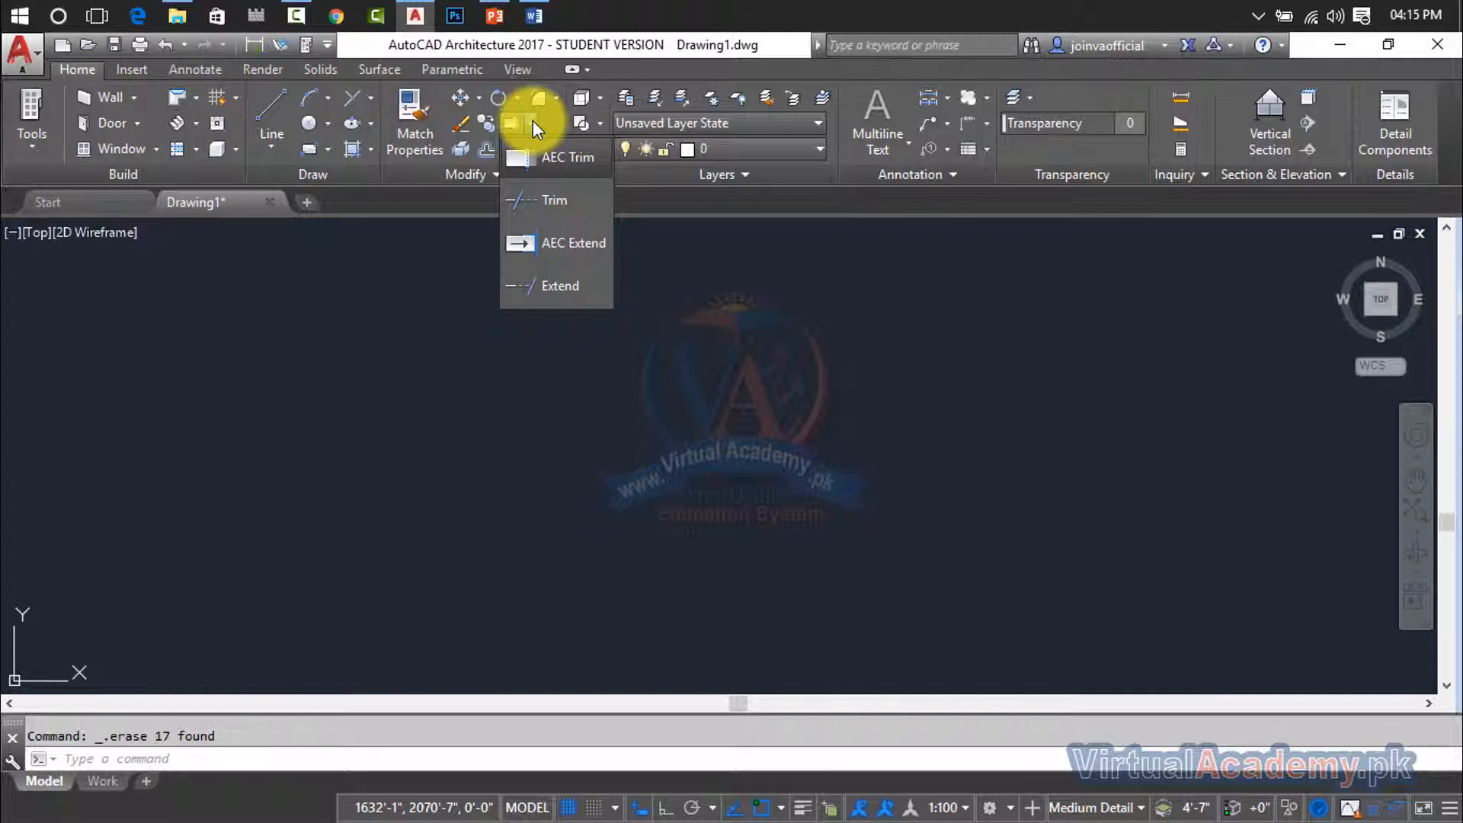
pyautogui.press('Escape')
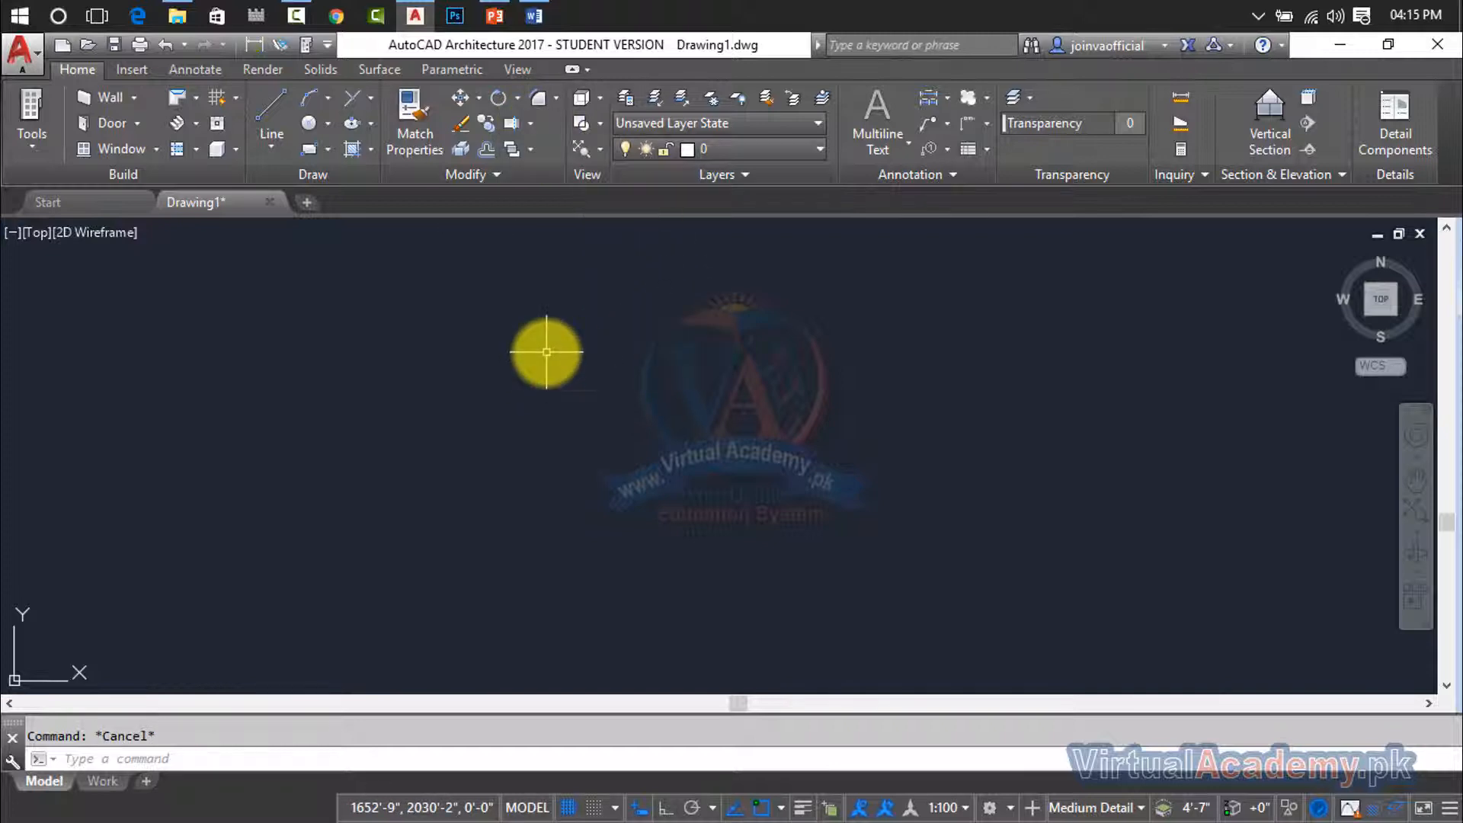
# - Draw a single, nearly horizontal line across the upper middle of the empty drawing area
pyautogui.write('l')
pyautogui.press('Return')
pyautogui.click(481, 352)
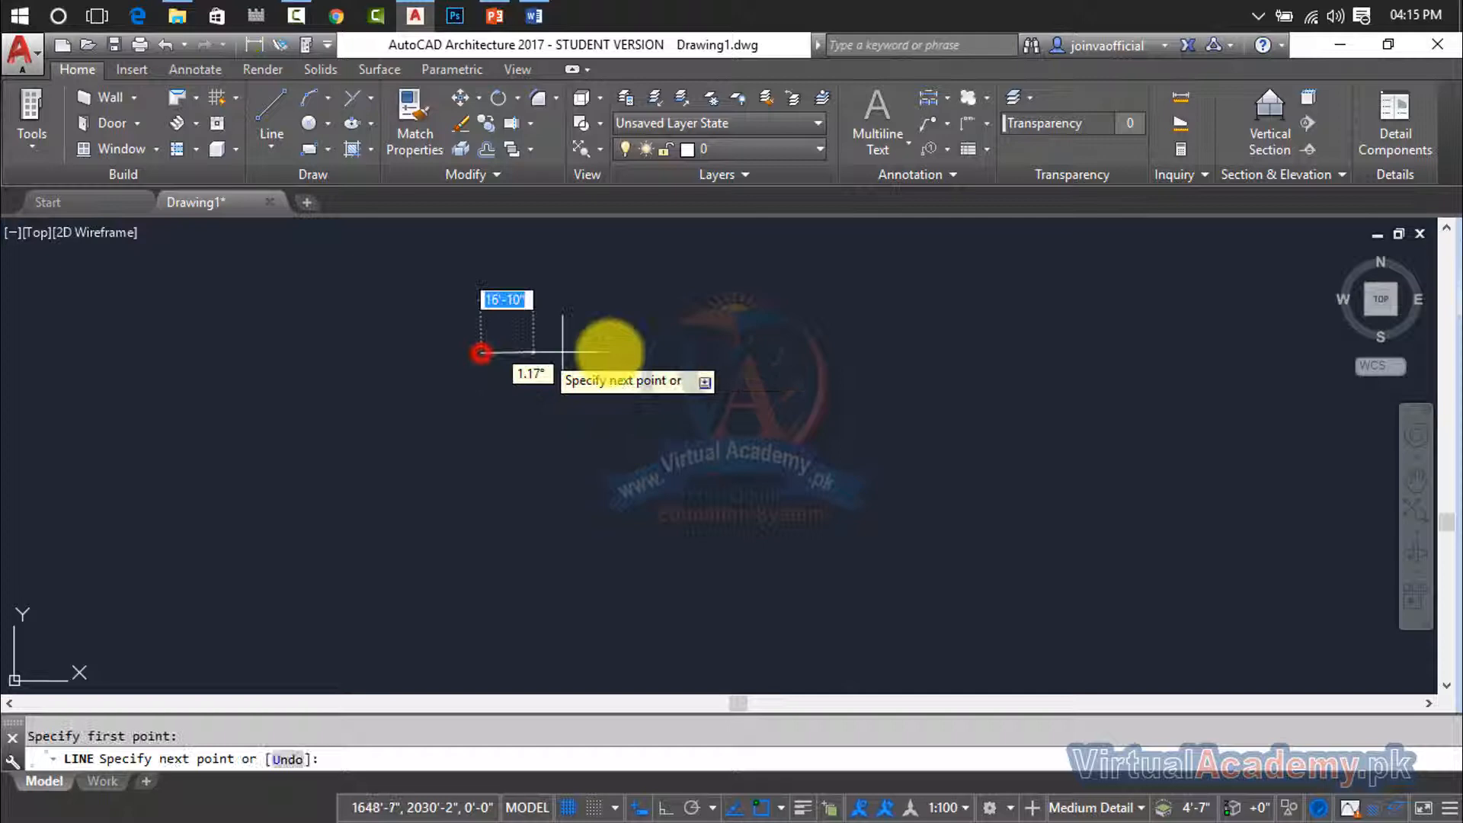
pyautogui.click(915, 354)
pyautogui.press('Return')
pyautogui.click(839, 256)
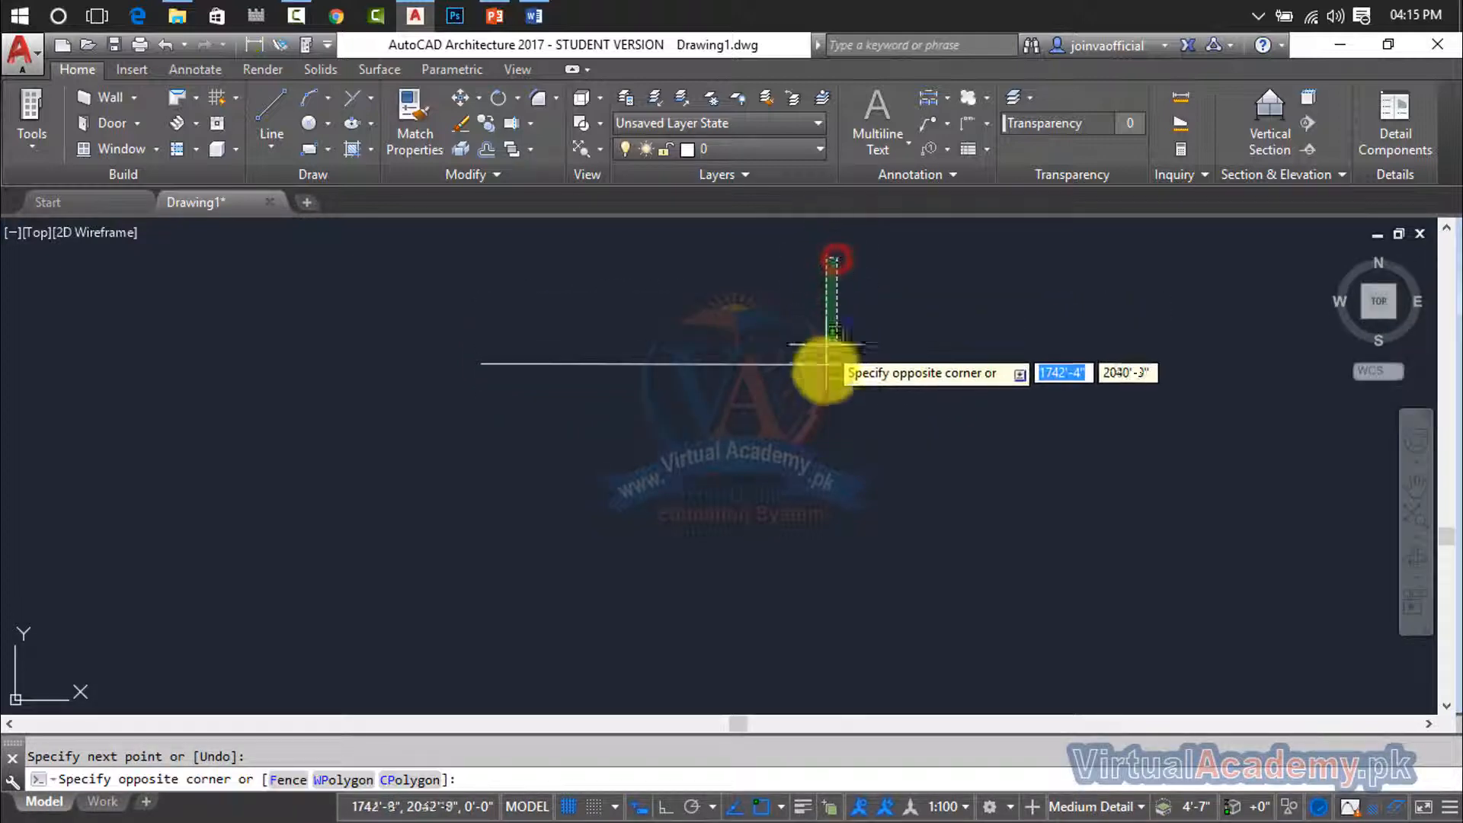
pyautogui.click(824, 404)
pyautogui.press('Escape')
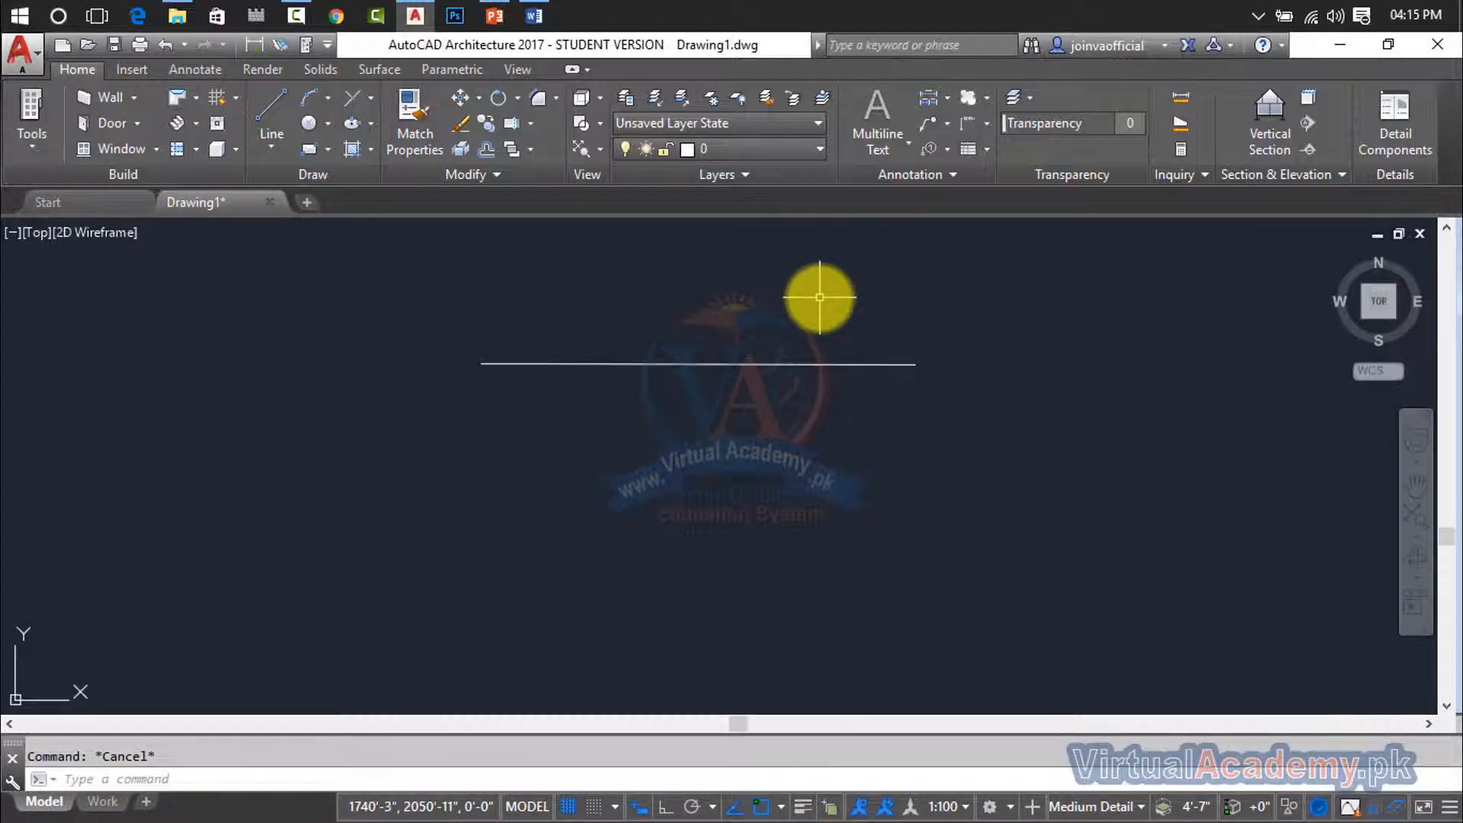
# - Draw a nearly vertical line that crosses the horizontal line near its right end
pyautogui.press('Return')
pyautogui.click(820, 249)
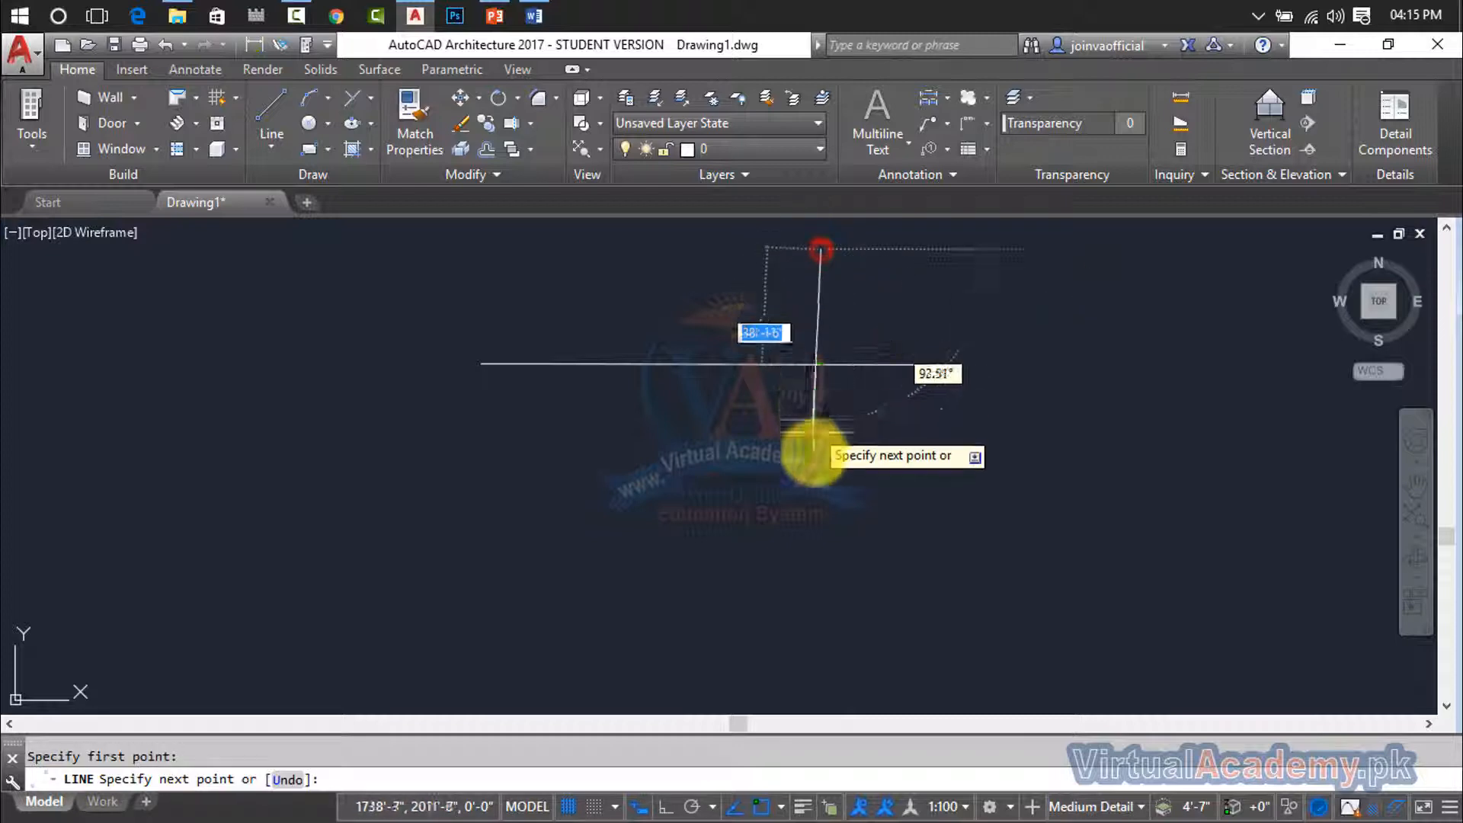
pyautogui.click(814, 527)
pyautogui.press('Escape')
pyautogui.scroll(2, 860, 341)
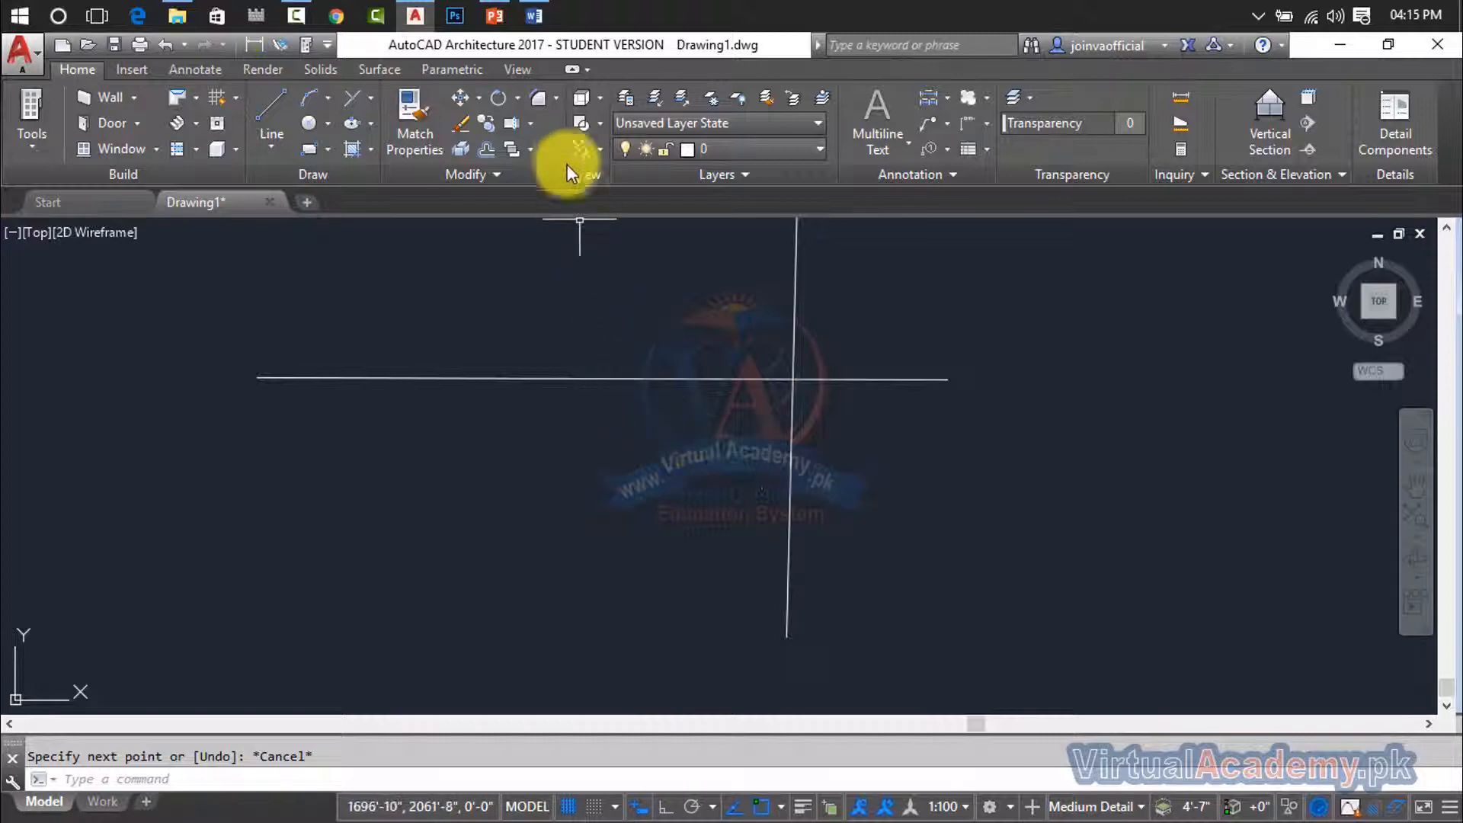
pyautogui.click(530, 123)
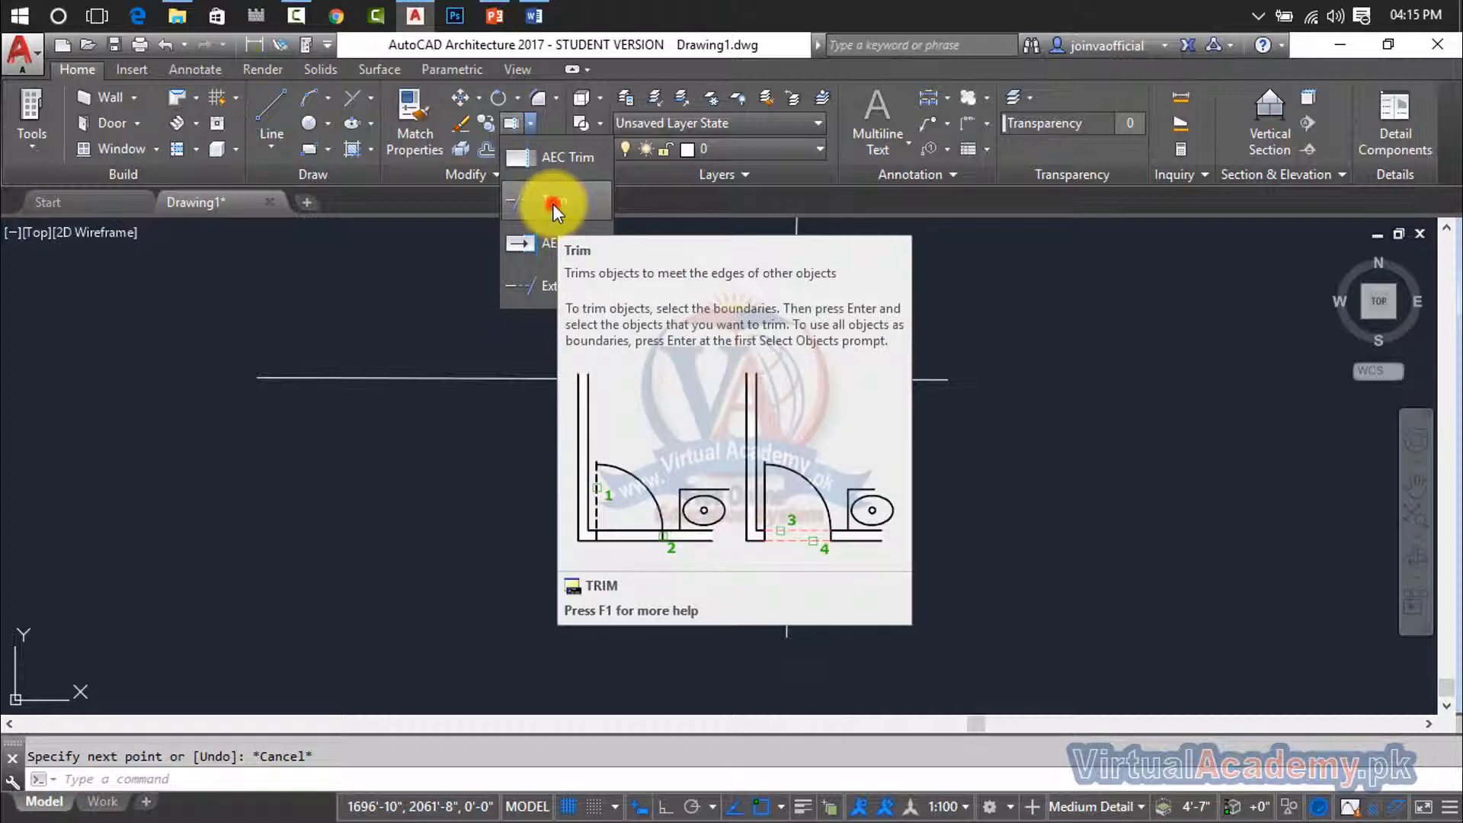
pyautogui.click(553, 203)
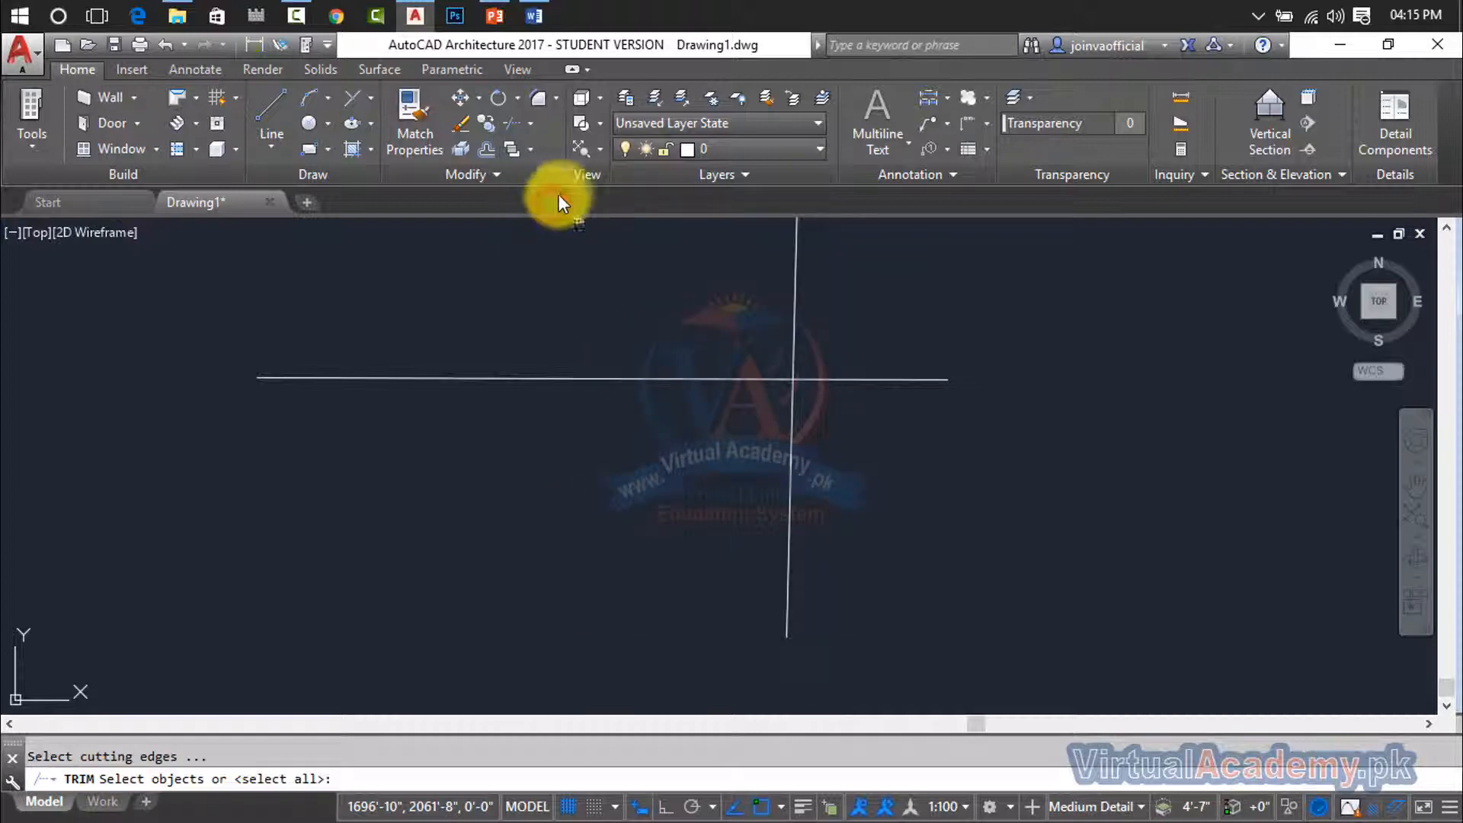
pyautogui.click(795, 283)
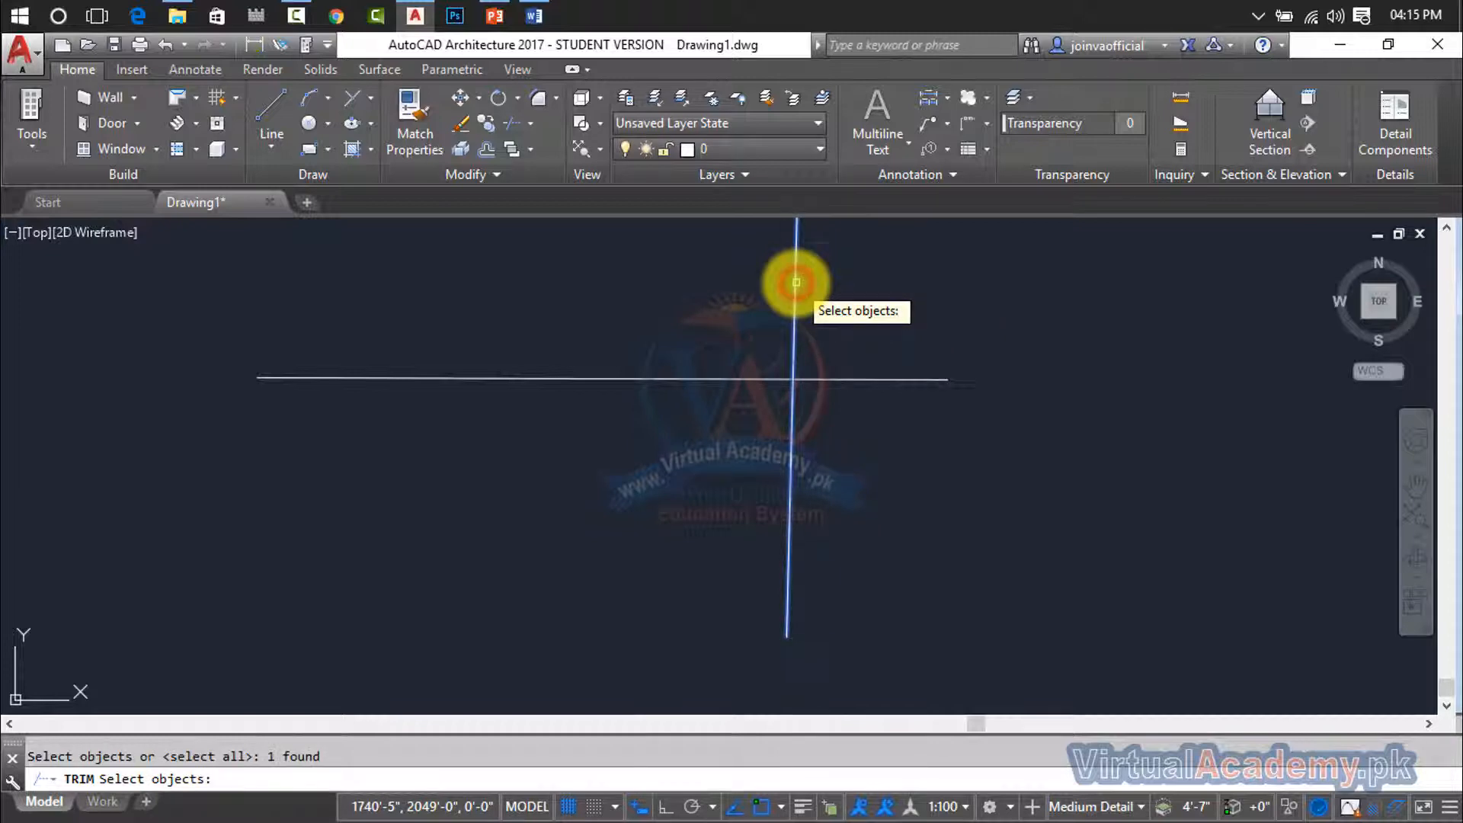
pyautogui.press('Return')
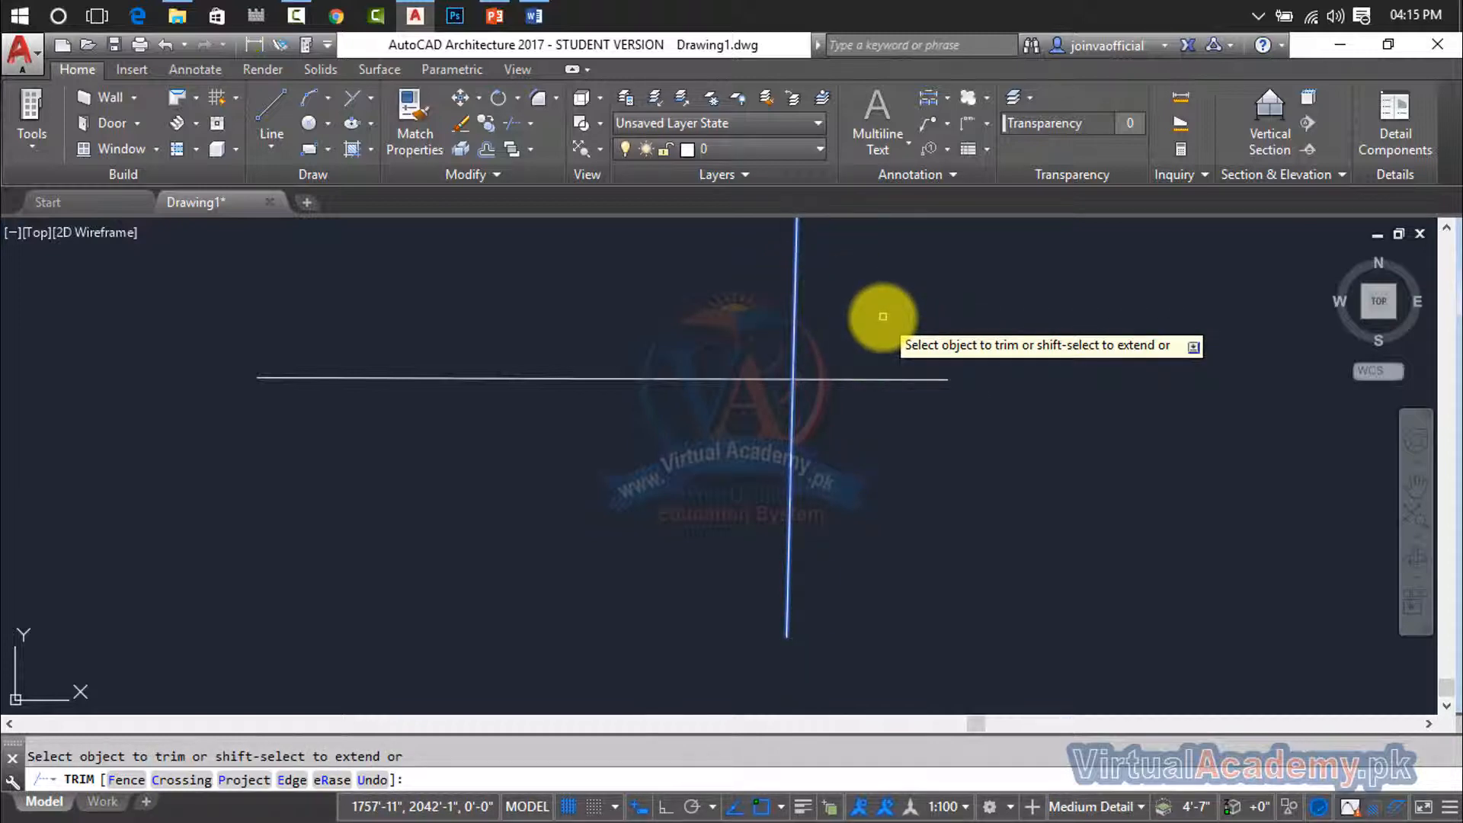
pyautogui.press('Return')
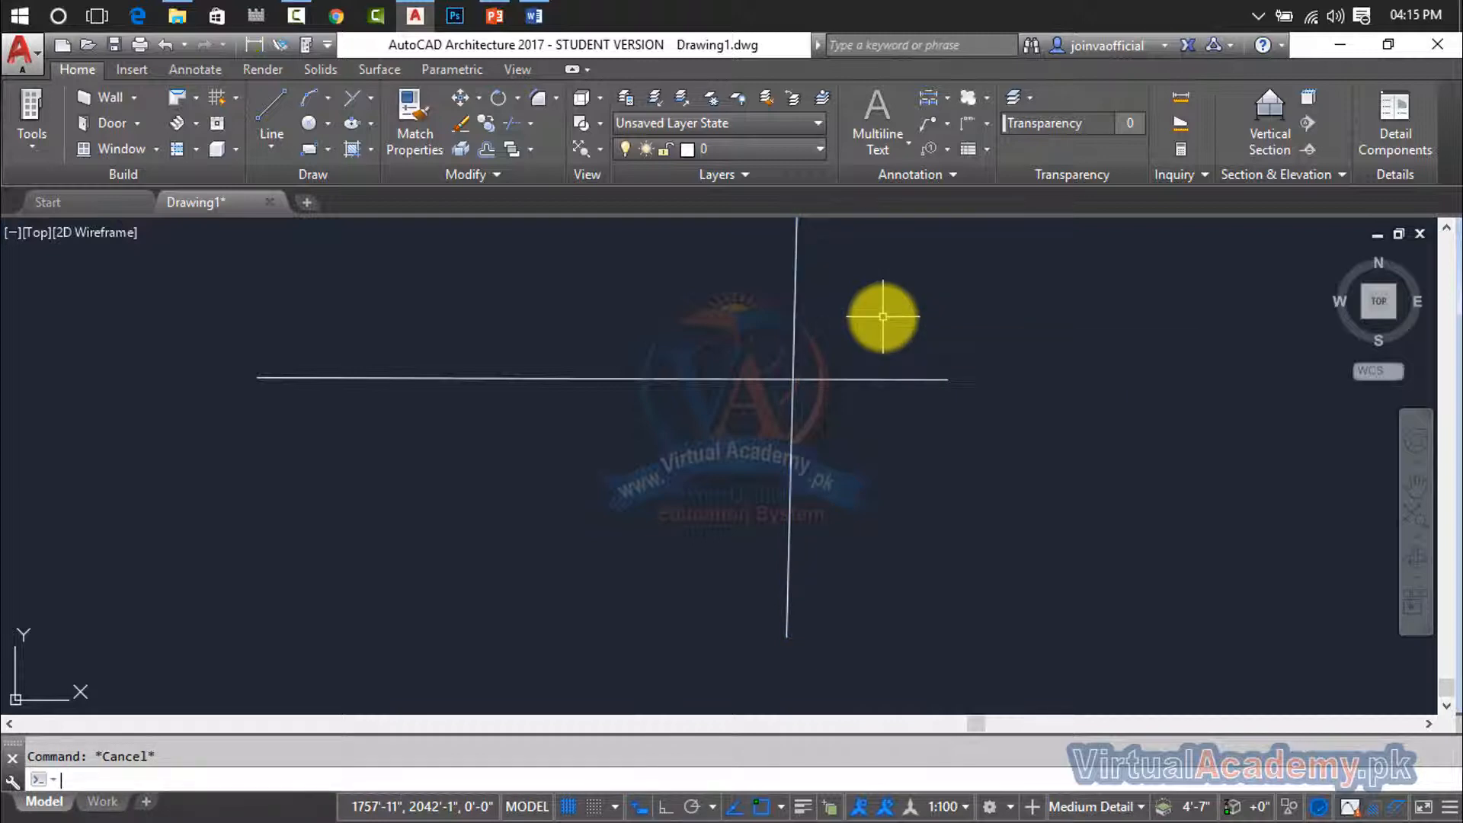
# - Trim the vertical line's upper end and the horizontal line's right end using all objects as cutting edges, and undo the trim
pyautogui.press('Return')
pyautogui.press('Return')
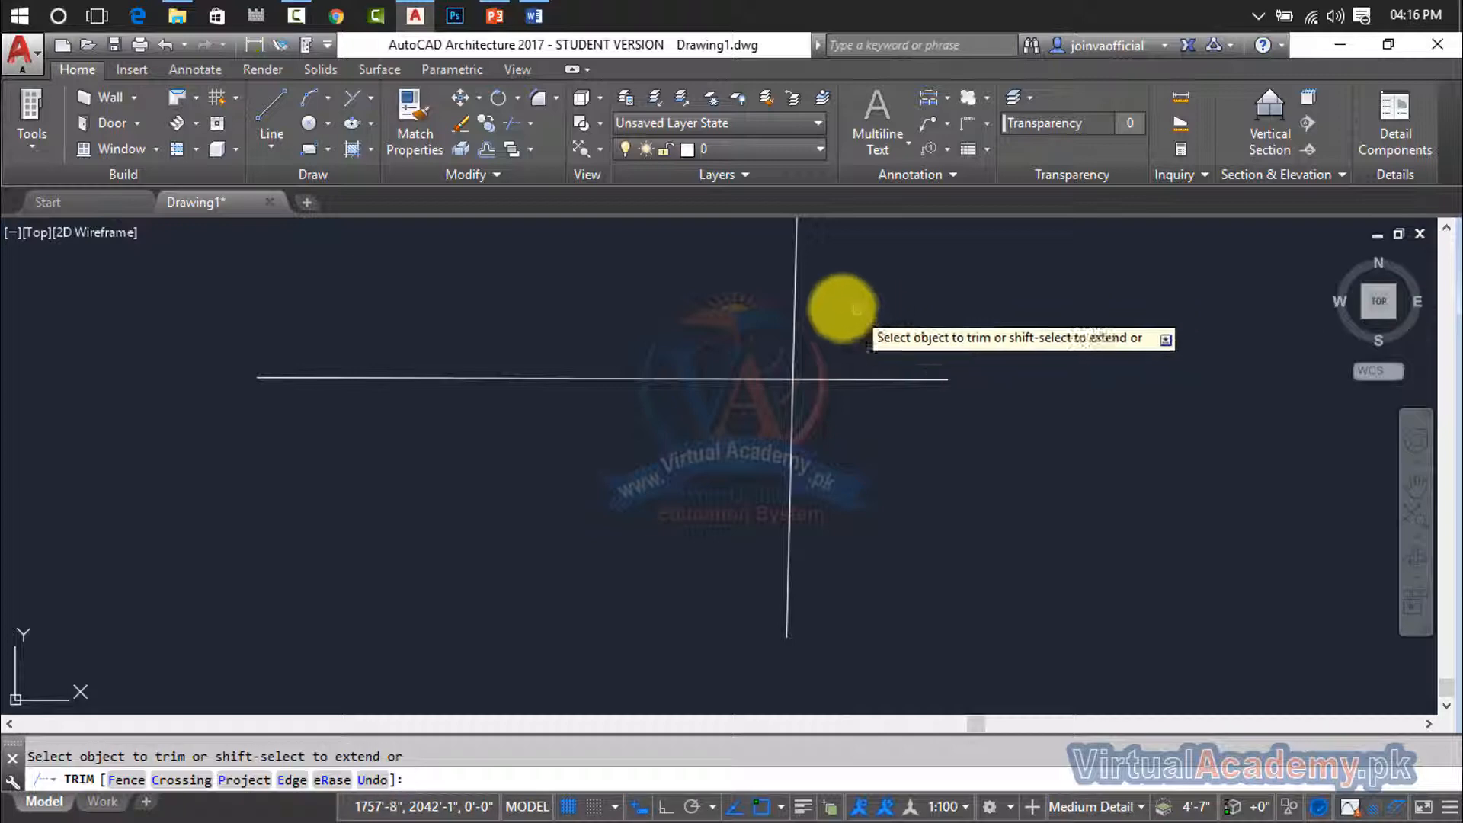
pyautogui.click(794, 293)
pyautogui.click(859, 379)
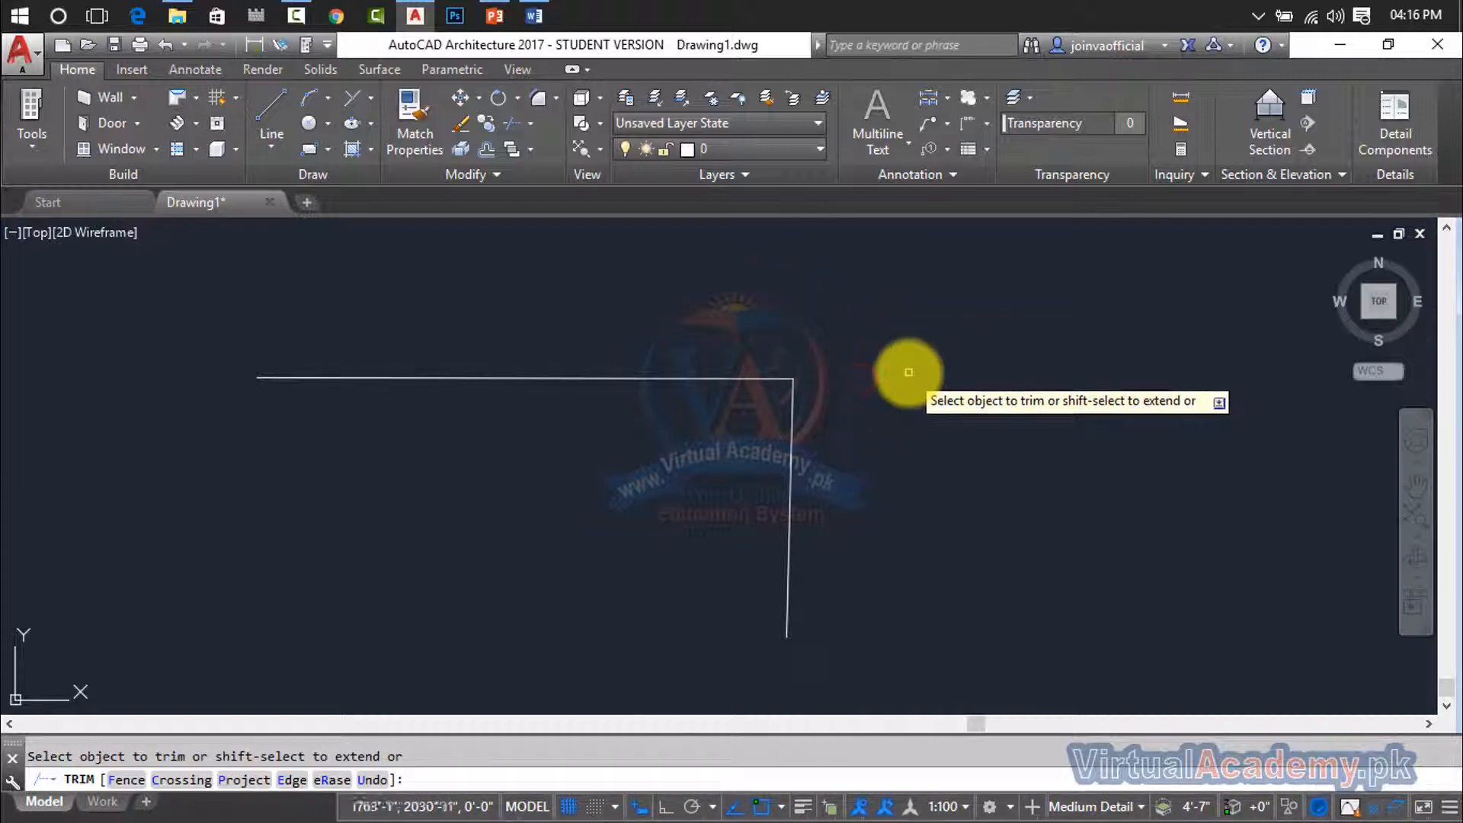
pyautogui.press('Escape')
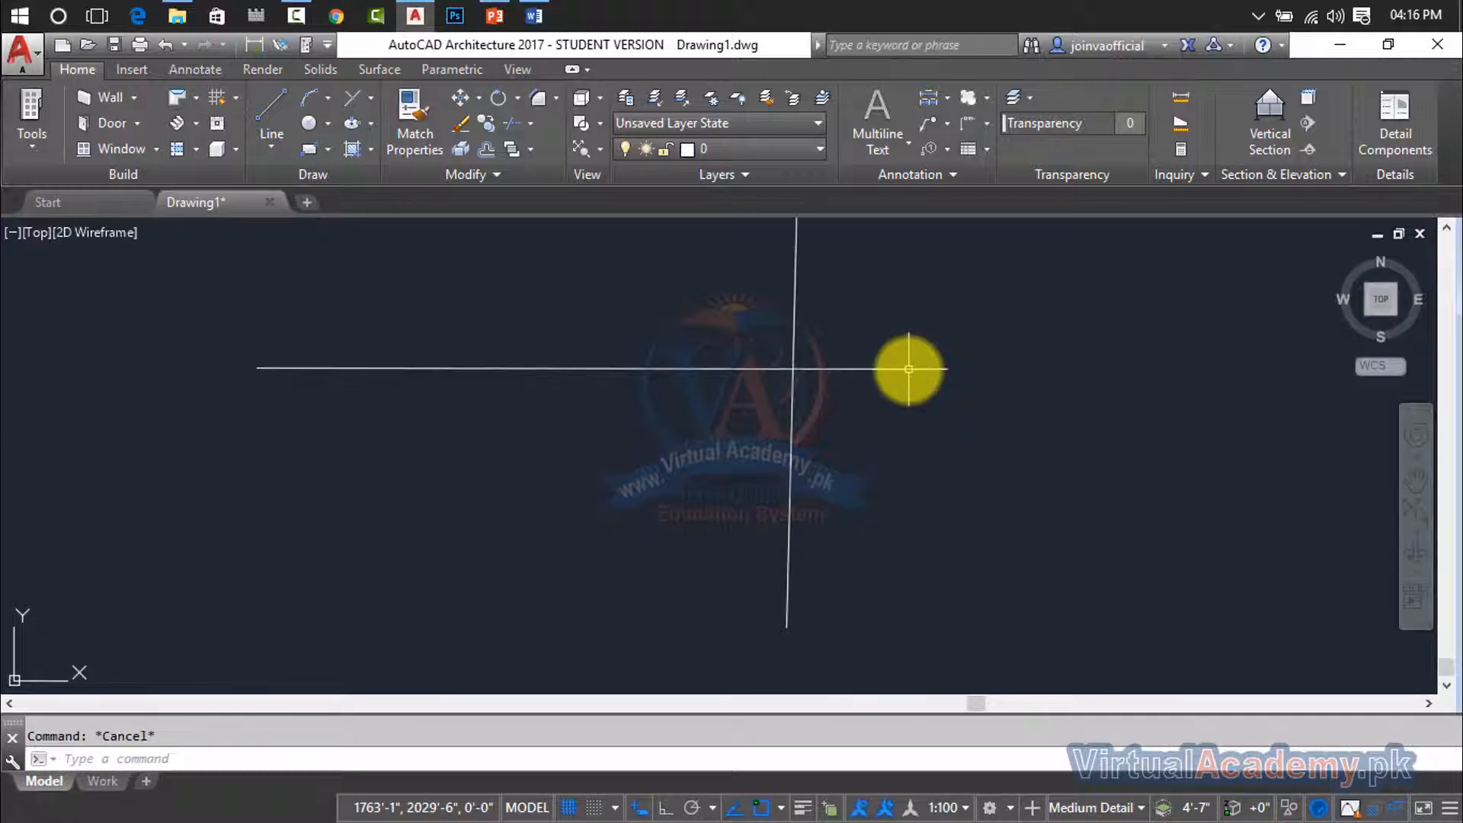
pyautogui.hotkey('ctrl', 'z')
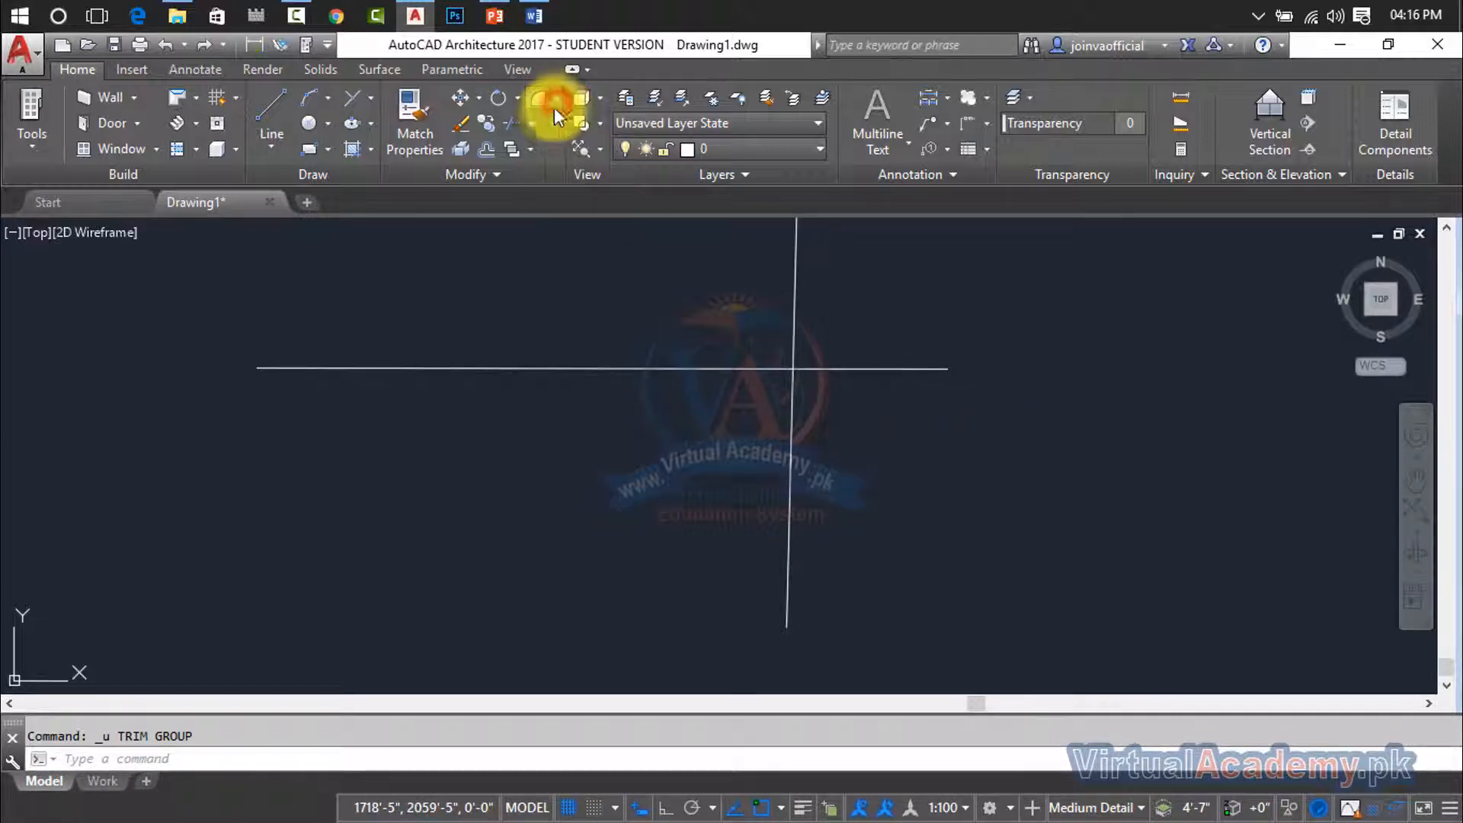
# - Select both lines as cutting edges, trim the horizontal line's right end and the vertical line's upper end, and undo the trim
pyautogui.click(532, 123)
pyautogui.click(534, 180)
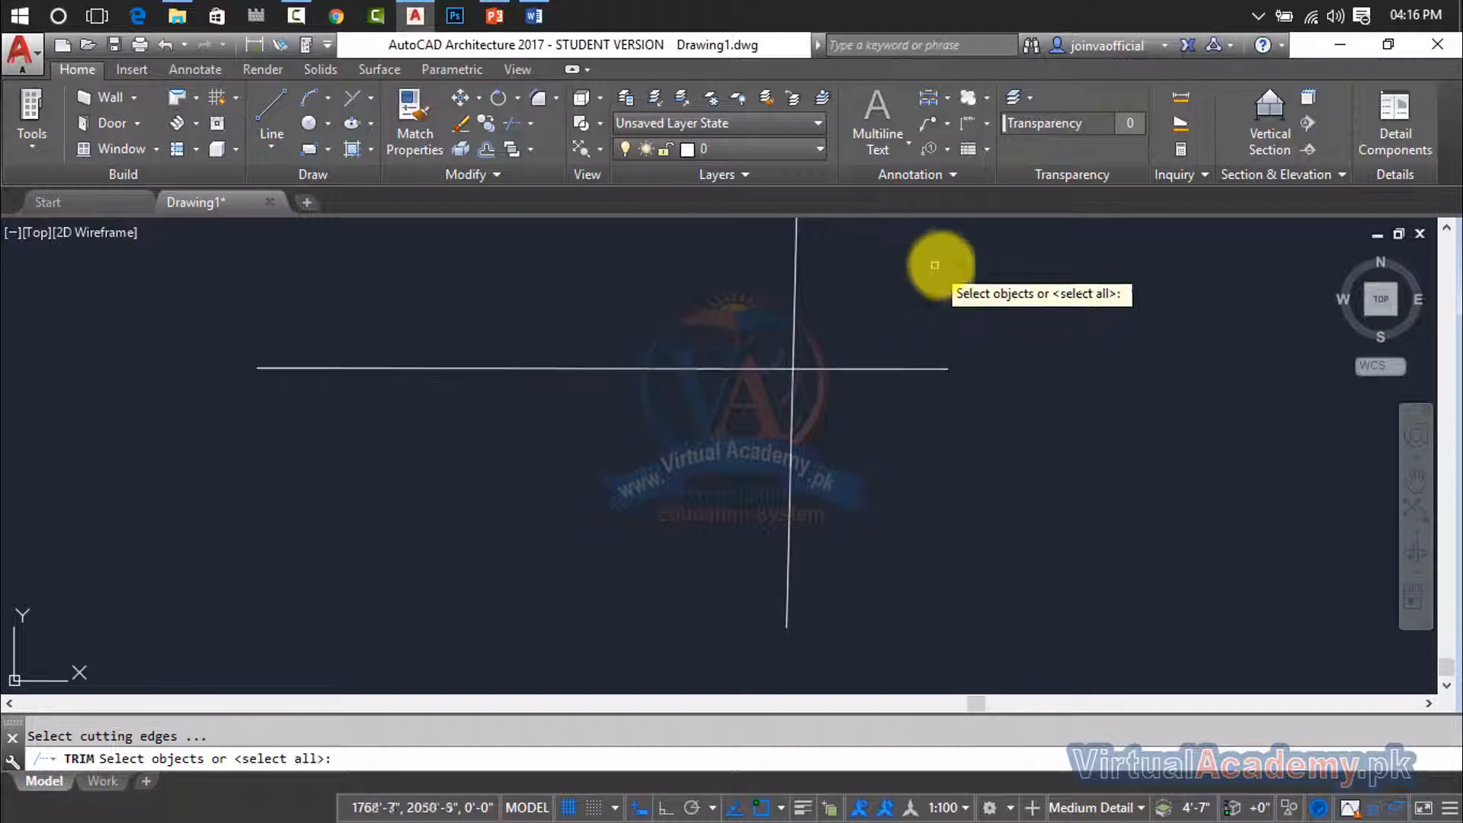
pyautogui.click(957, 259)
pyautogui.click(433, 518)
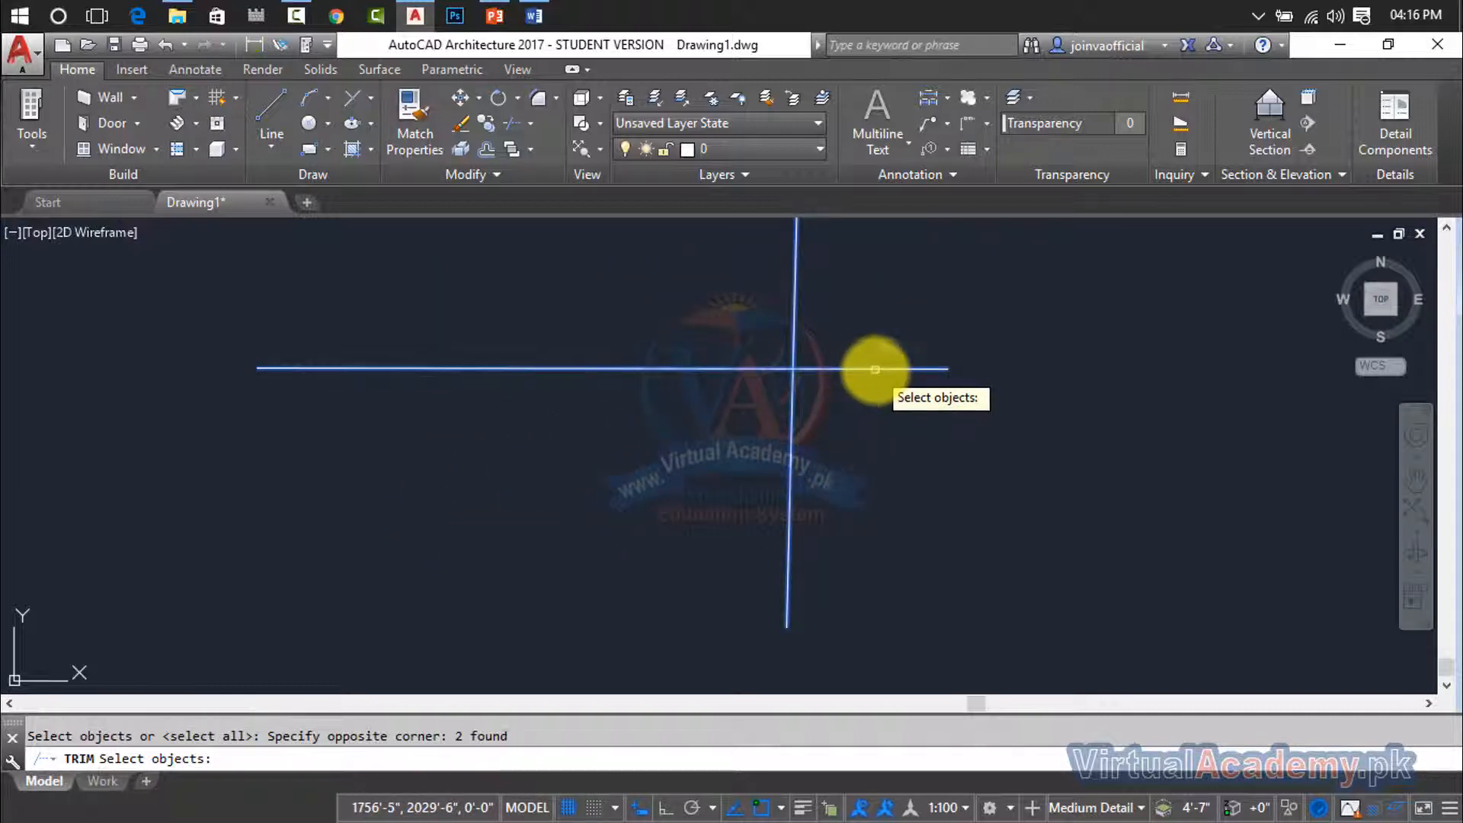
pyautogui.press('Return')
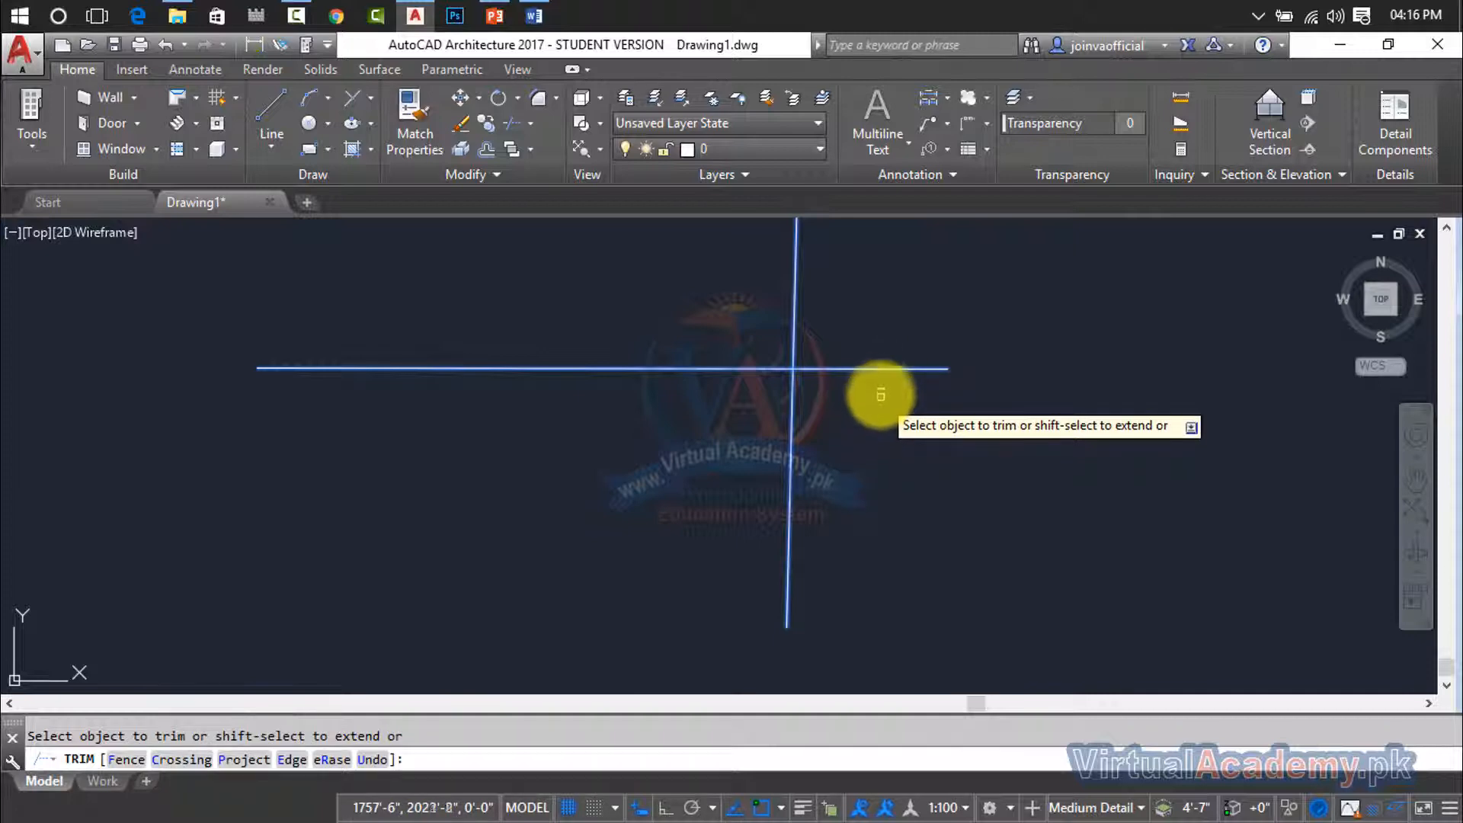
pyautogui.click(877, 369)
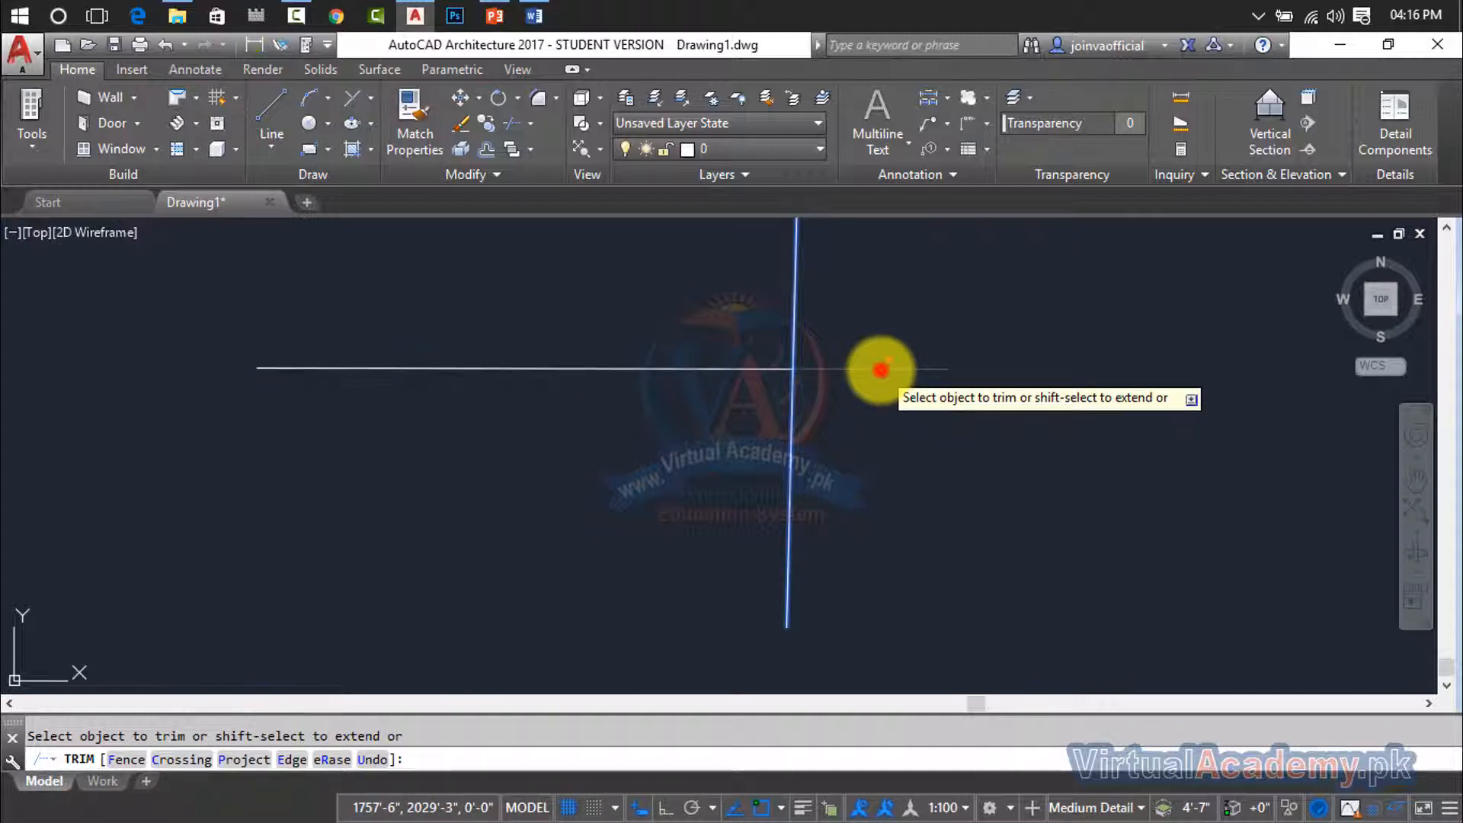
pyautogui.click(796, 306)
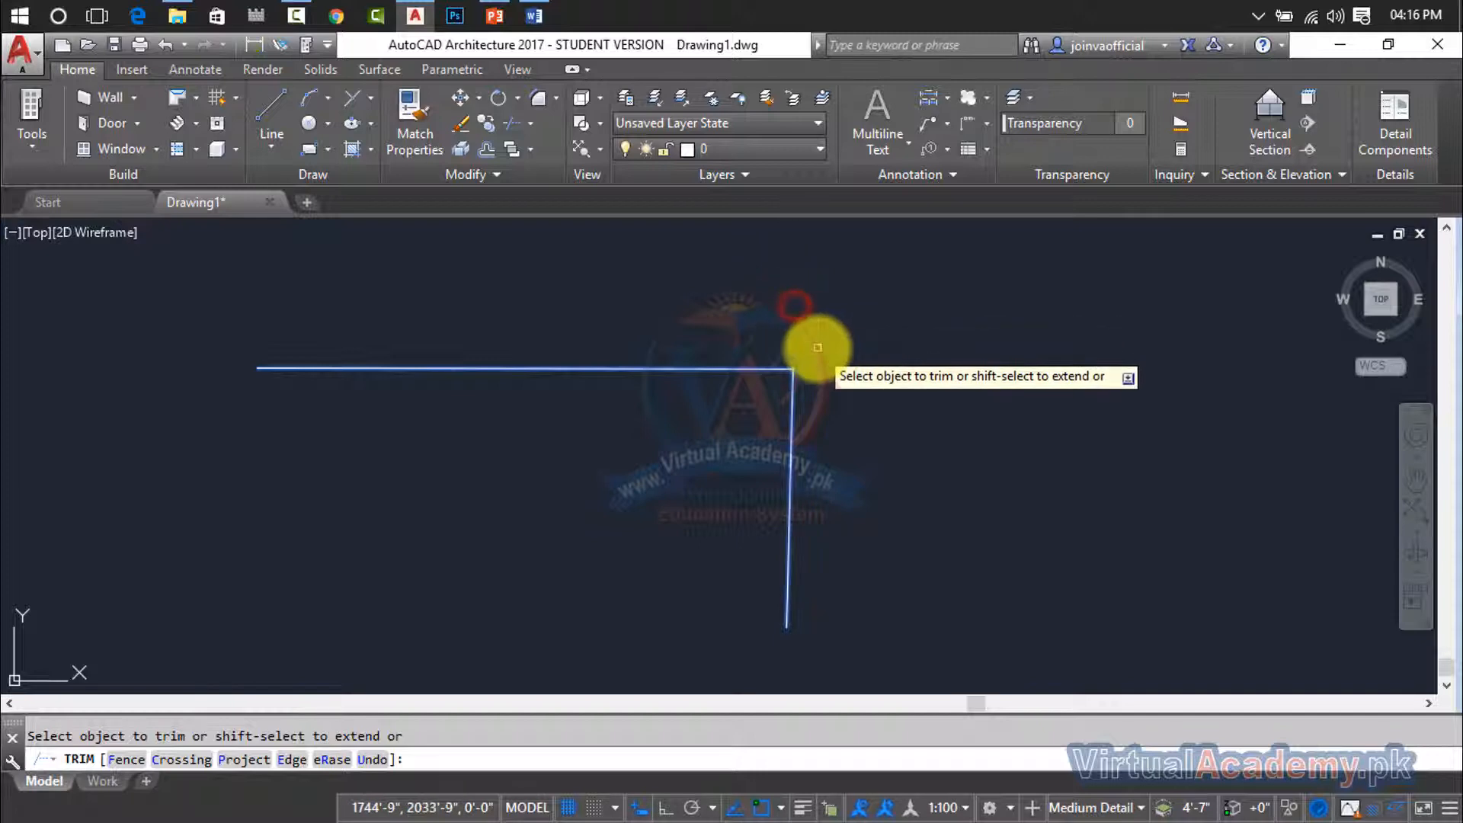
pyautogui.press('Escape')
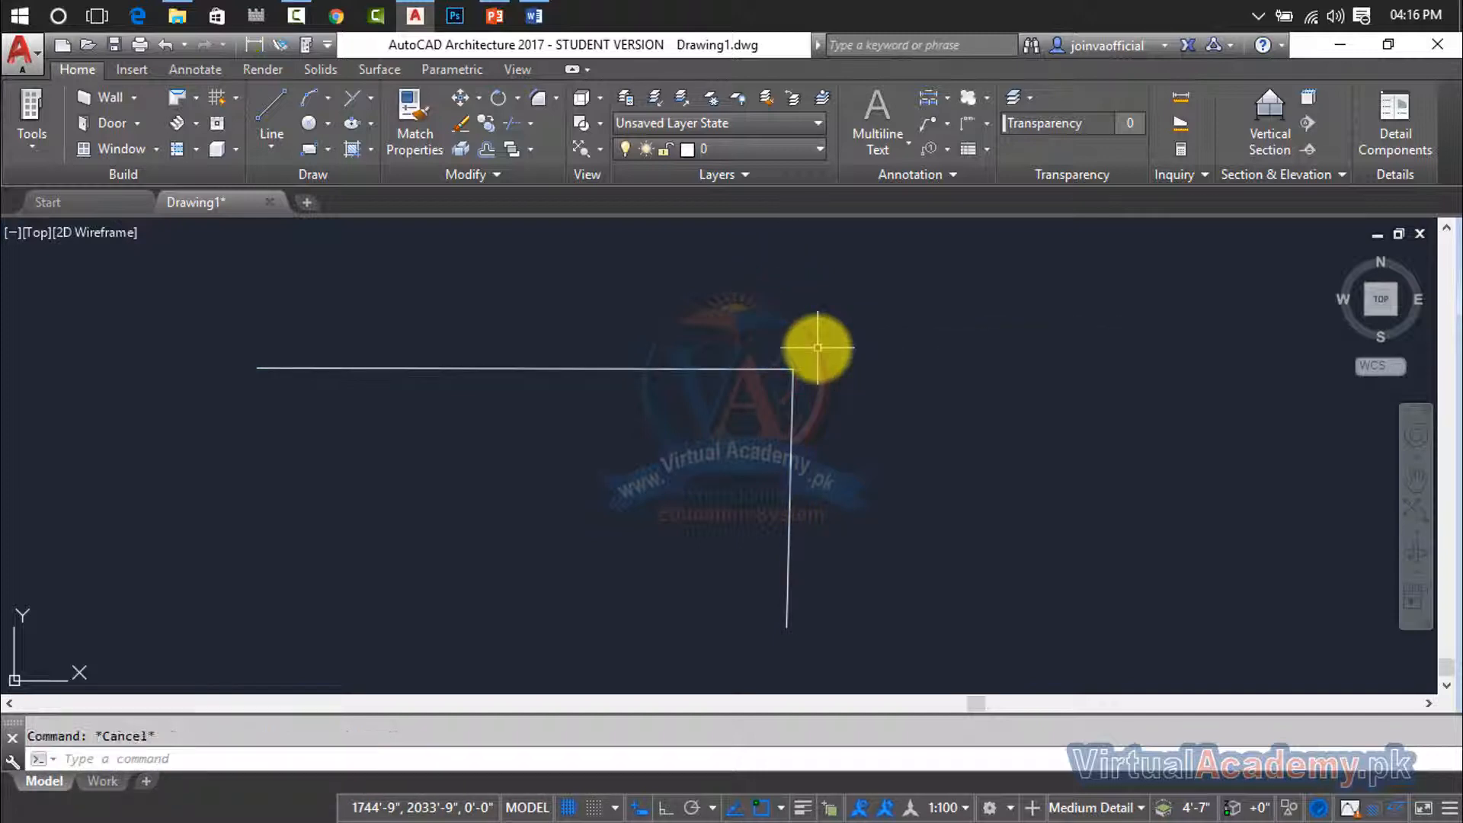
pyautogui.hotkey('ctrl', 'z')
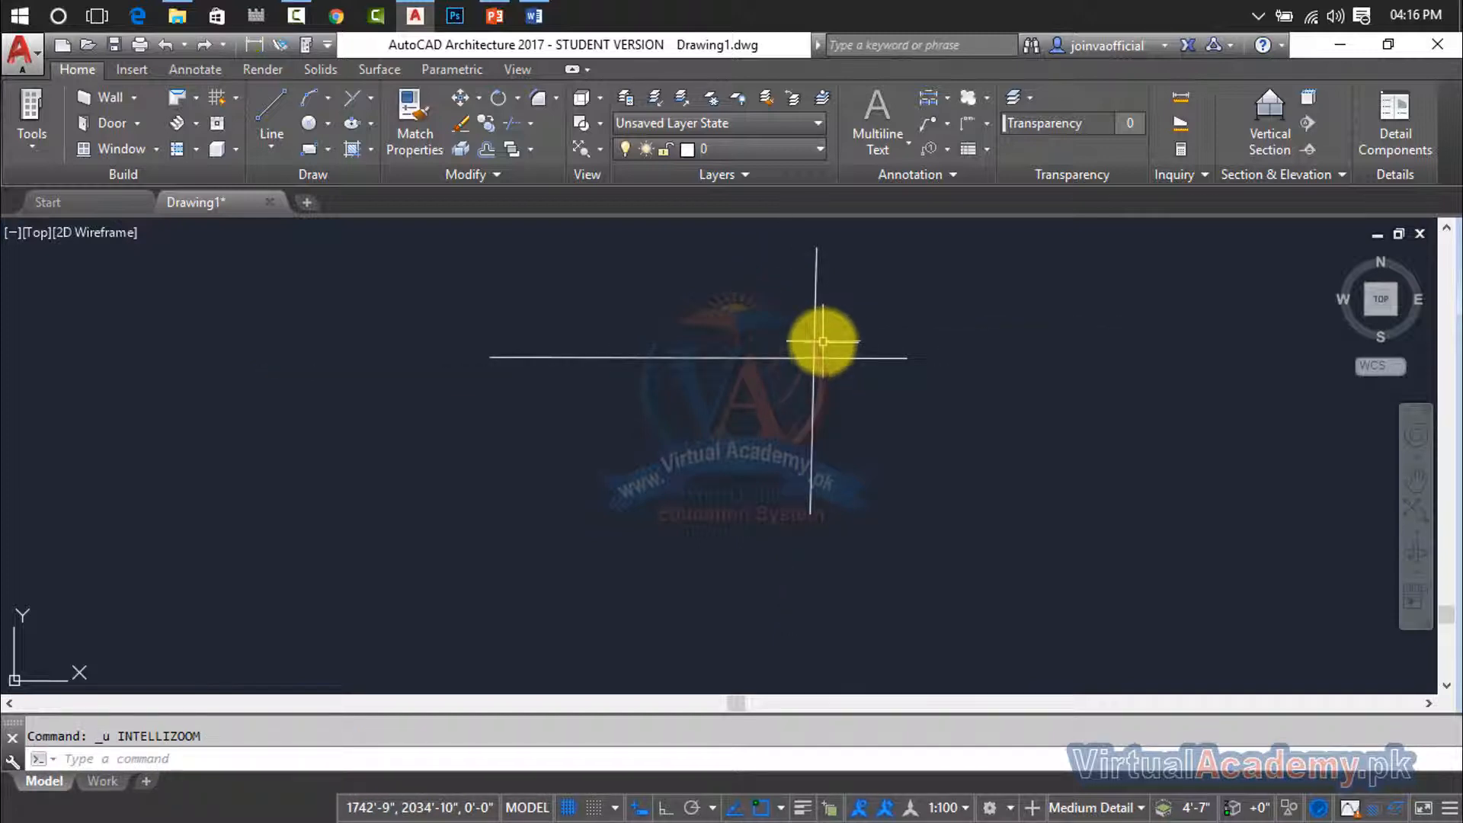
# - Run Trim with all objects as cutting edges, remove the vertical line's upper end and the horizontal line's right end, and undo it
pyautogui.moveTo(823, 340); pyautogui.dragTo(679, 410, button='middle')
pyautogui.press('Escape')
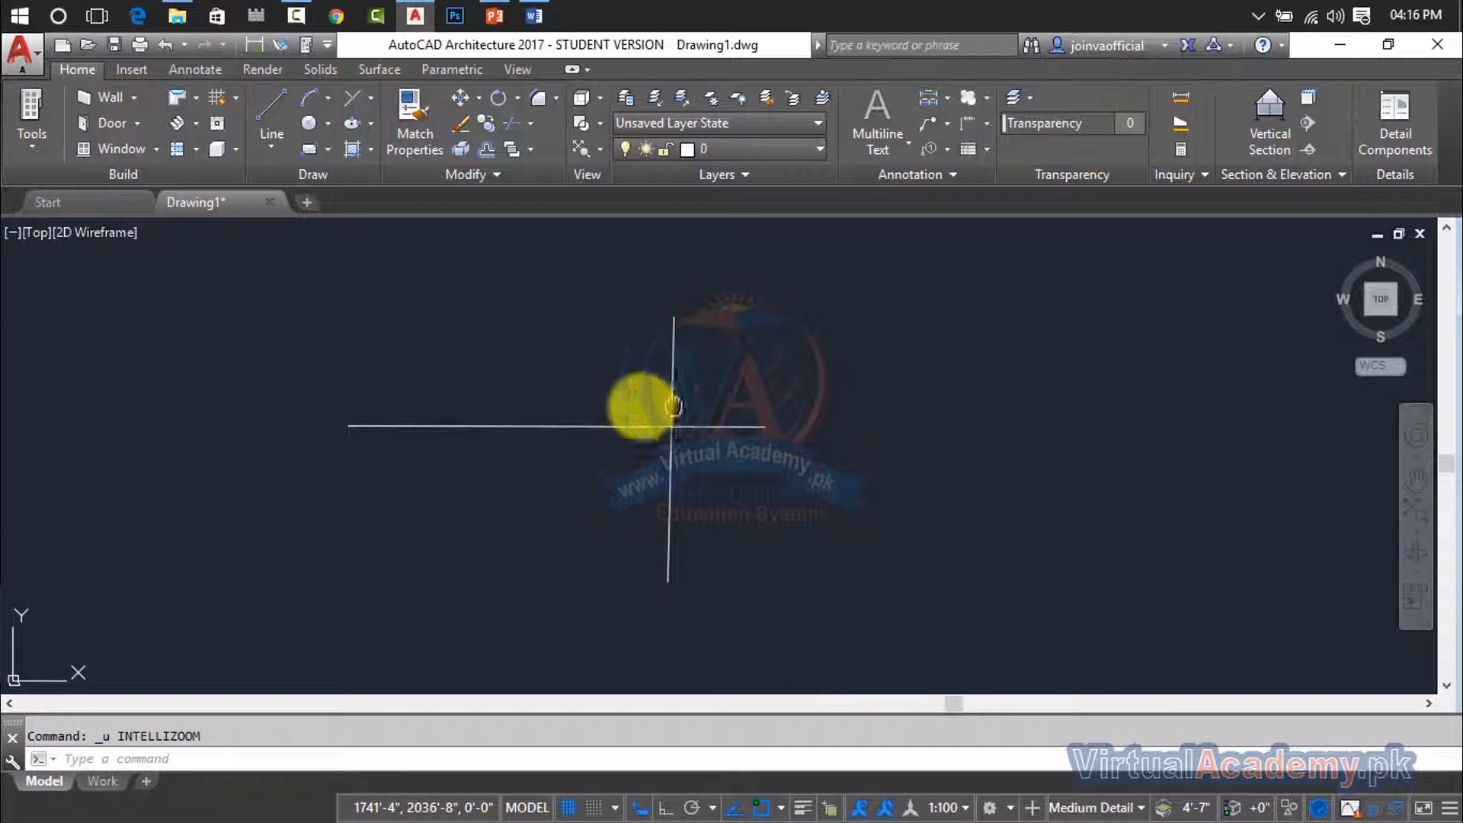
pyautogui.scroll(2, 655, 381)
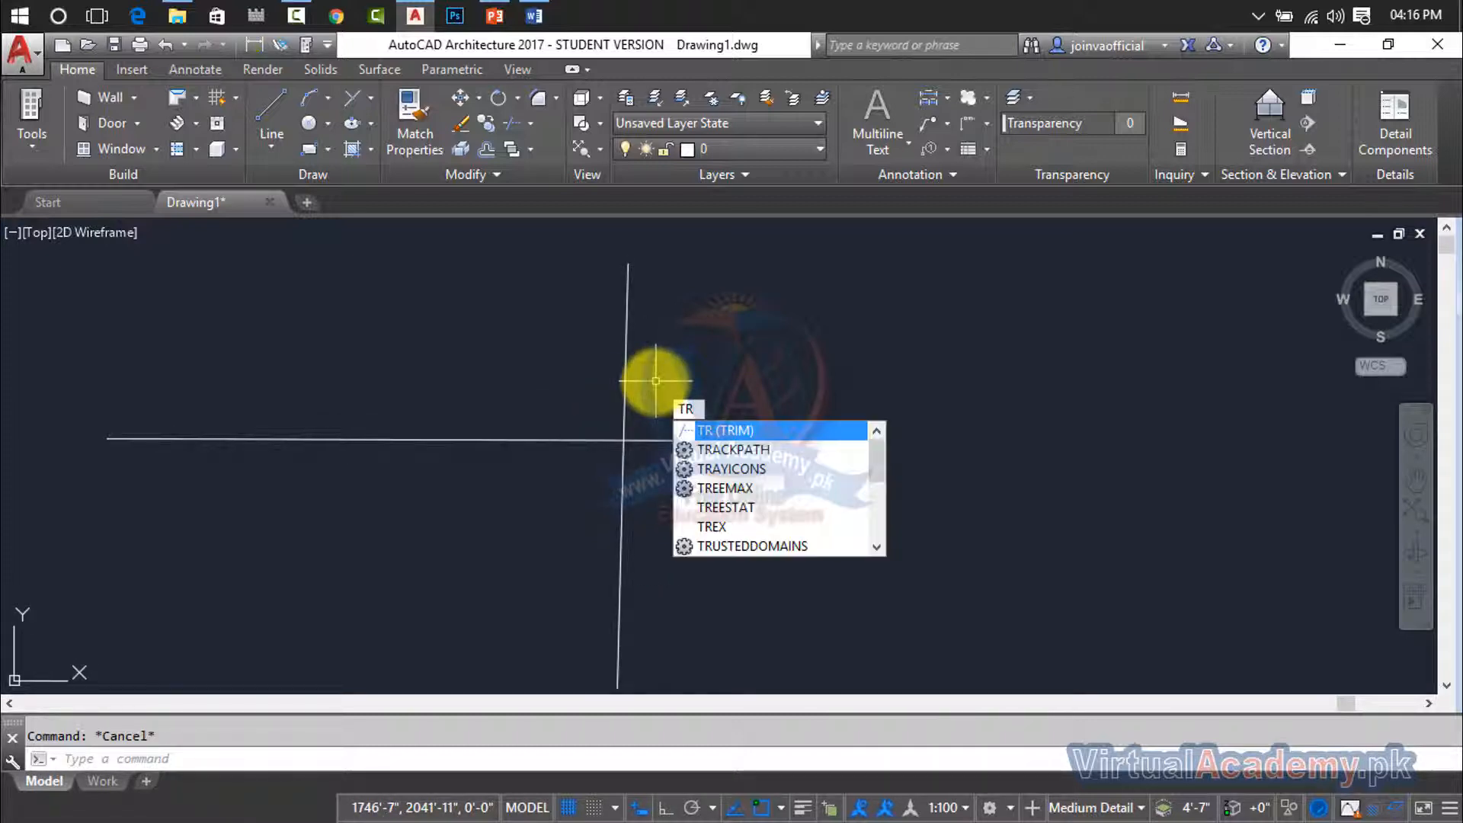
pyautogui.press('Return')
pyautogui.press('Return')
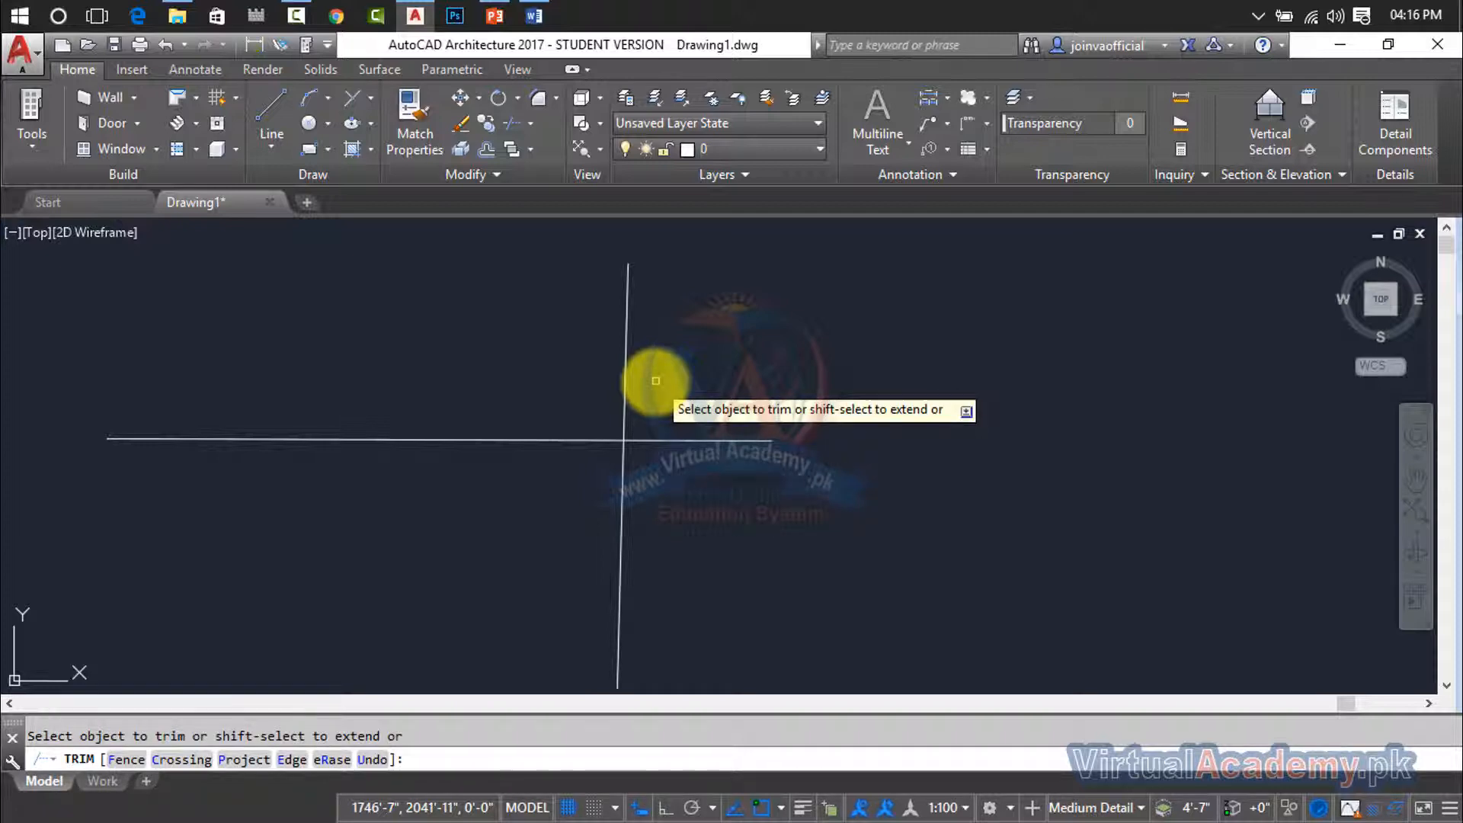
pyautogui.click(626, 352)
pyautogui.click(677, 440)
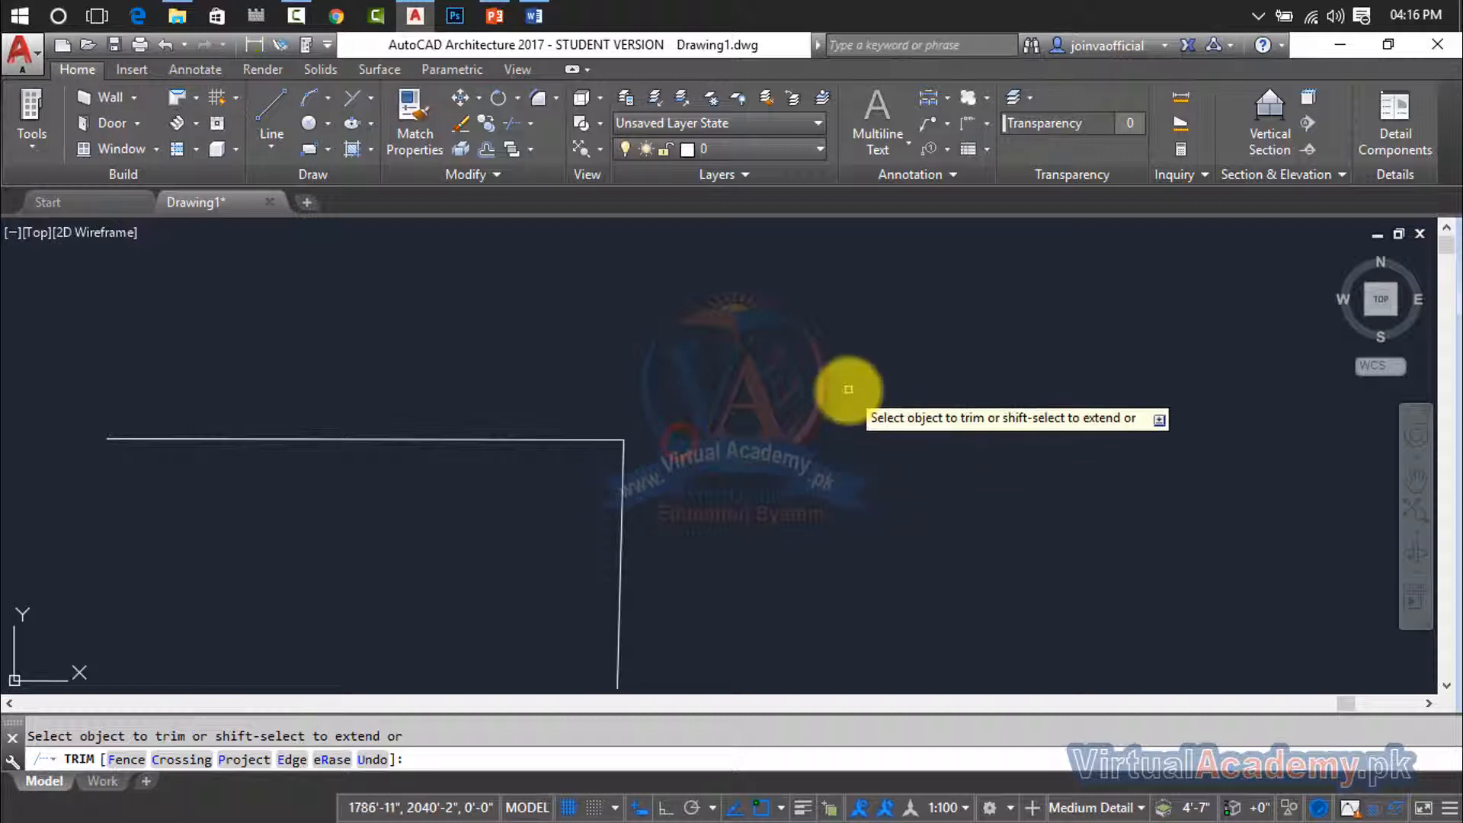
pyautogui.press('Escape')
pyautogui.press('Escape')
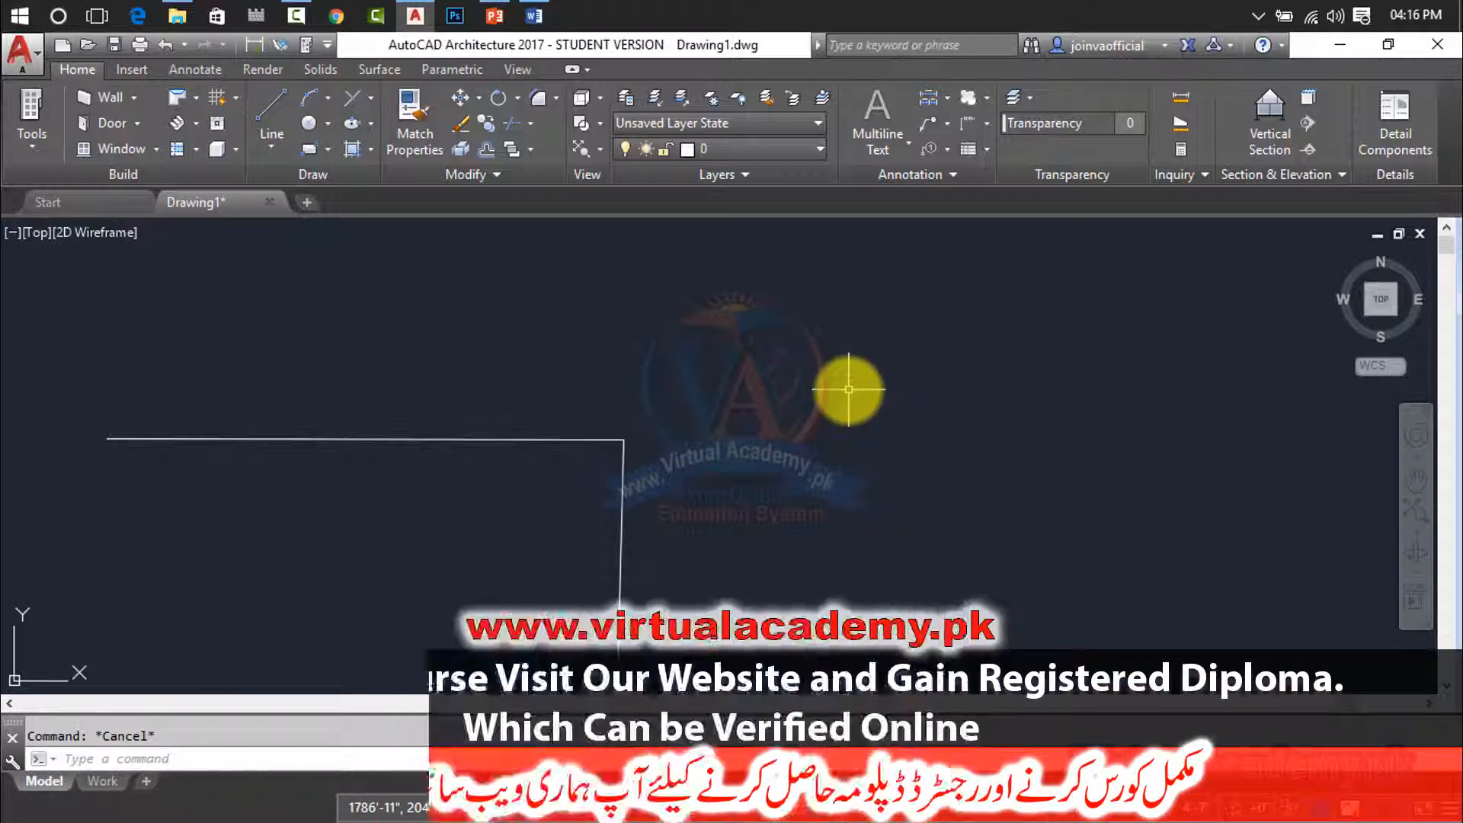
pyautogui.hotkey('ctrl', 'z')
pyautogui.hotkey('ctrl', 'z')
# - Trim the vertical line's upper end and the horizontal line's right end with both lines window-selected as cutting edges, and undo the trim
pyautogui.scroll(-2, 849, 389)
pyautogui.moveTo(849, 389); pyautogui.dragTo(726, 441, button='middle')
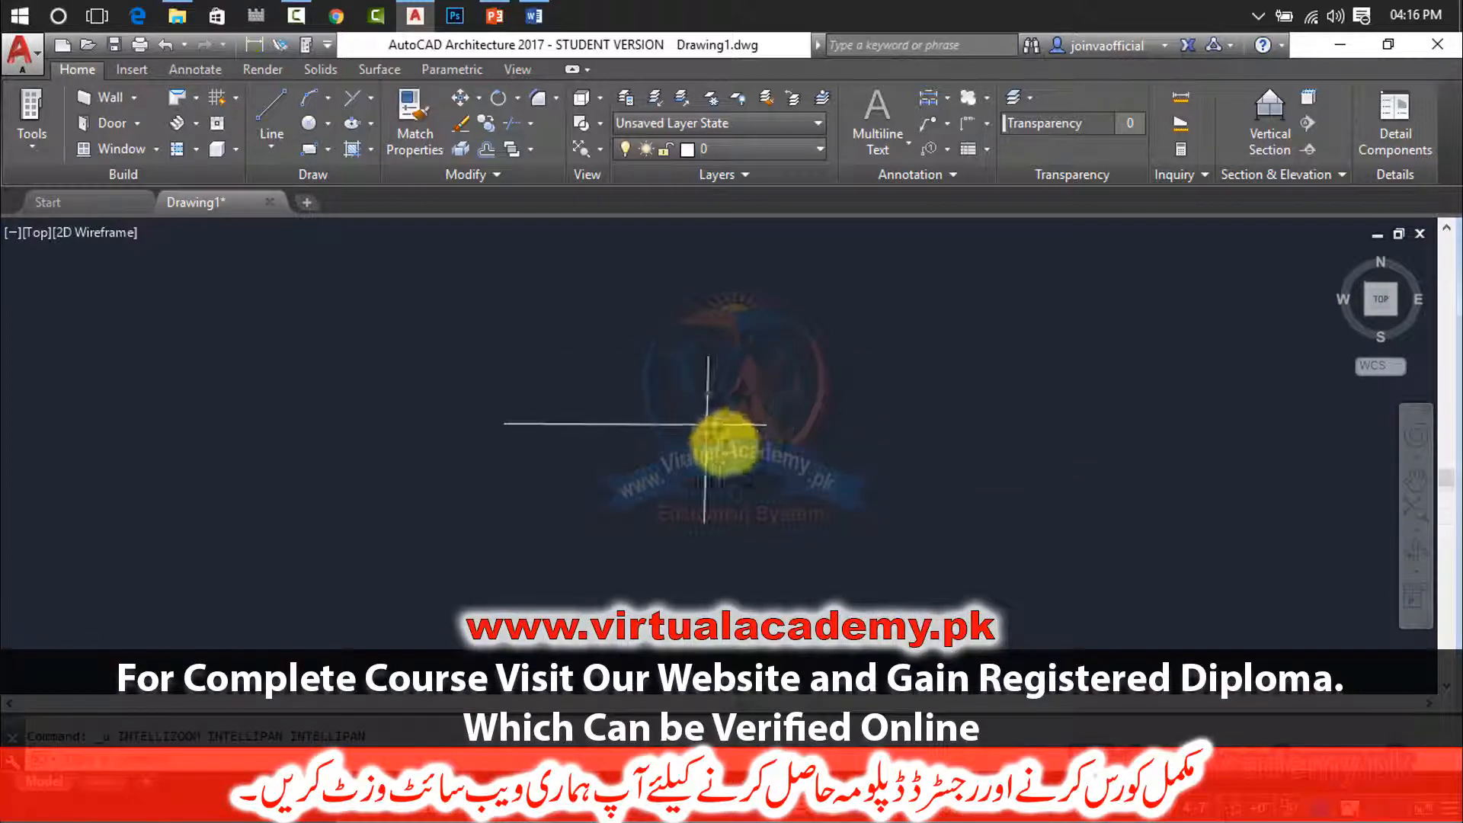
pyautogui.scroll(2, 735, 395)
pyautogui.press('Escape')
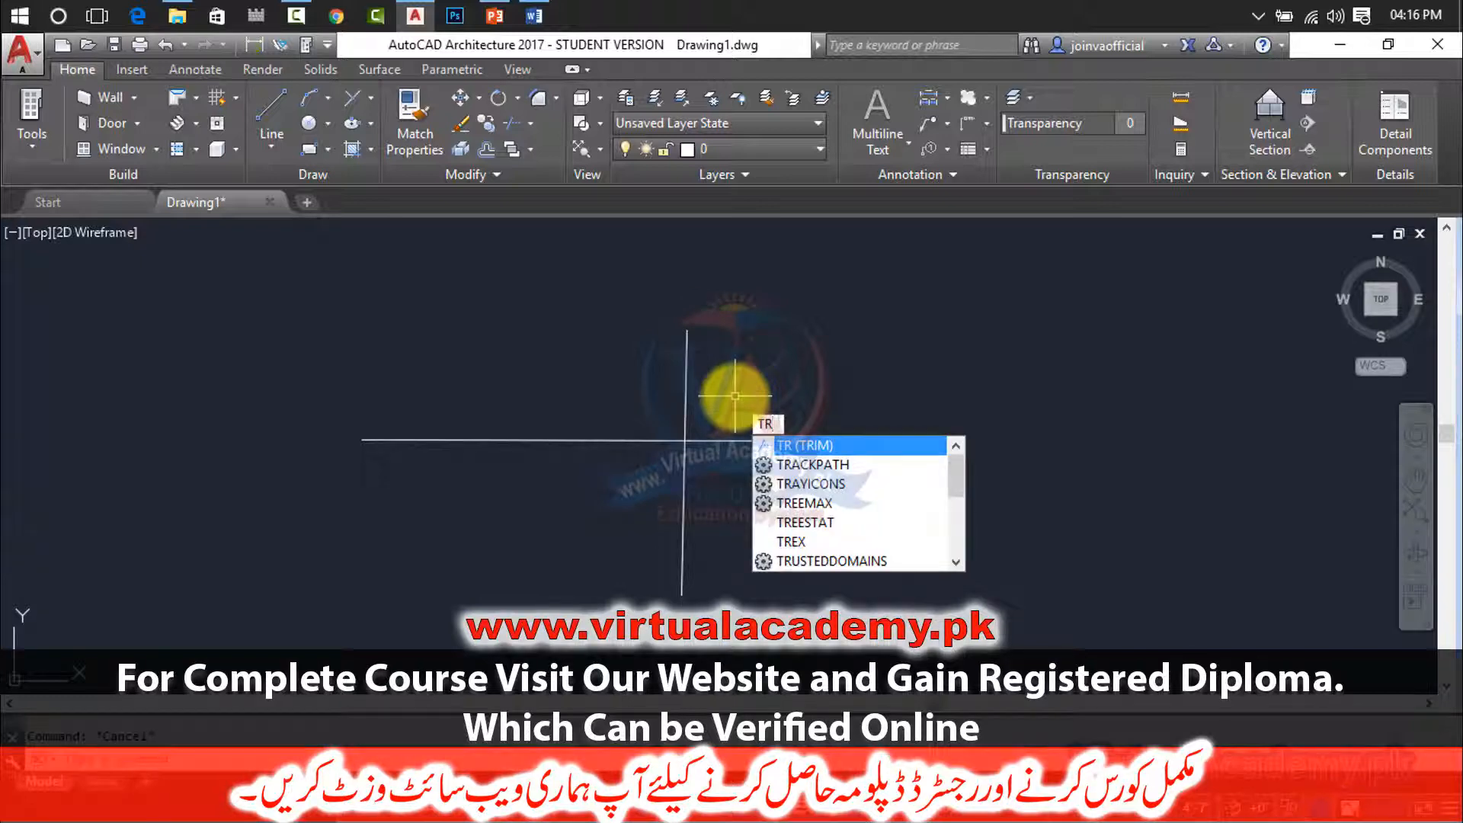
pyautogui.press('Return')
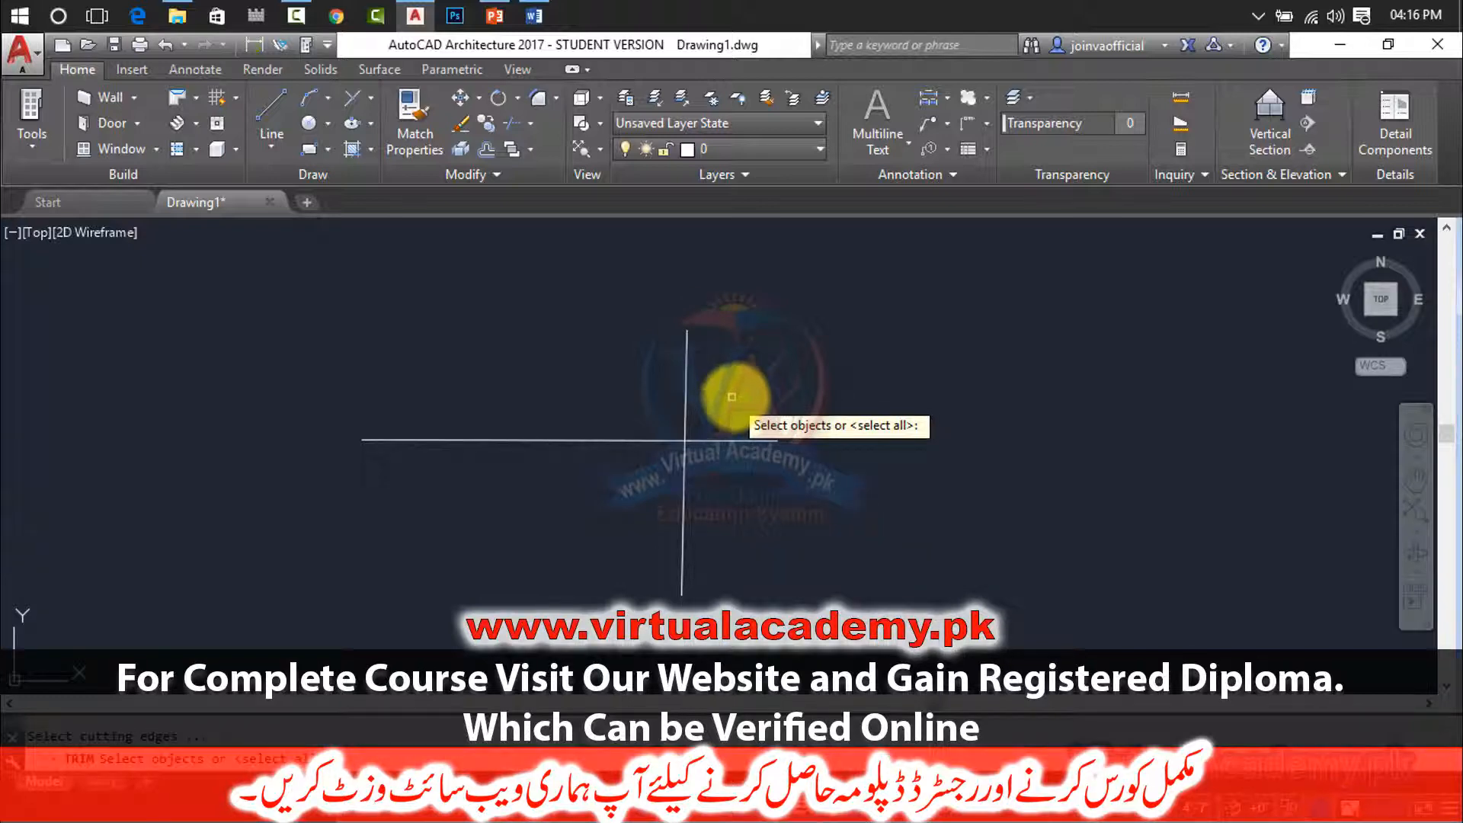
pyautogui.click(975, 278)
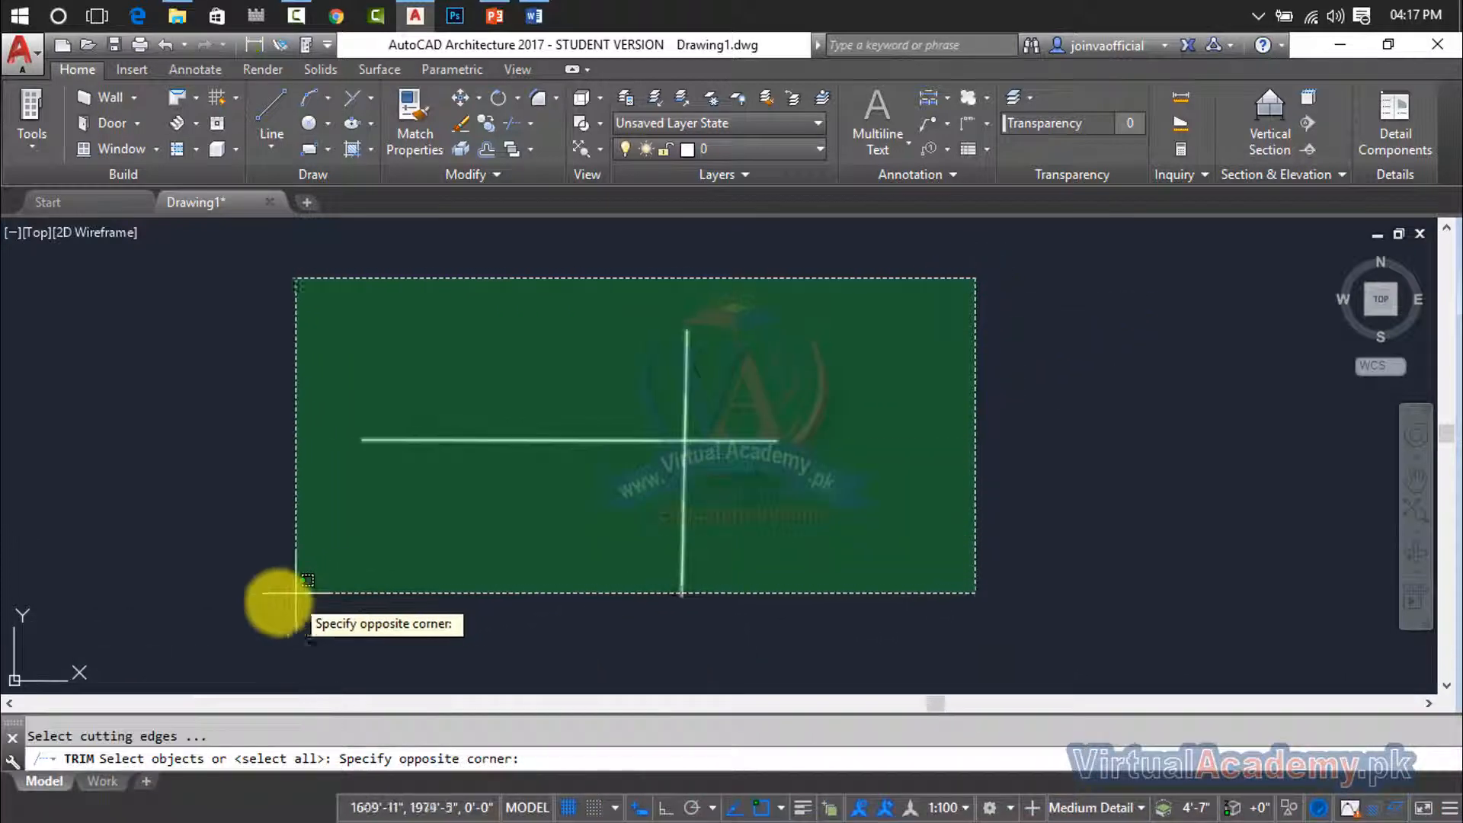
pyautogui.click(263, 597)
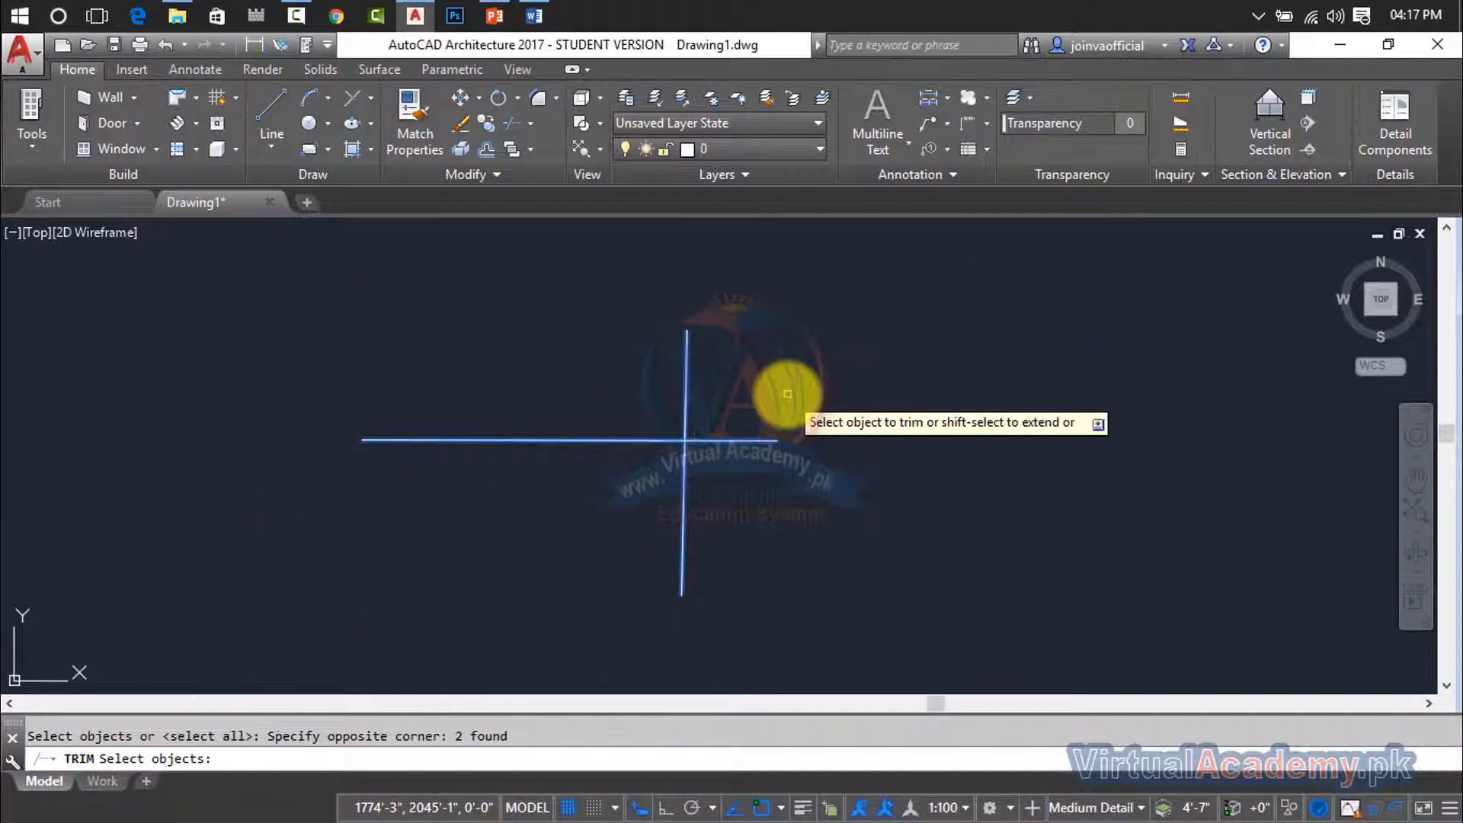
pyautogui.press('Return')
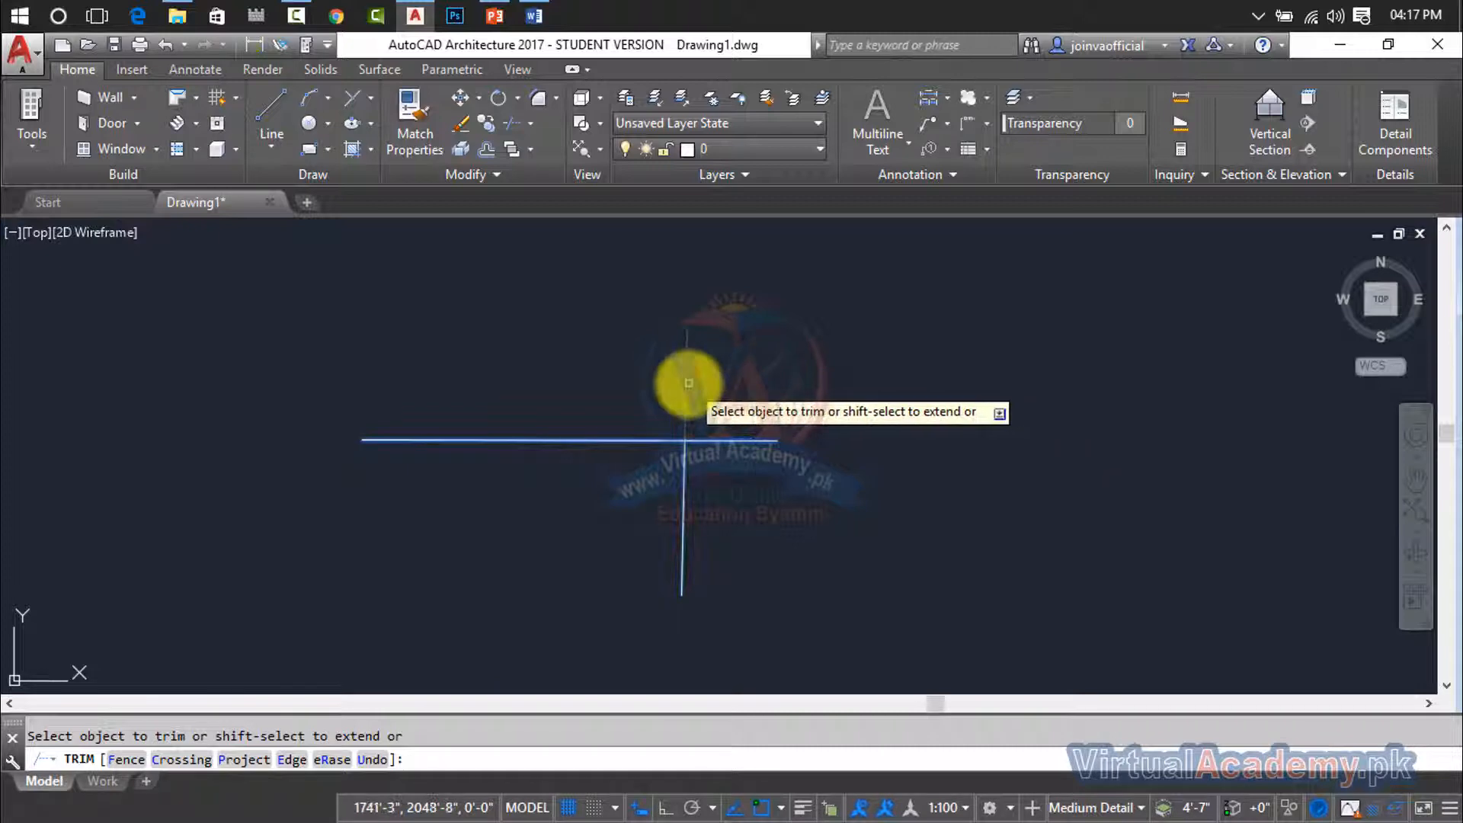
pyautogui.click(689, 383)
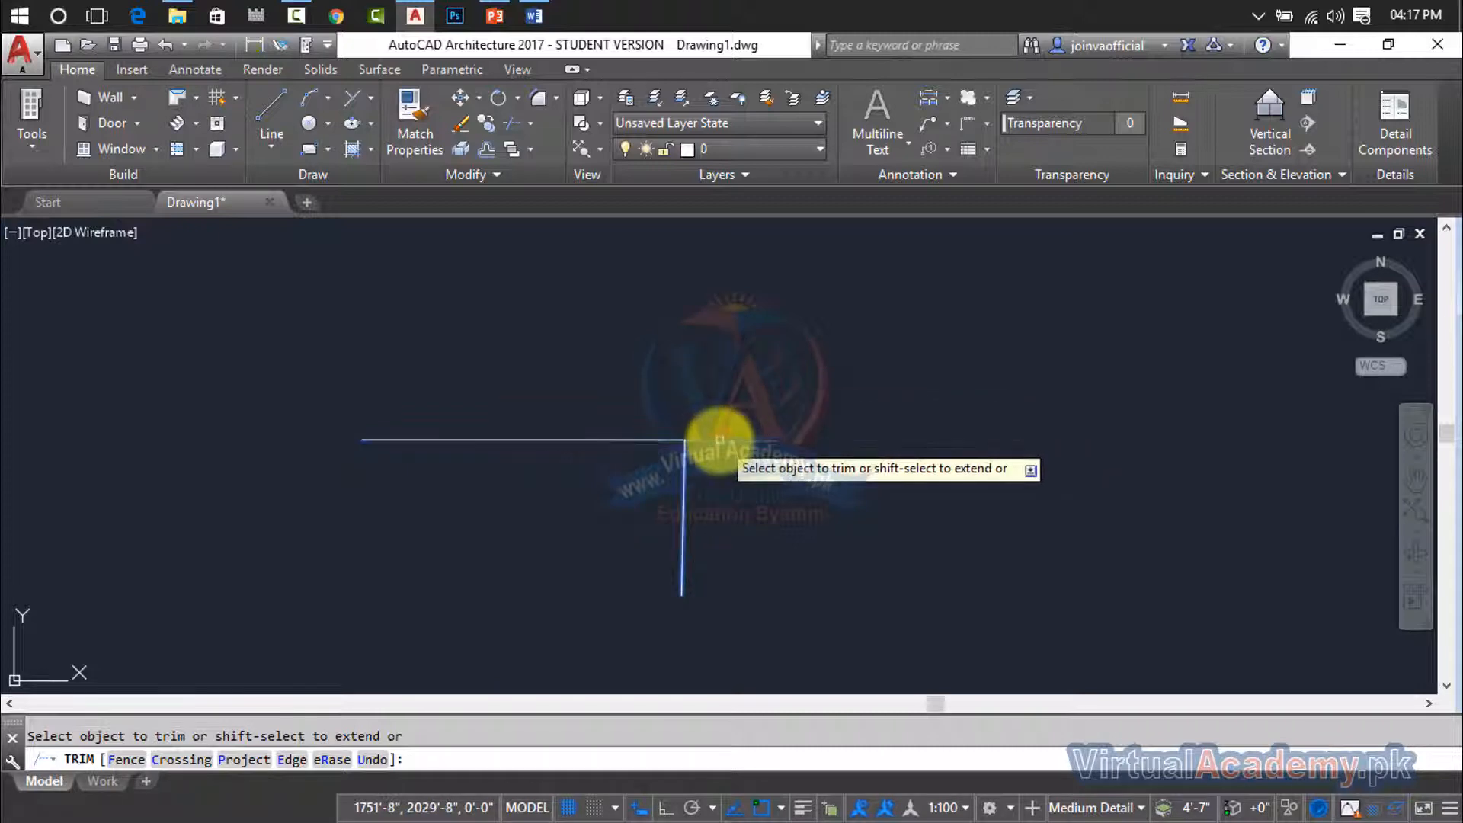
pyautogui.click(720, 440)
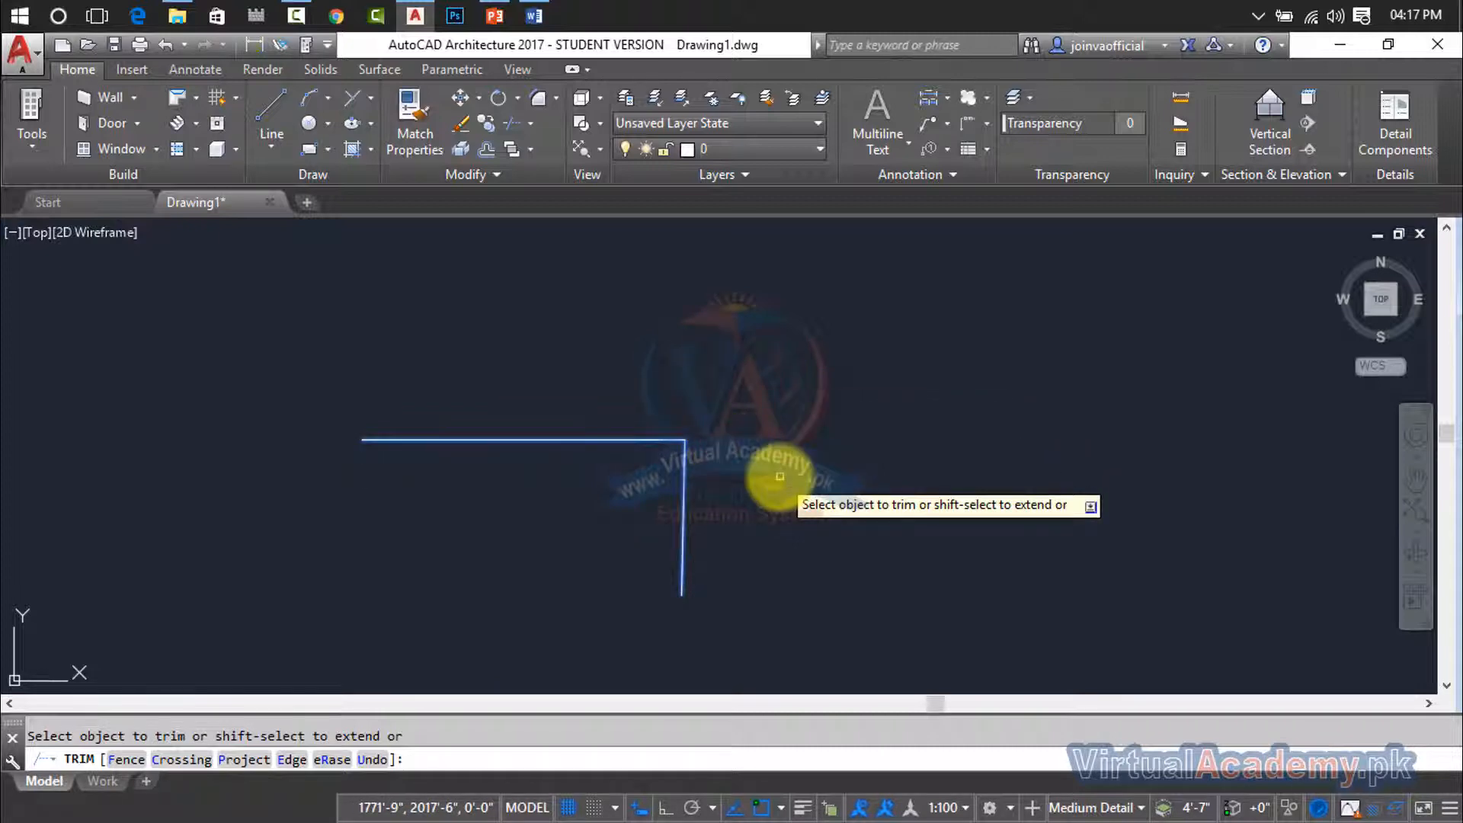
pyautogui.press('Escape')
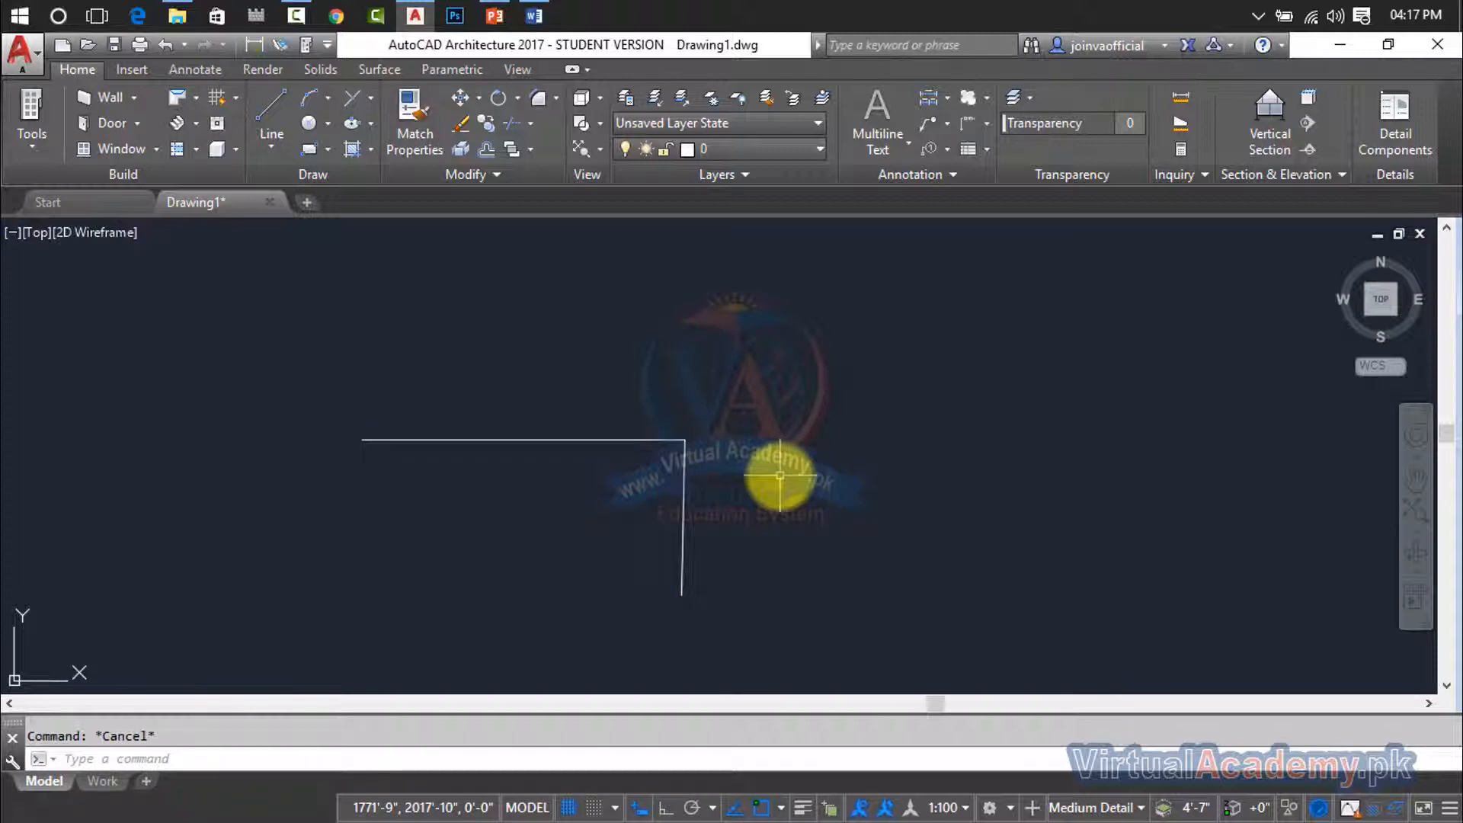
pyautogui.press('Escape')
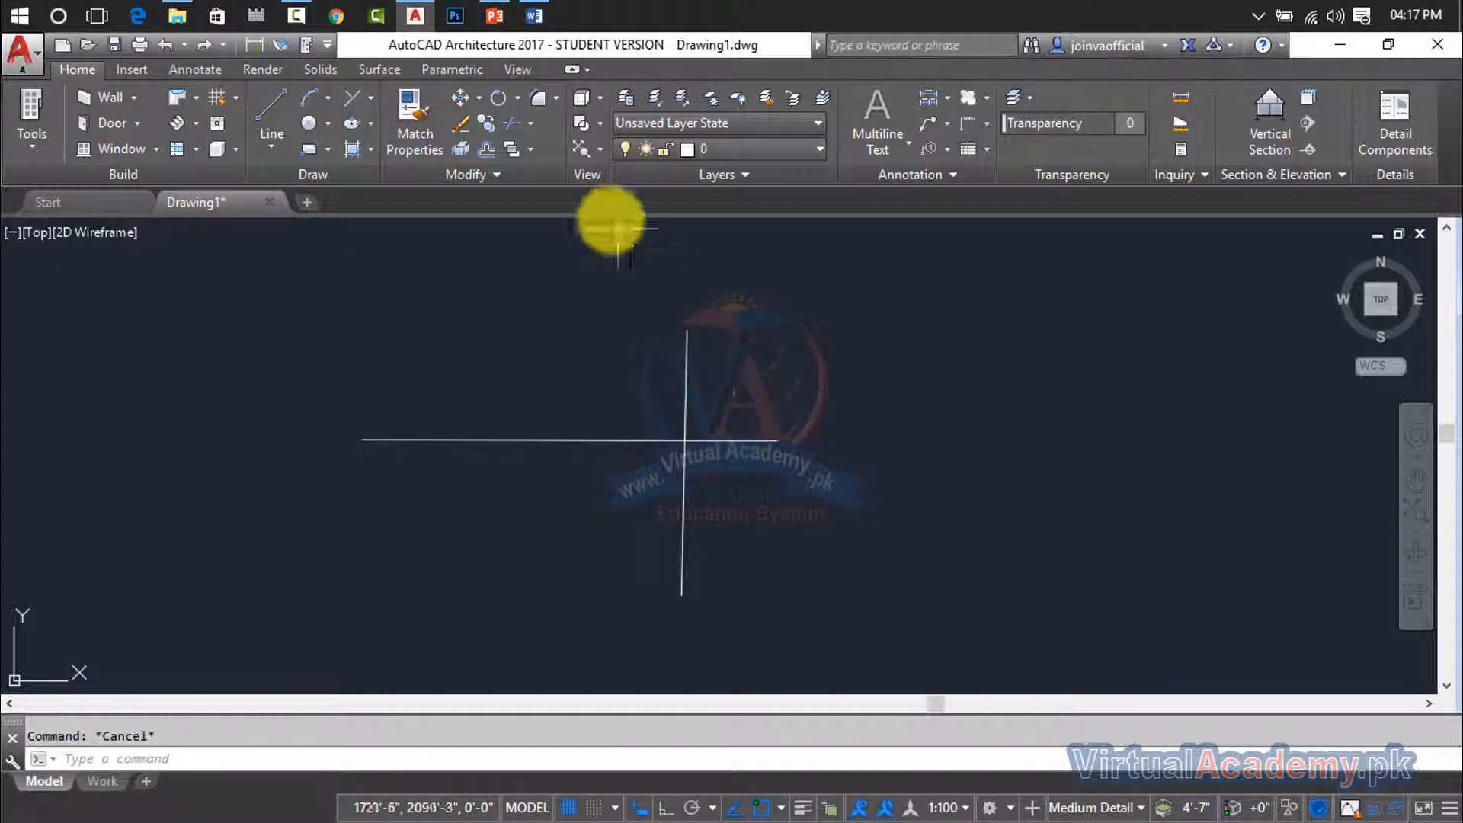
# - Trim the horizontal line's left part with both lines selected by a crossing window as cutting edges, and undo the trim
pyautogui.click(529, 124)
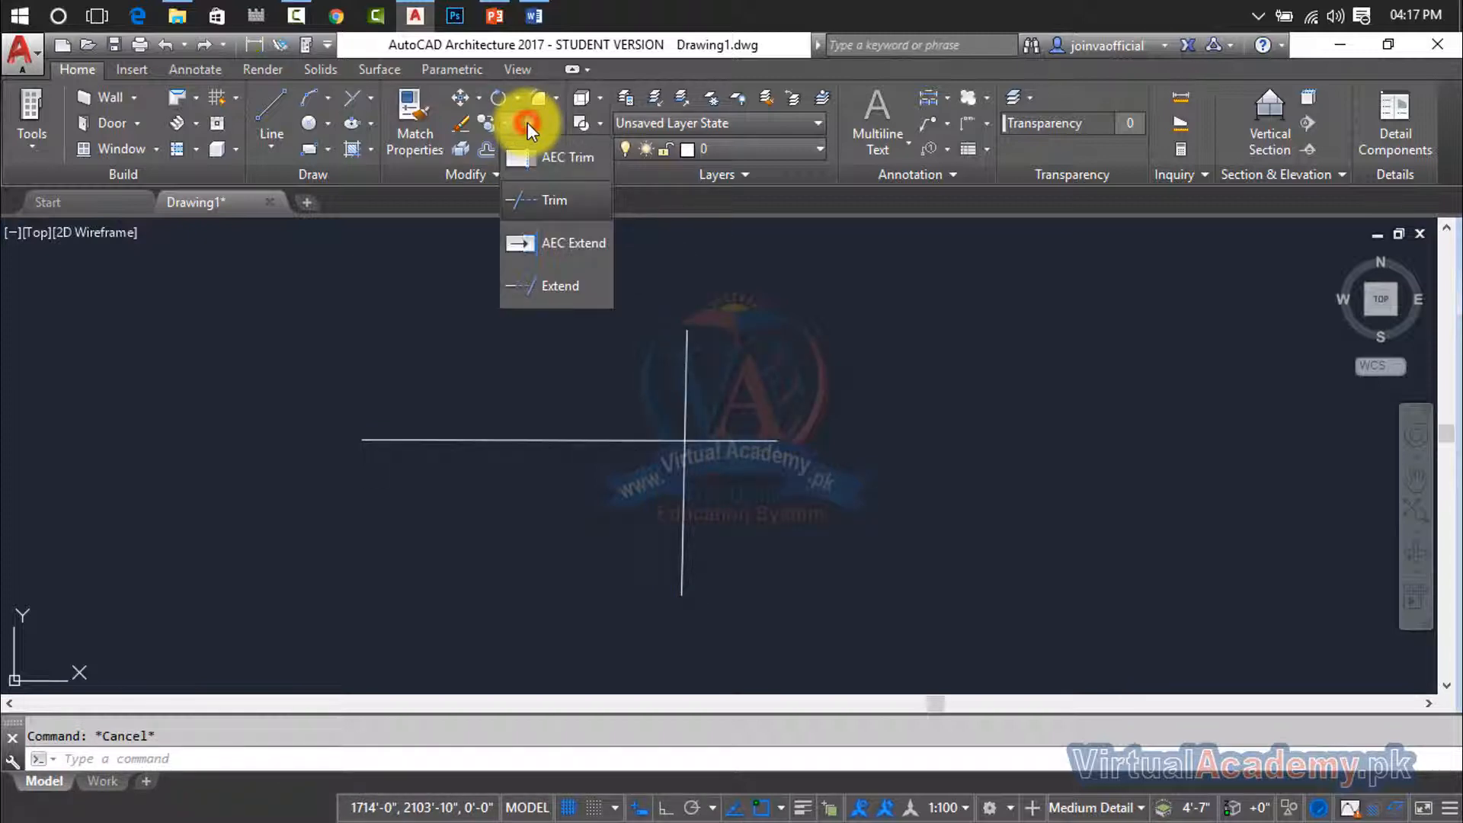
pyautogui.click(544, 204)
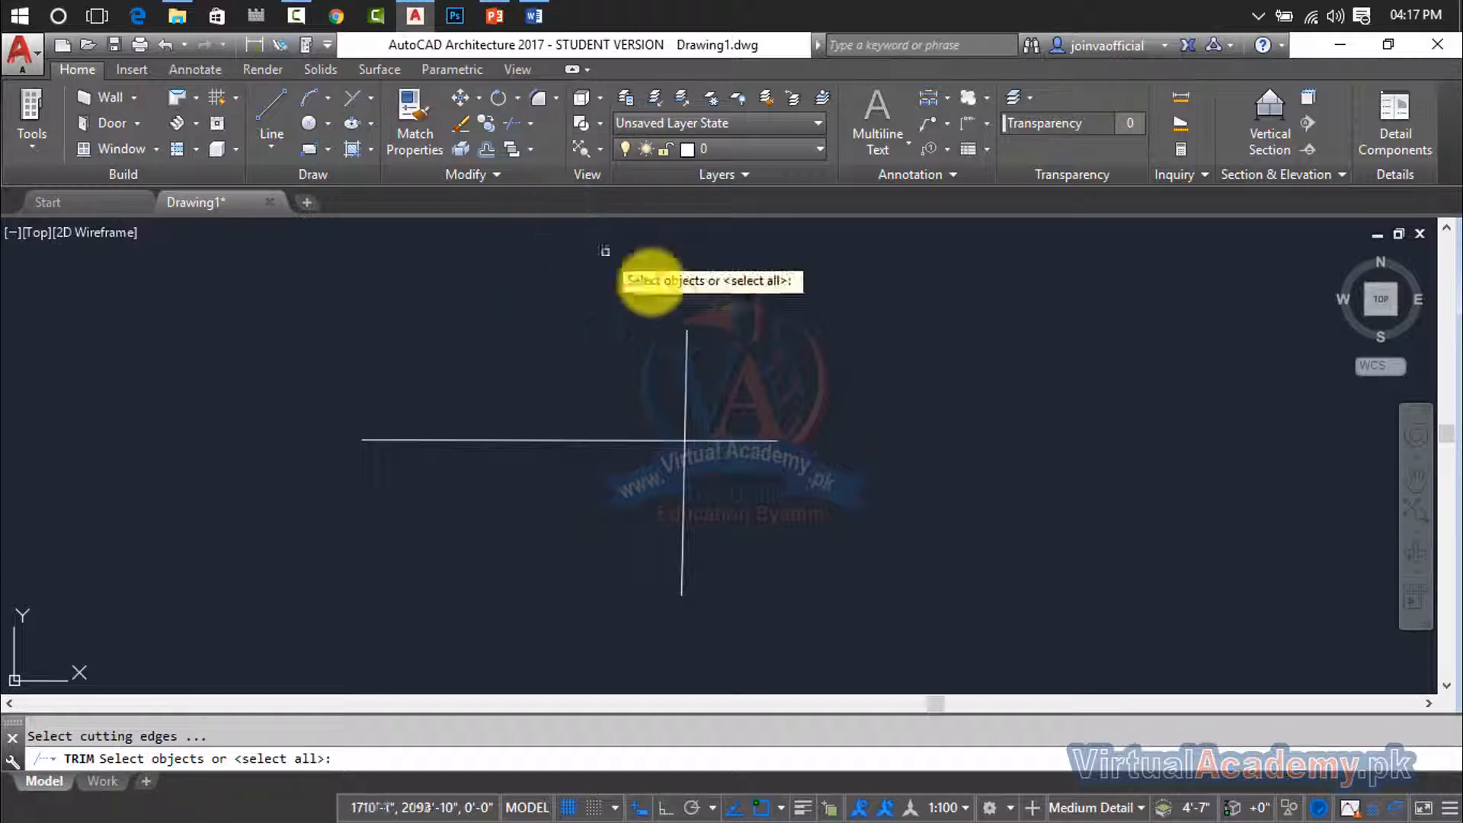
pyautogui.click(922, 282)
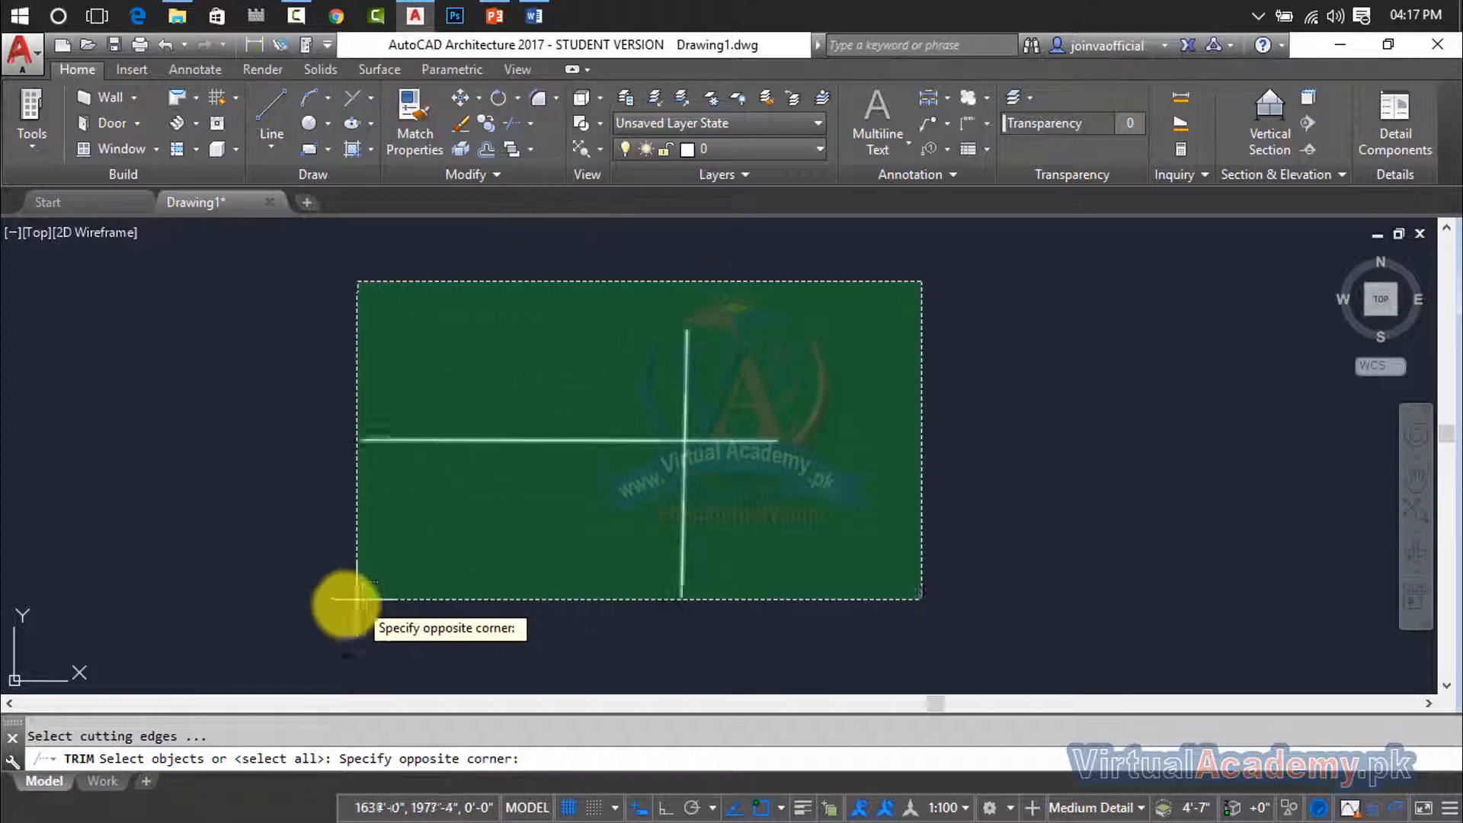
pyautogui.click(292, 647)
pyautogui.press('Return')
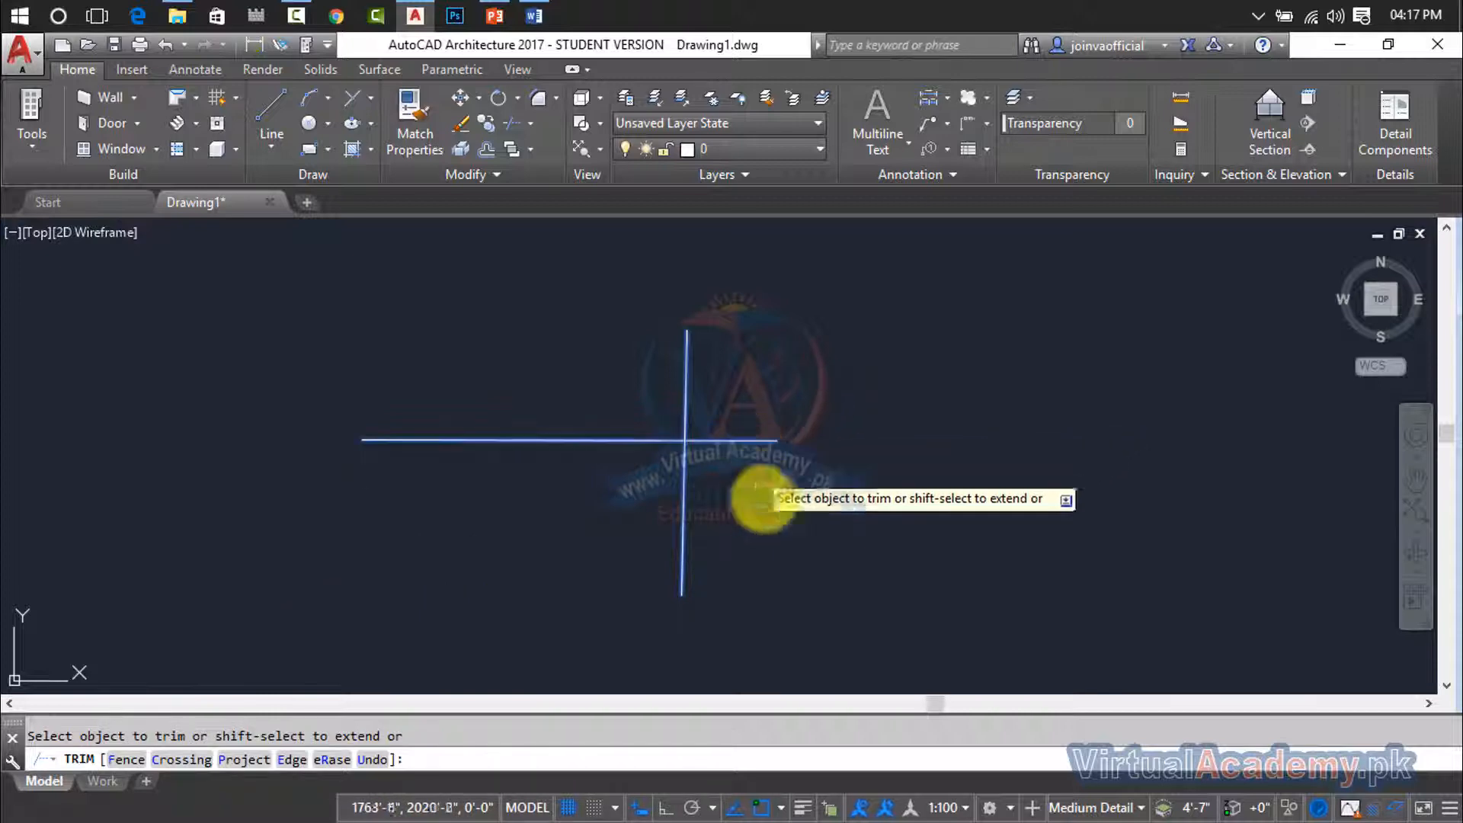
pyautogui.click(514, 439)
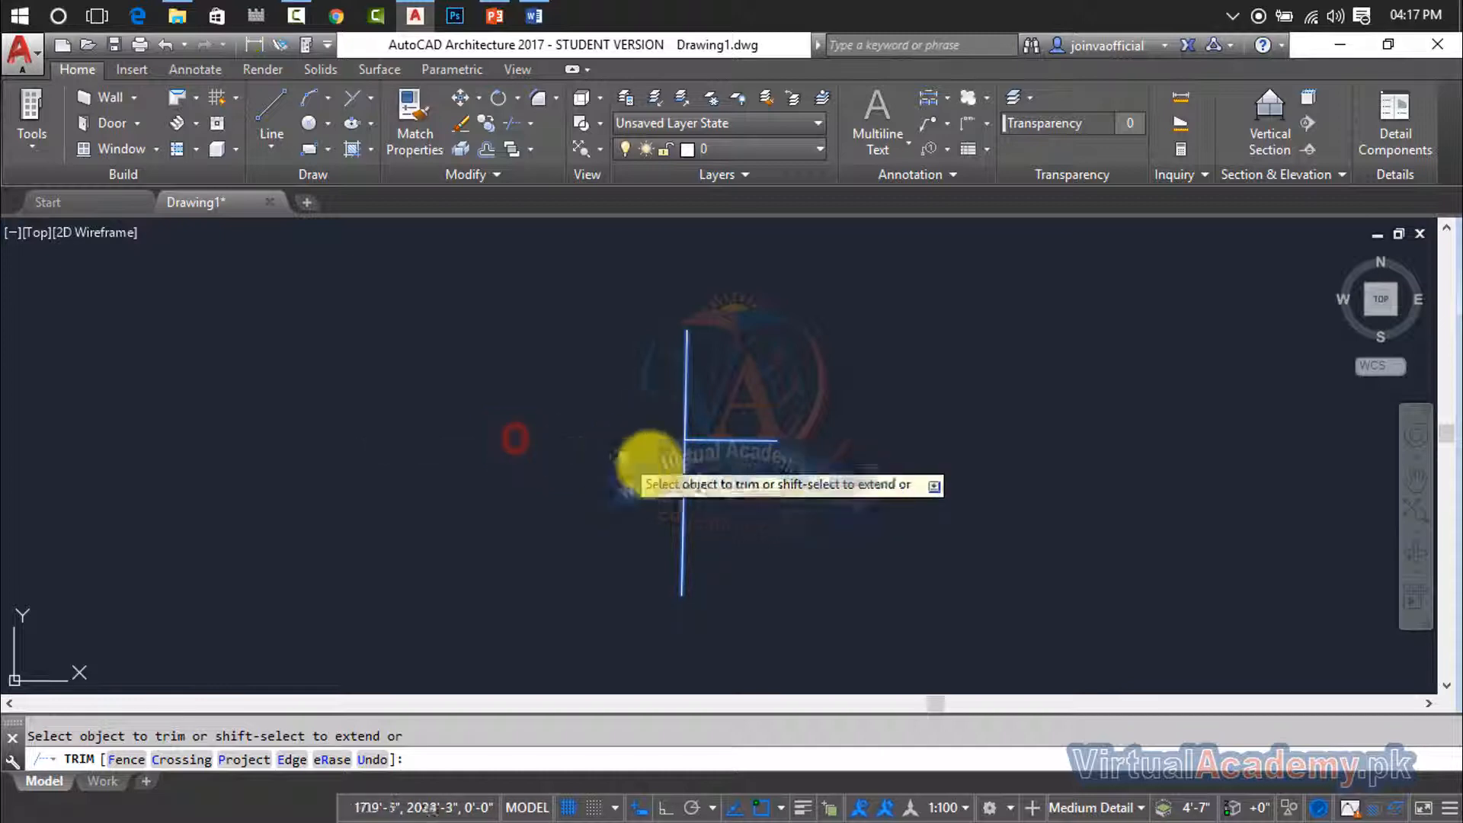
pyautogui.click(680, 496)
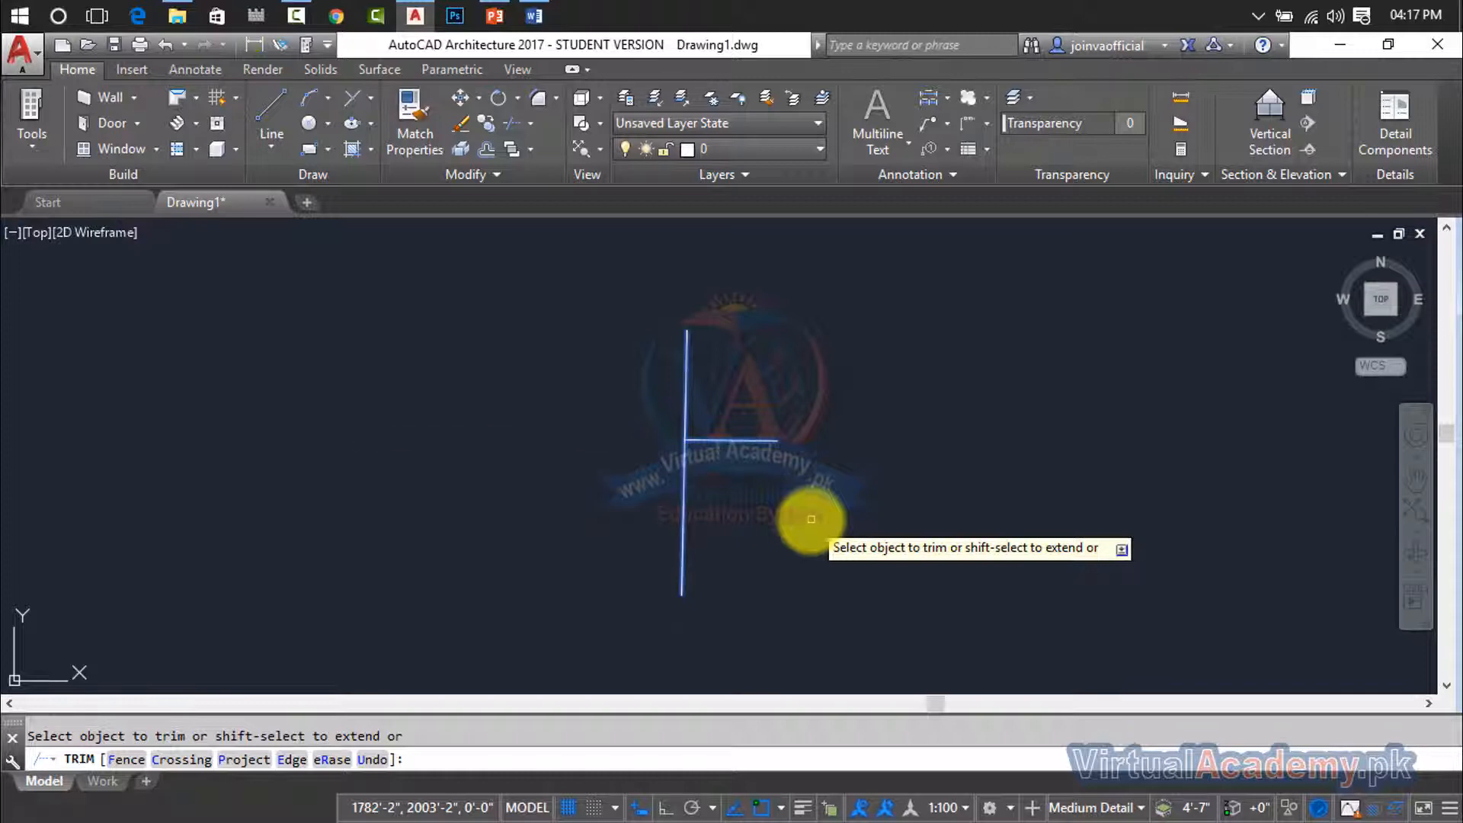
pyautogui.press('Escape')
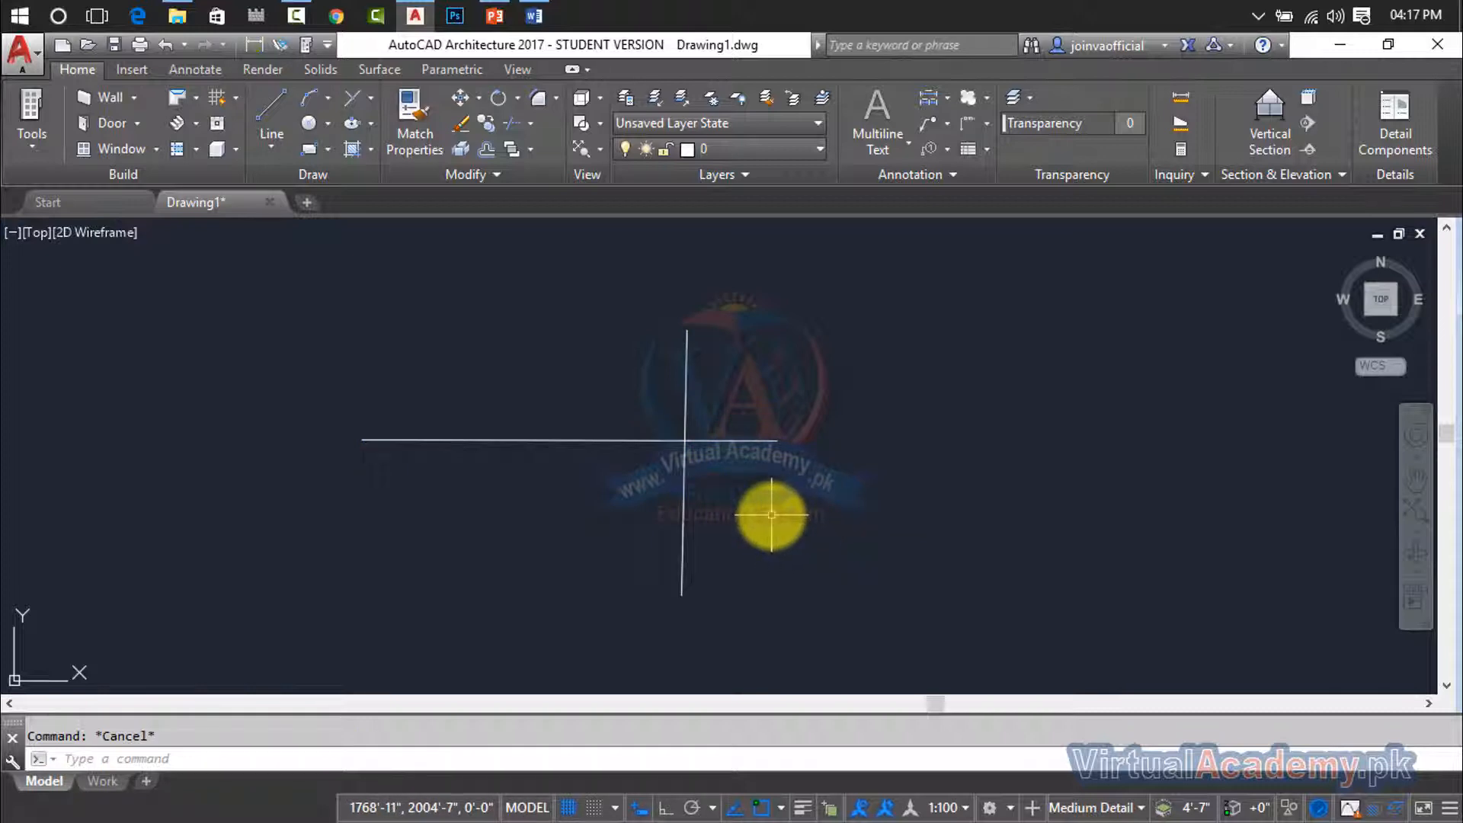
# - Erase both crossing lines
pyautogui.click(926, 299)
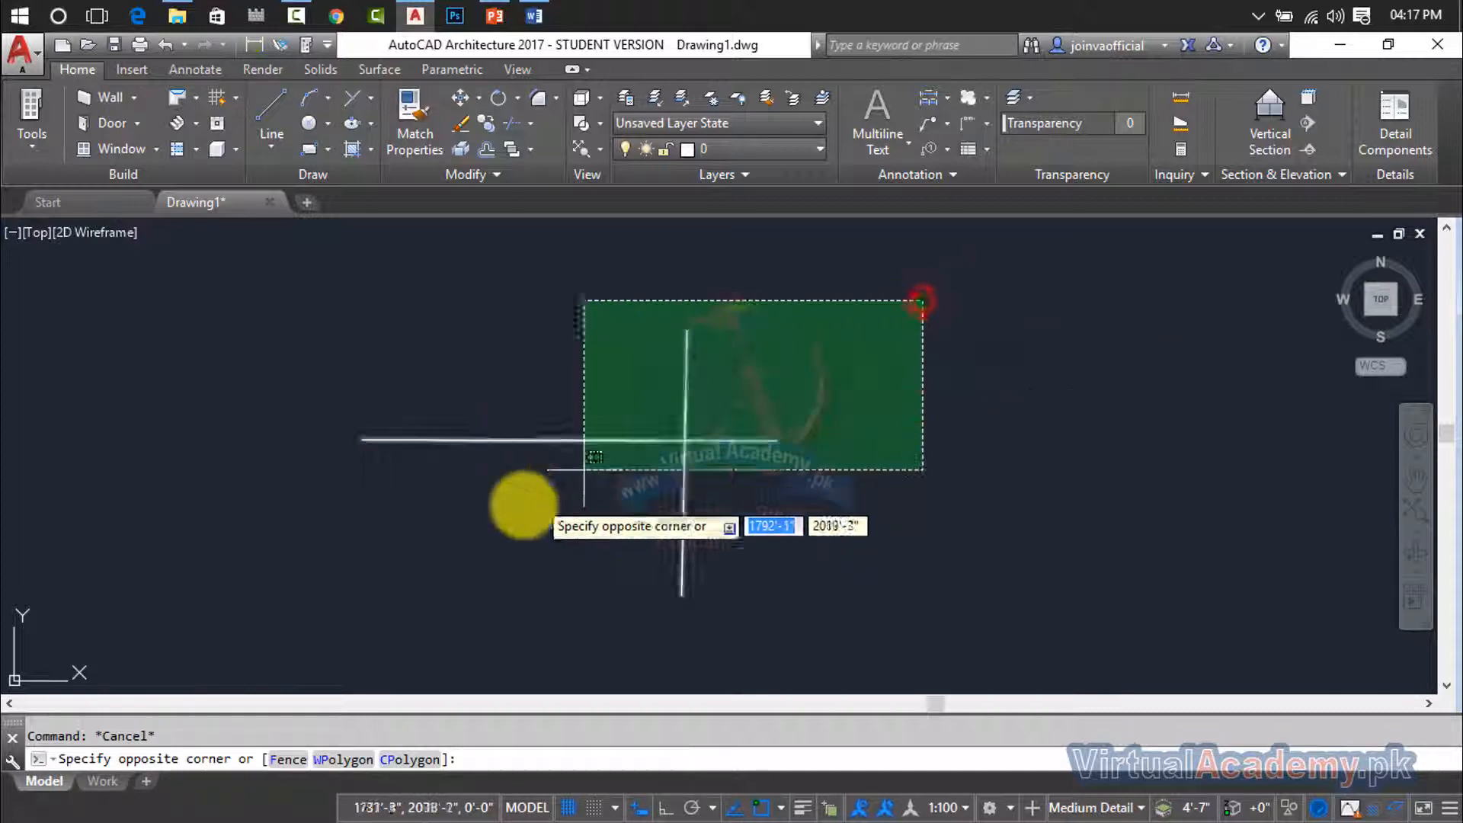
pyautogui.click(328, 598)
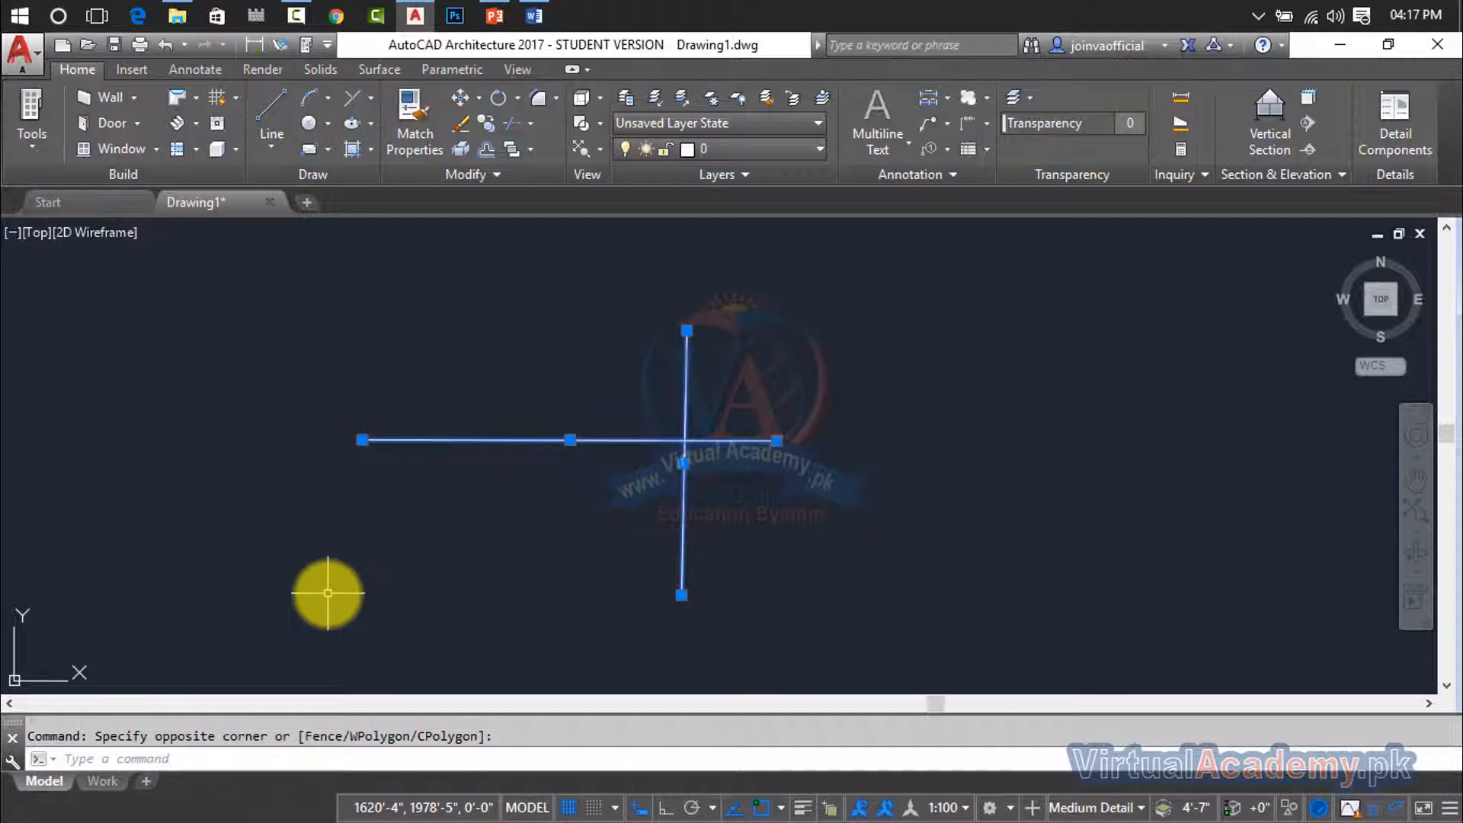
pyautogui.press('Delete')
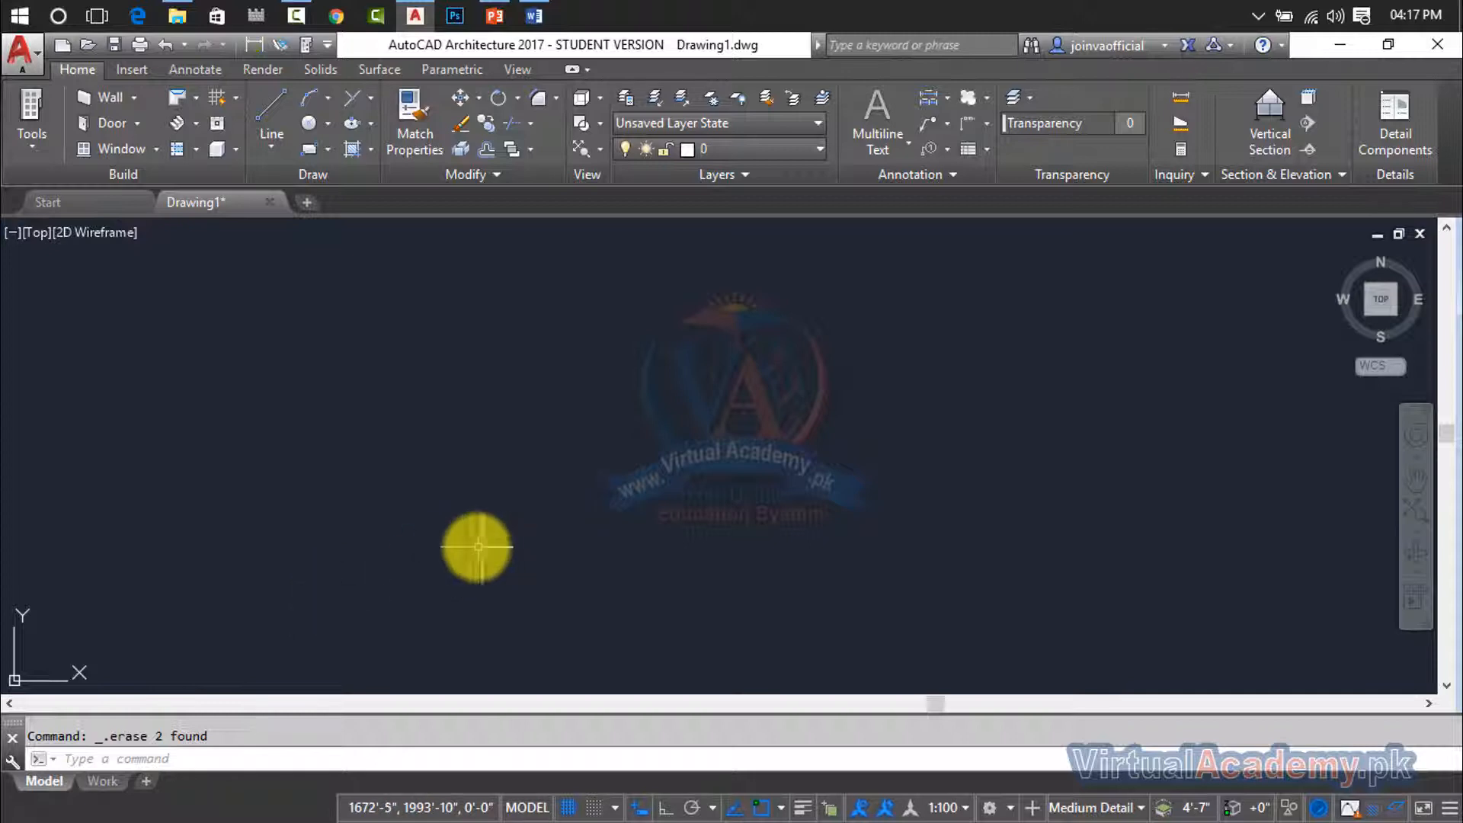
pyautogui.click(533, 126)
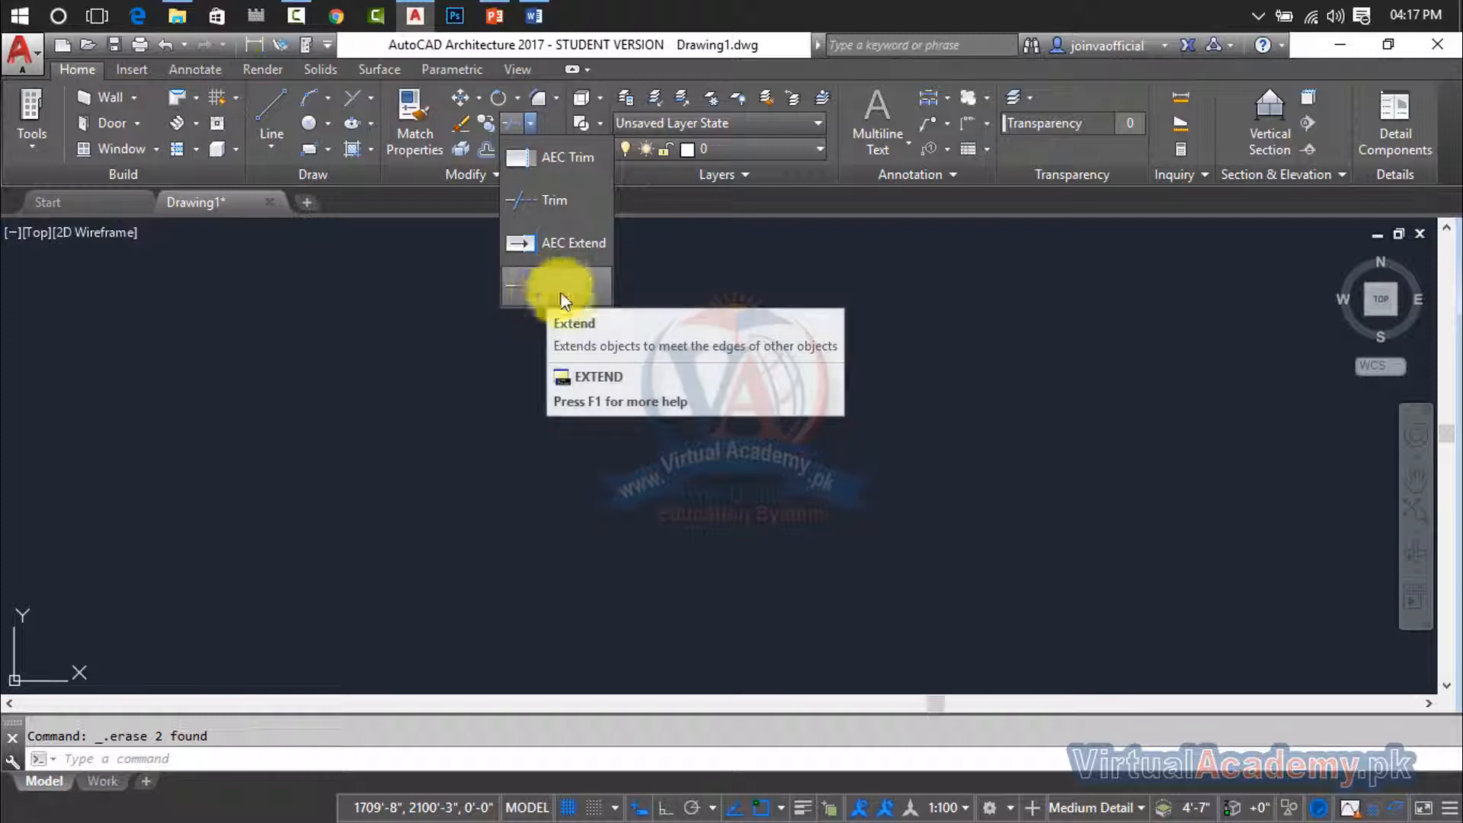
pyautogui.press('Escape')
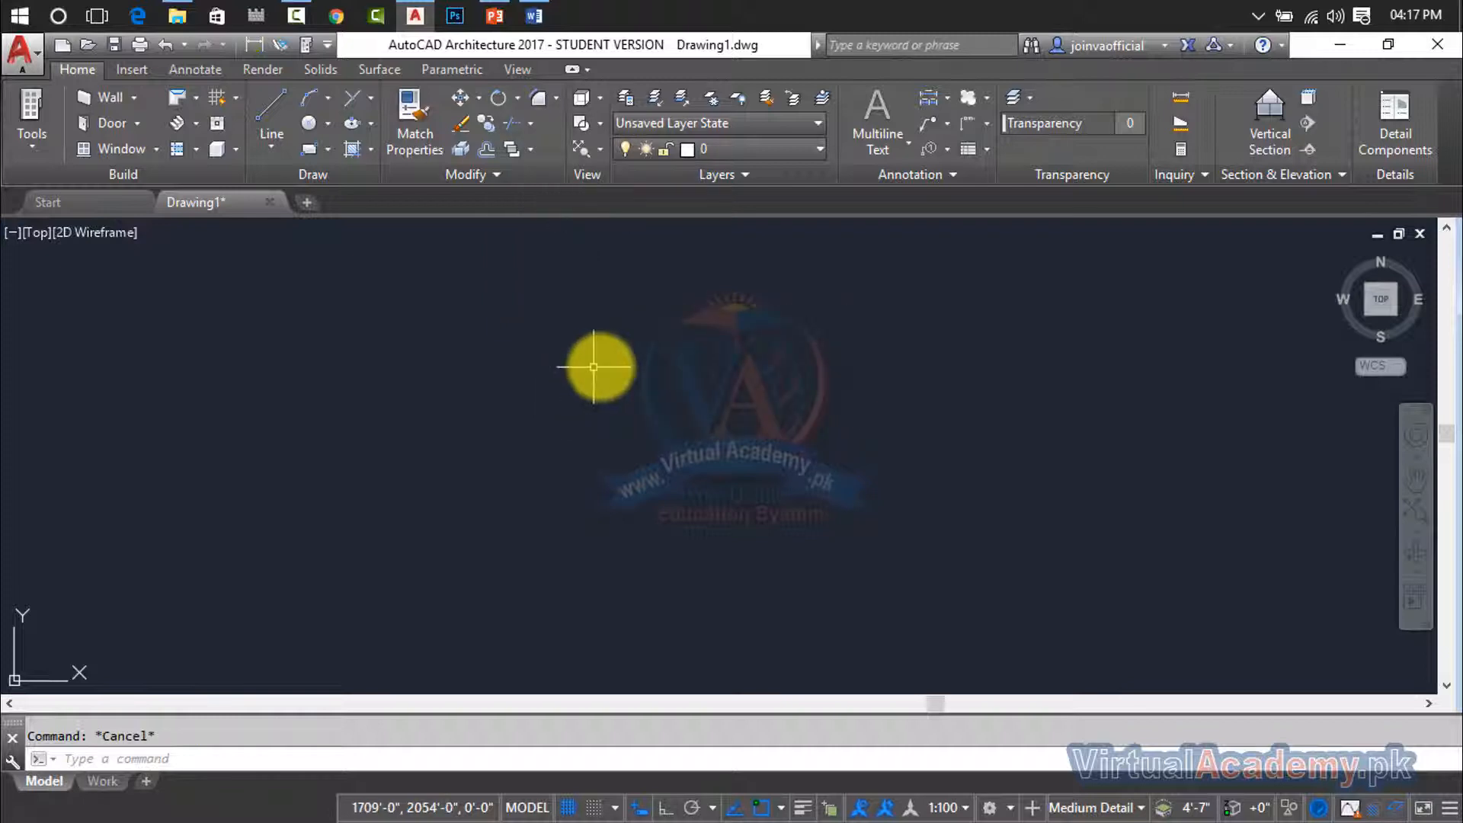
# - Turn Ortho on and draw two parallel vertical lines, the first about 118' long and the second to its right about 126' long
pyautogui.write('l')
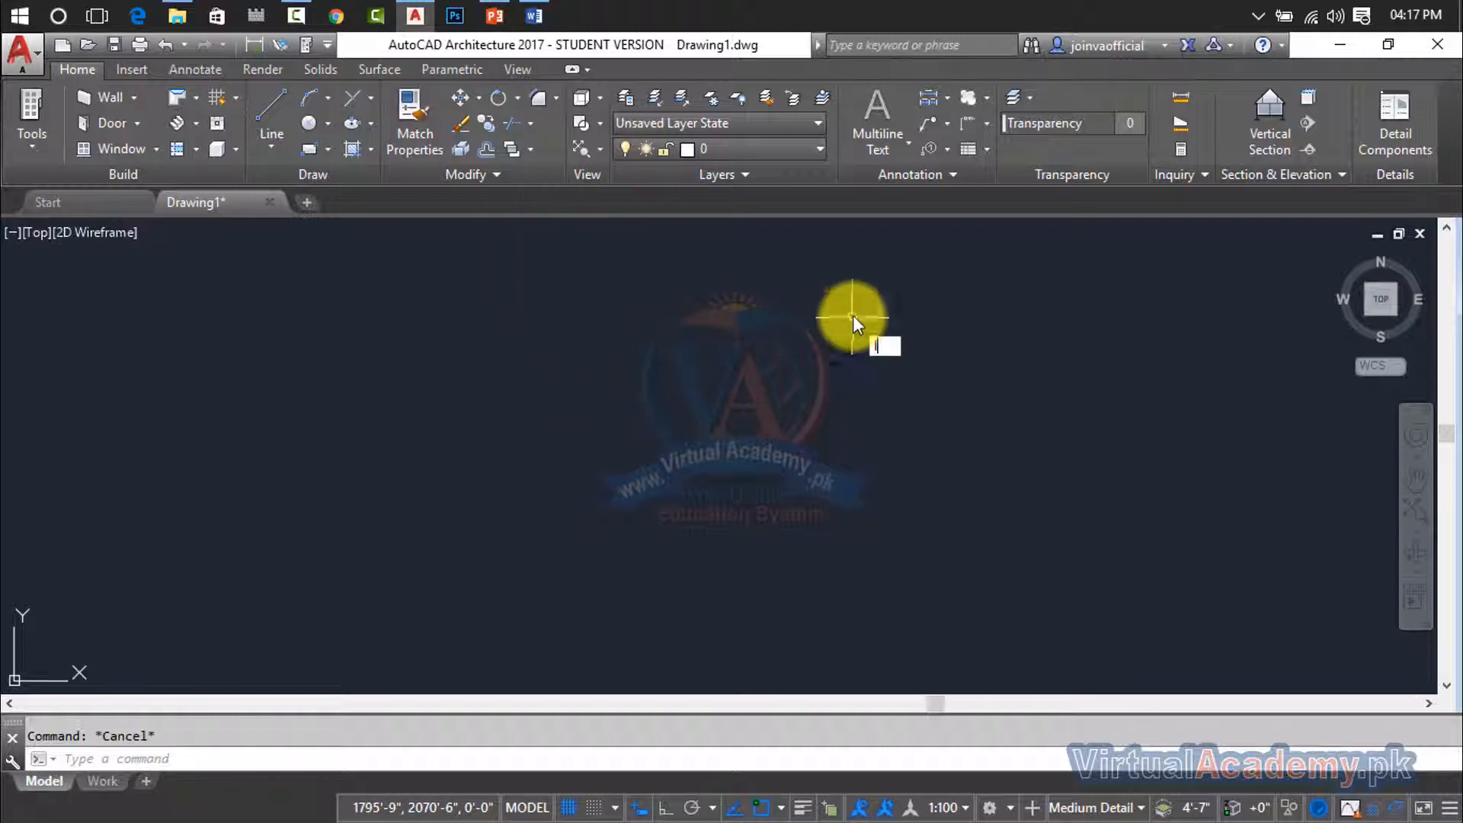
pyautogui.press('Return')
pyautogui.click(842, 269)
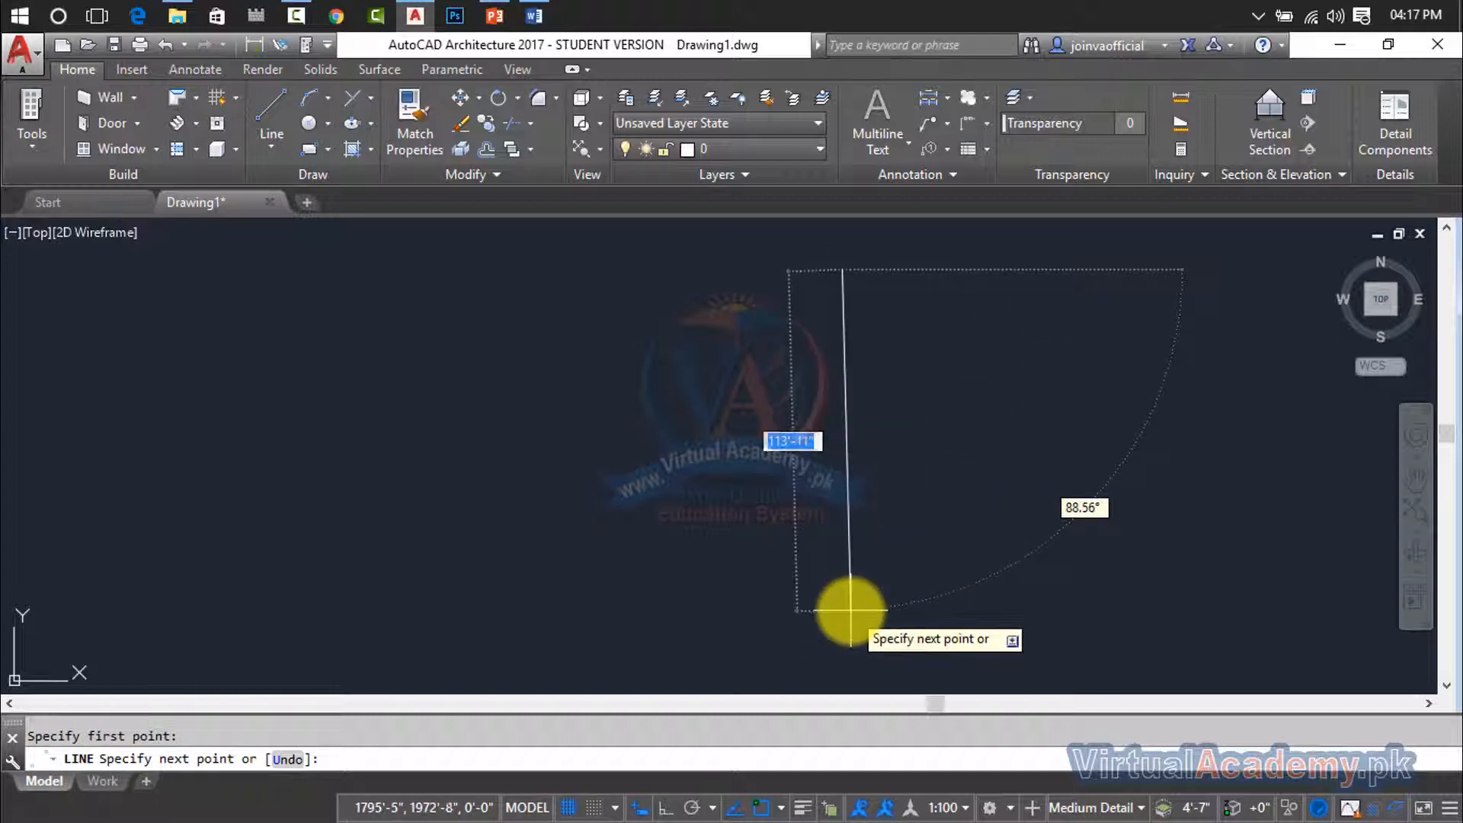
pyautogui.press('F8')
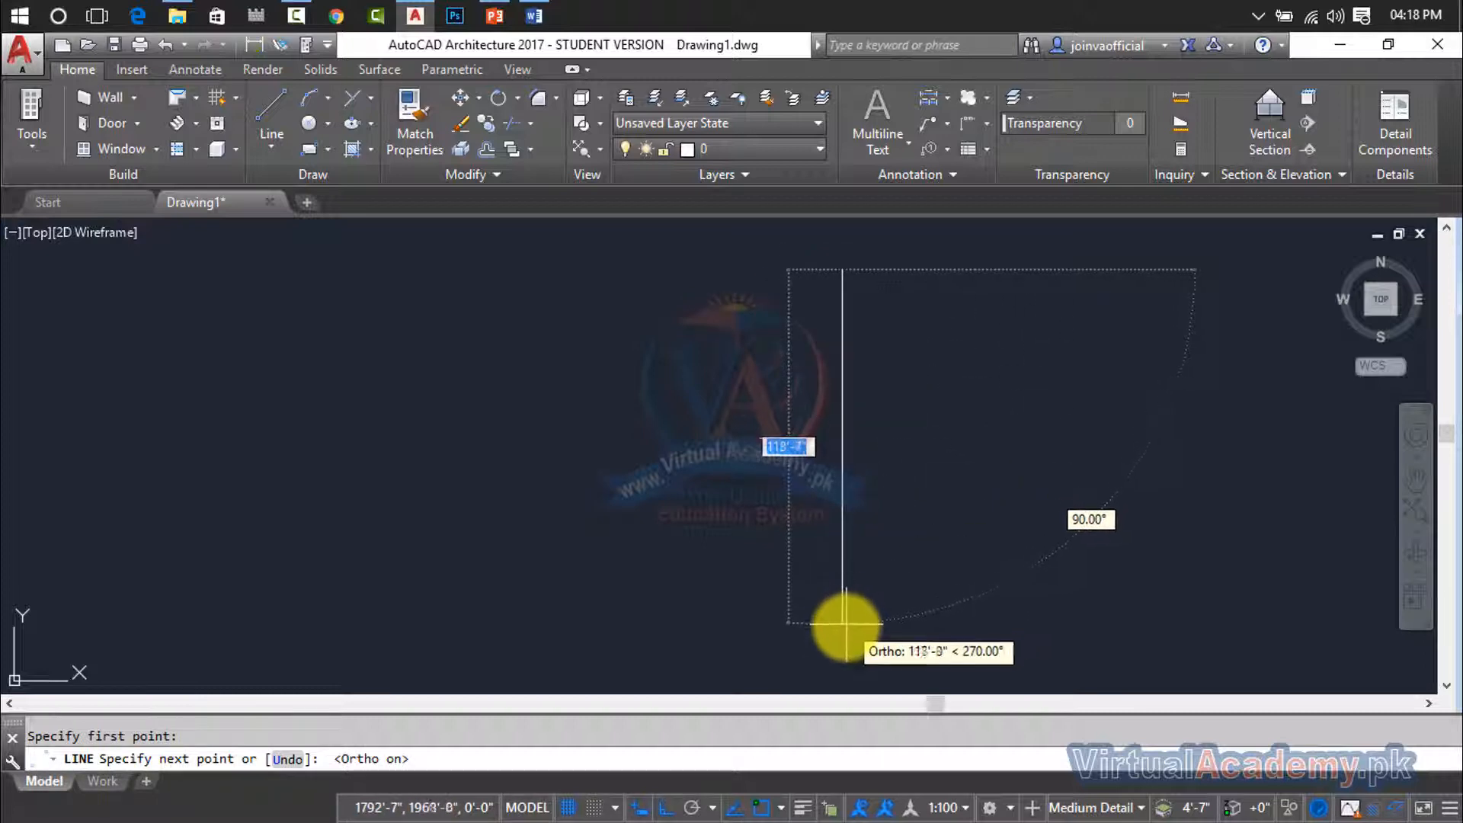
pyautogui.click(867, 593)
pyautogui.press('Return')
pyautogui.press('Return')
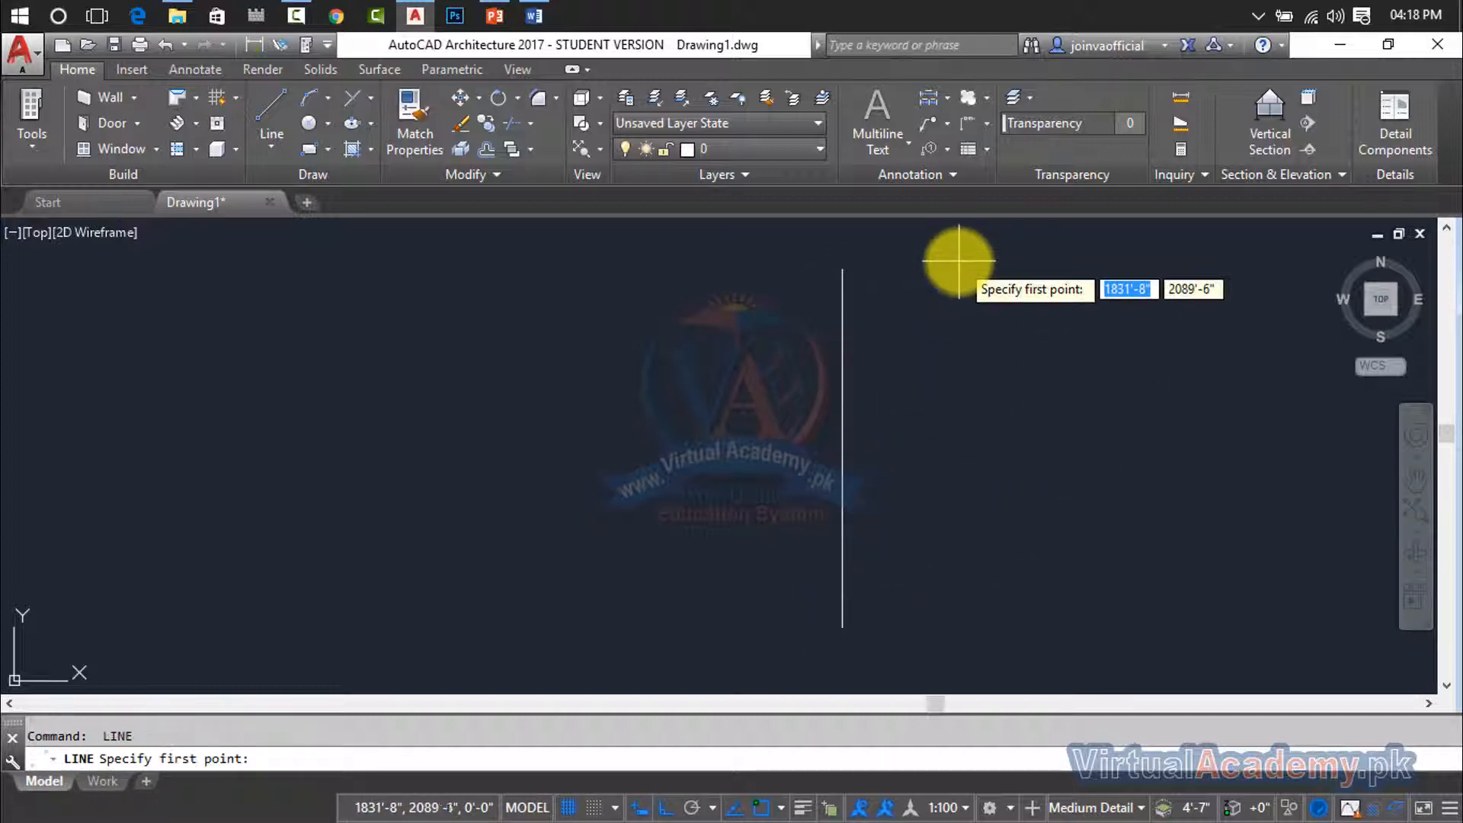
pyautogui.click(958, 261)
pyautogui.click(953, 638)
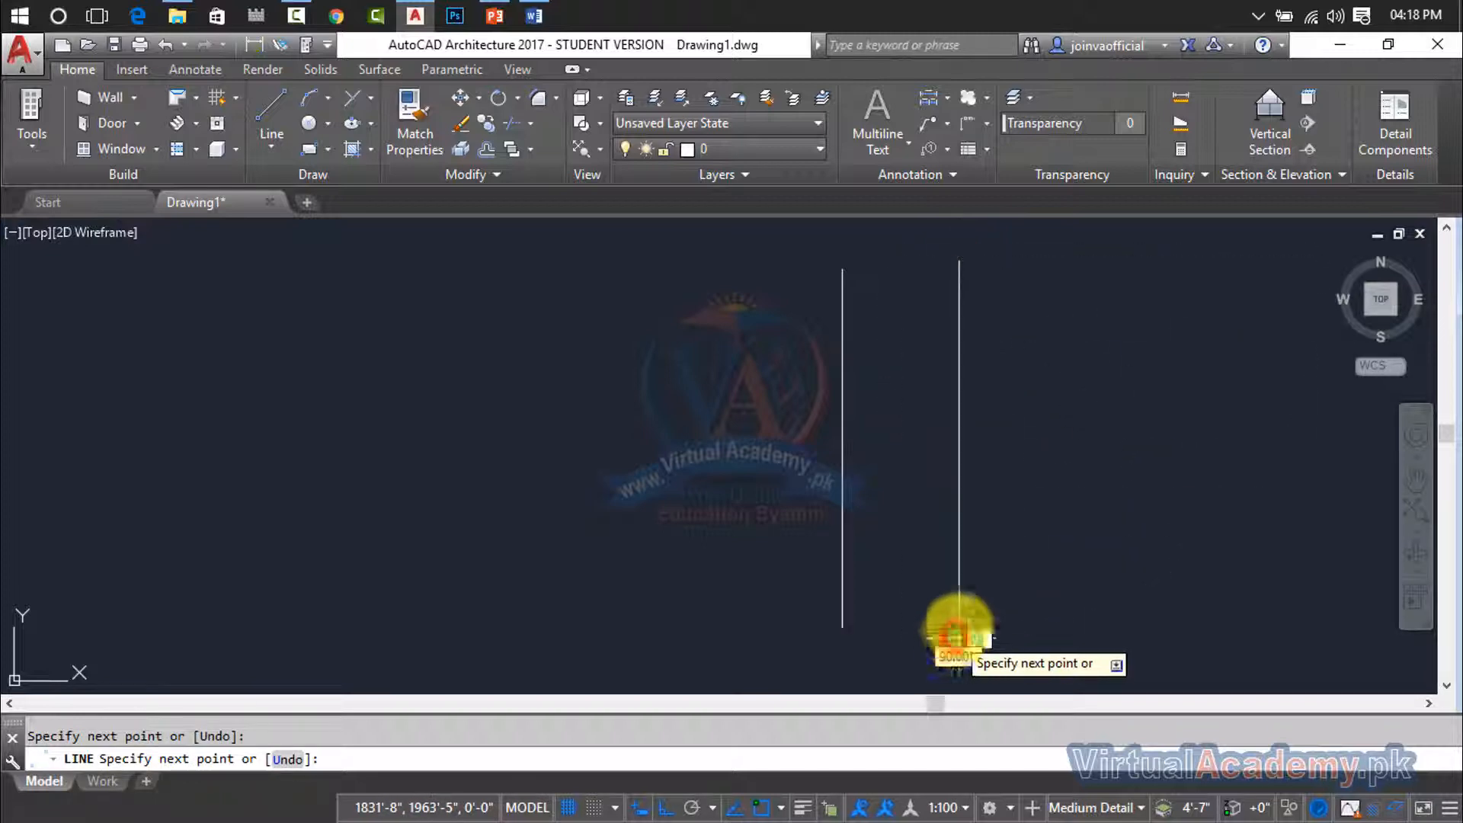
pyautogui.press('Return')
pyautogui.click(1101, 260)
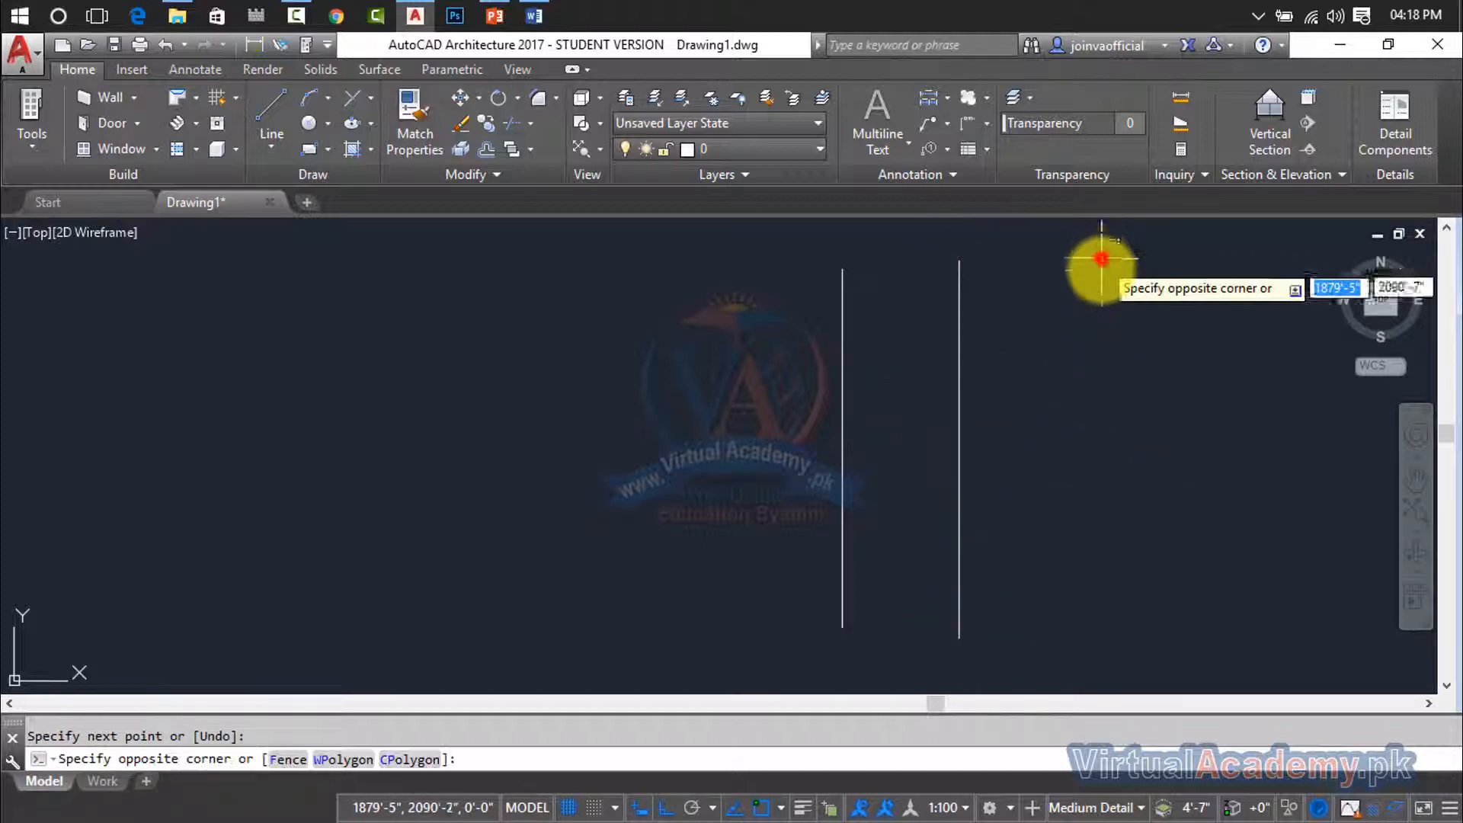
pyautogui.click(1101, 467)
pyautogui.press('Escape')
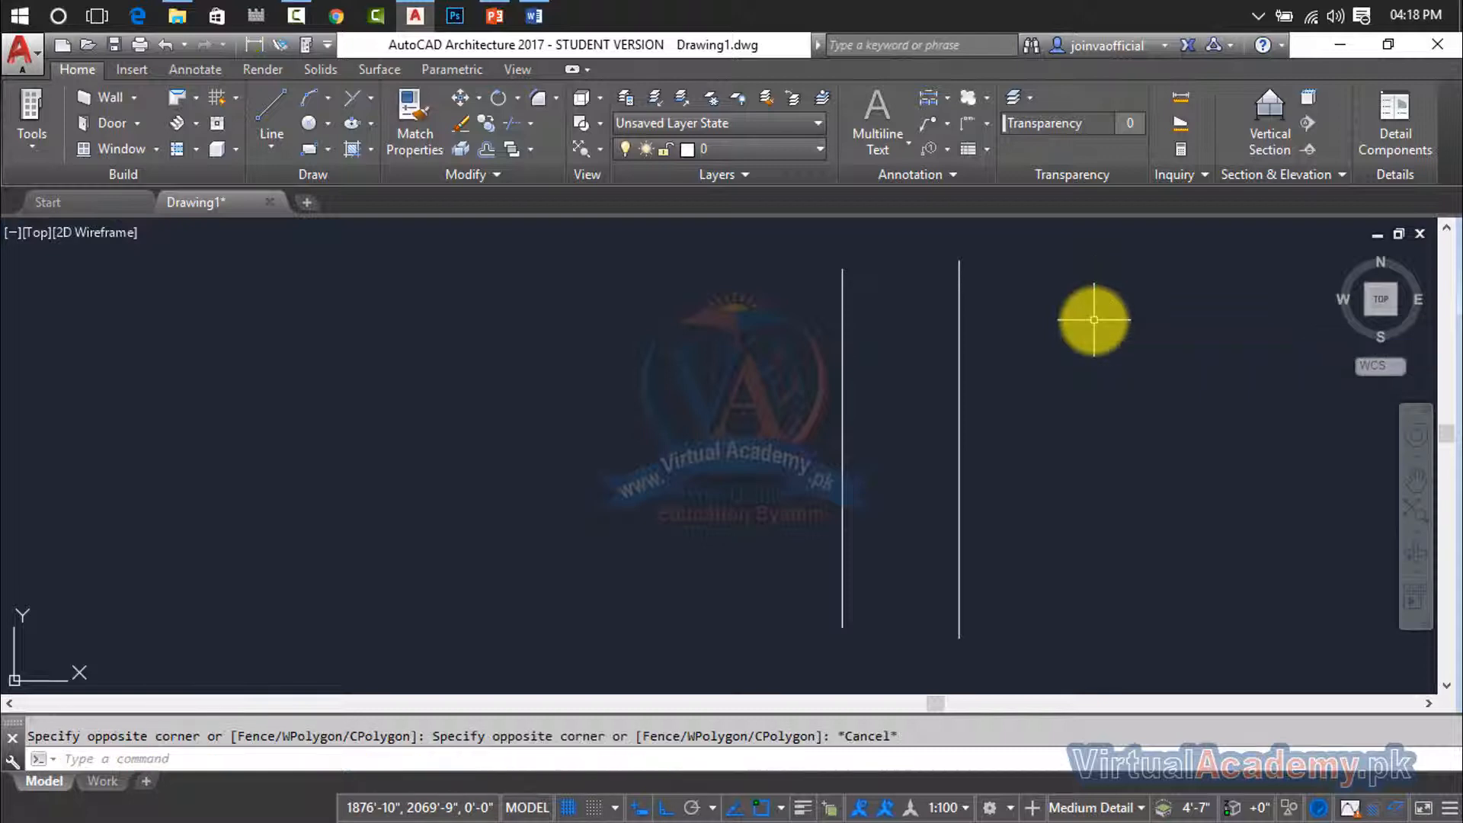
# - Draw a third vertical line to the right of the other two, reaching slightly lower than them
pyautogui.press('Return')
pyautogui.click(1095, 269)
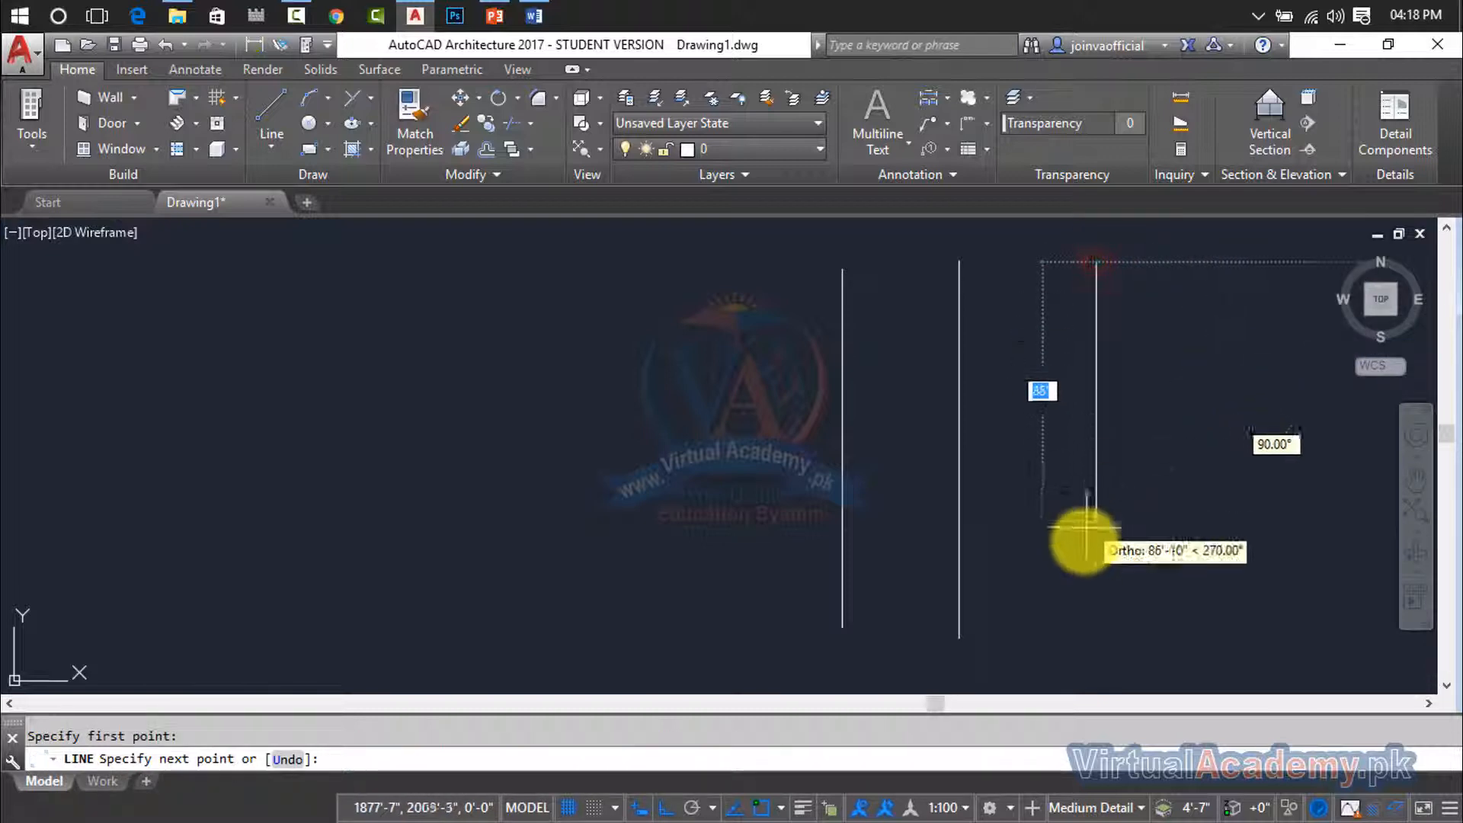
pyautogui.click(1084, 646)
pyautogui.press('Escape')
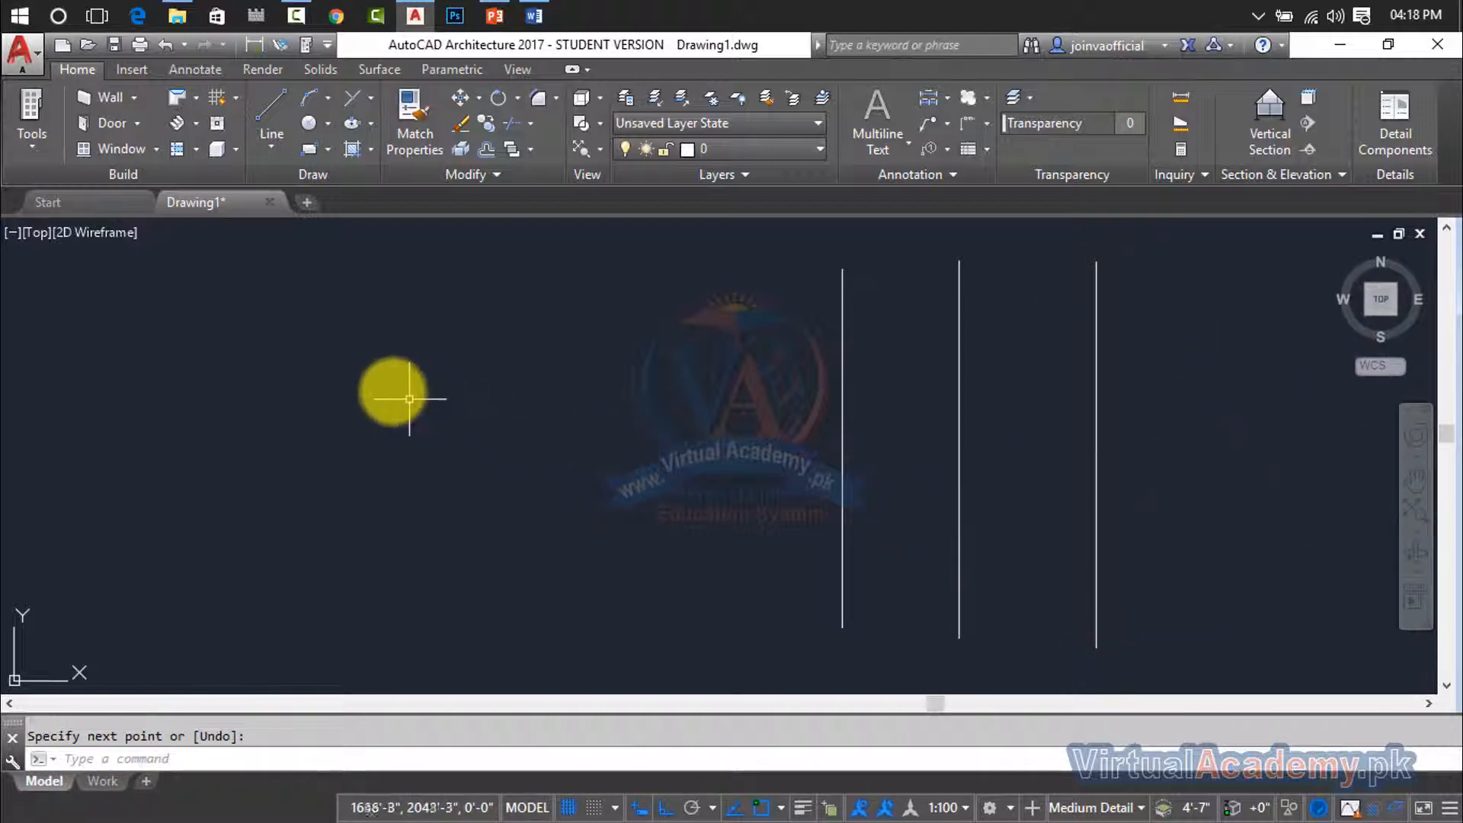
pyautogui.click(358, 372)
pyautogui.press('Return')
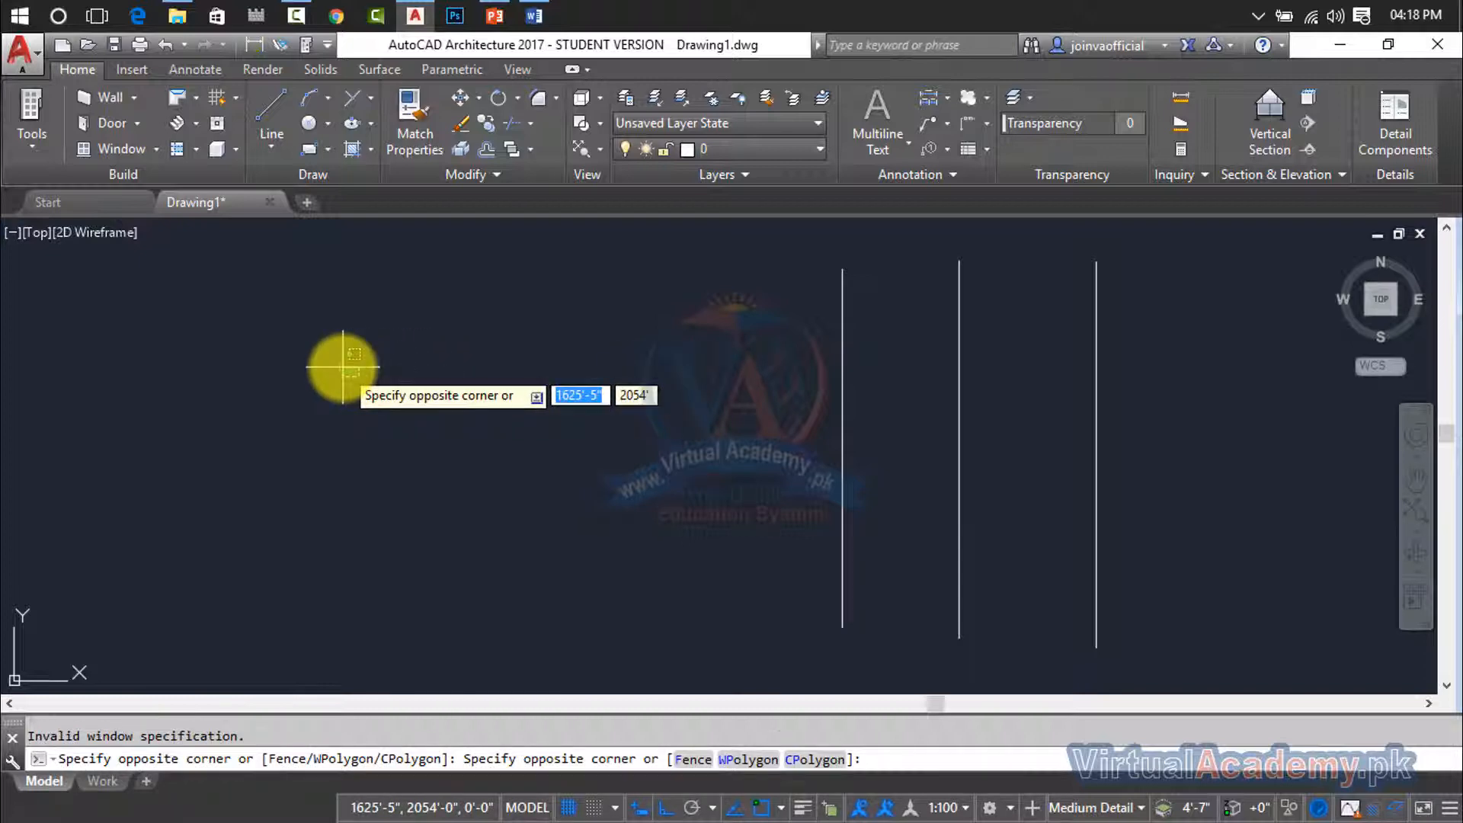
pyautogui.press('Escape')
# - Draw a horizontal line left of the vertical lines, ending short of the nearest one at their upper part
pyautogui.press('l')
pyautogui.press('Return')
pyautogui.click(343, 364)
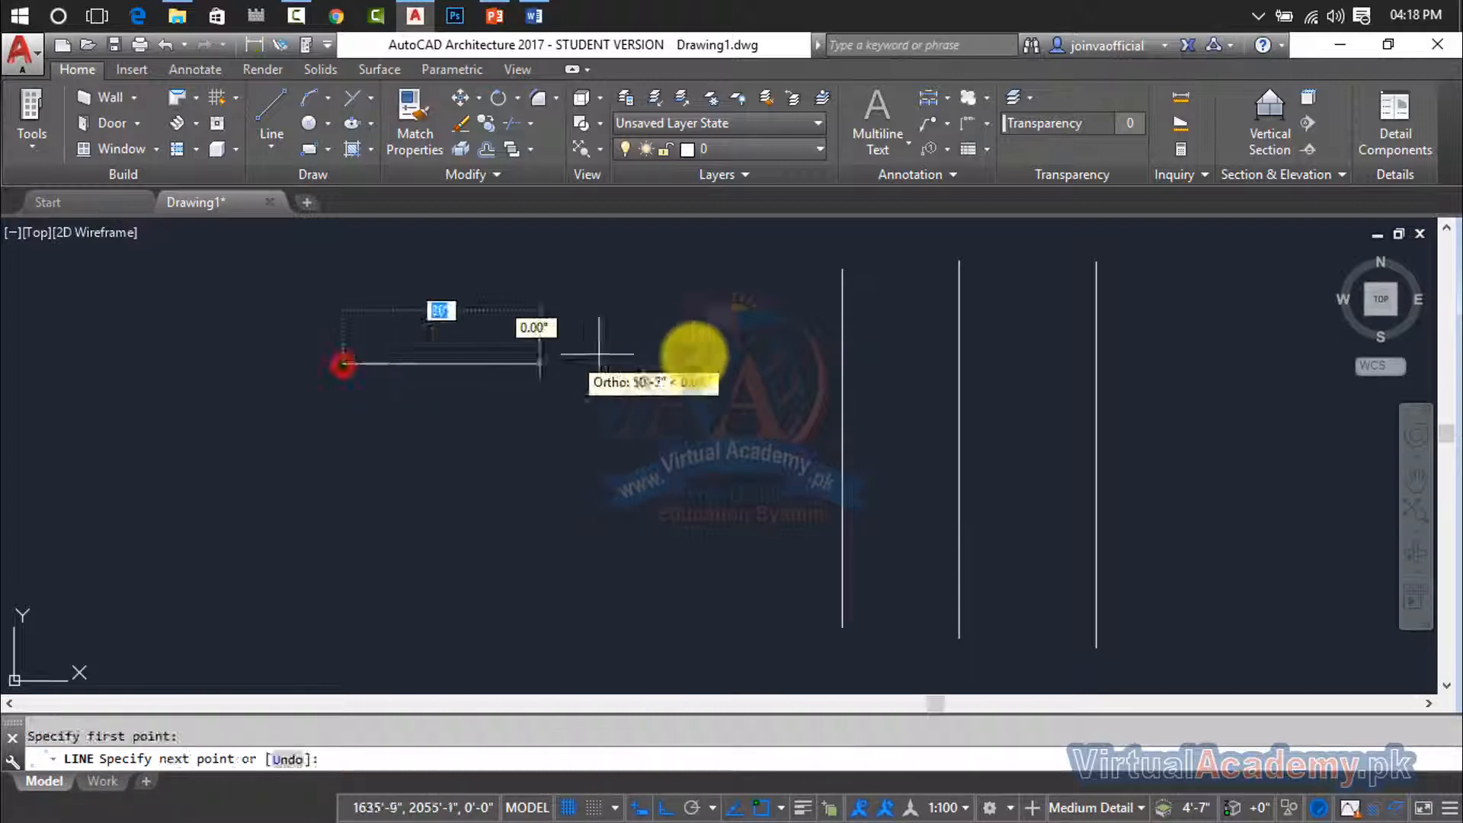
pyautogui.click(615, 355)
pyautogui.press('Return')
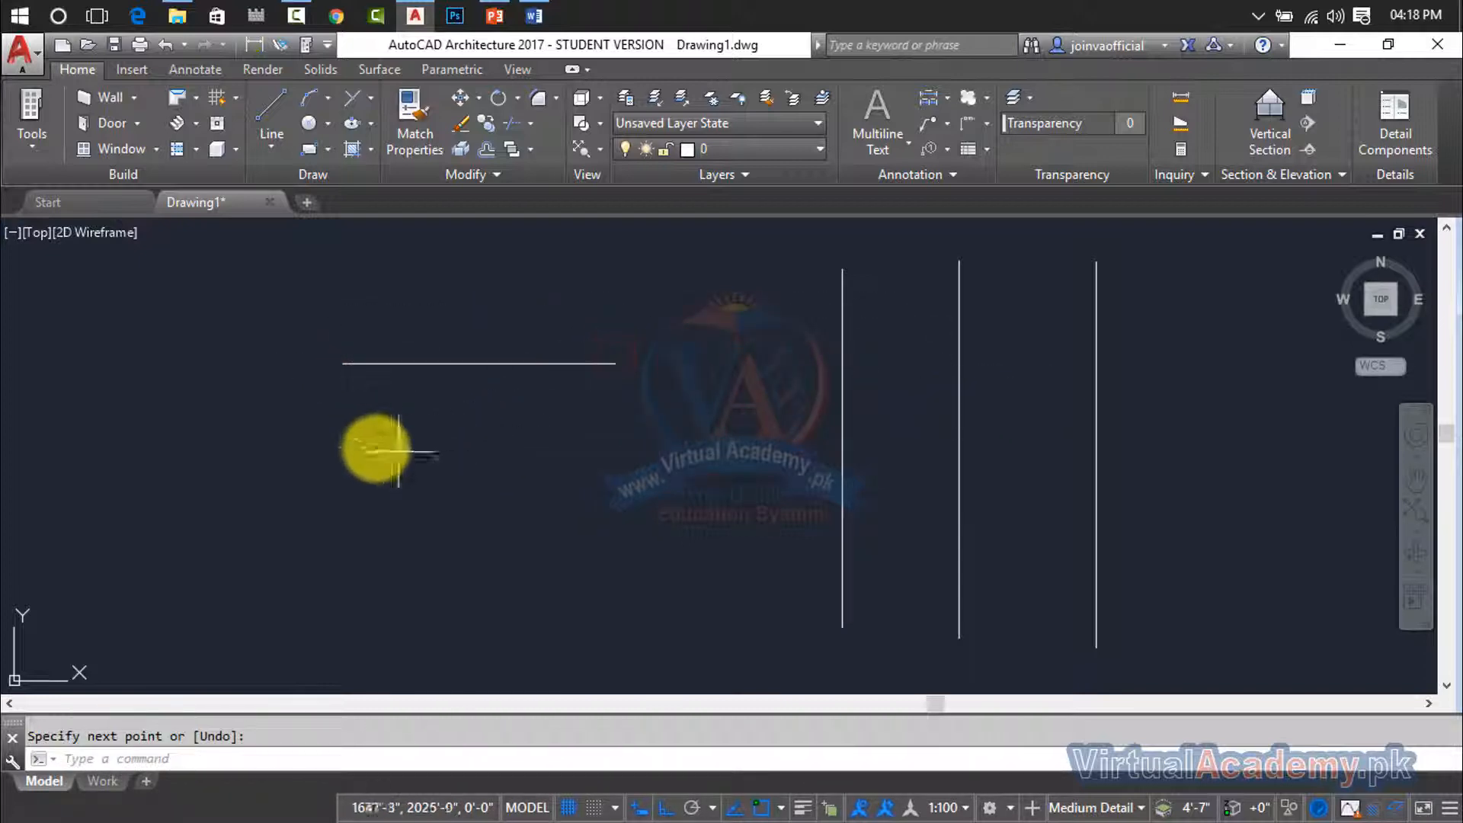
# - Draw two more horizontal lines below the first, each ending a little closer to the nearest vertical line
pyautogui.press('Return')
pyautogui.click(350, 450)
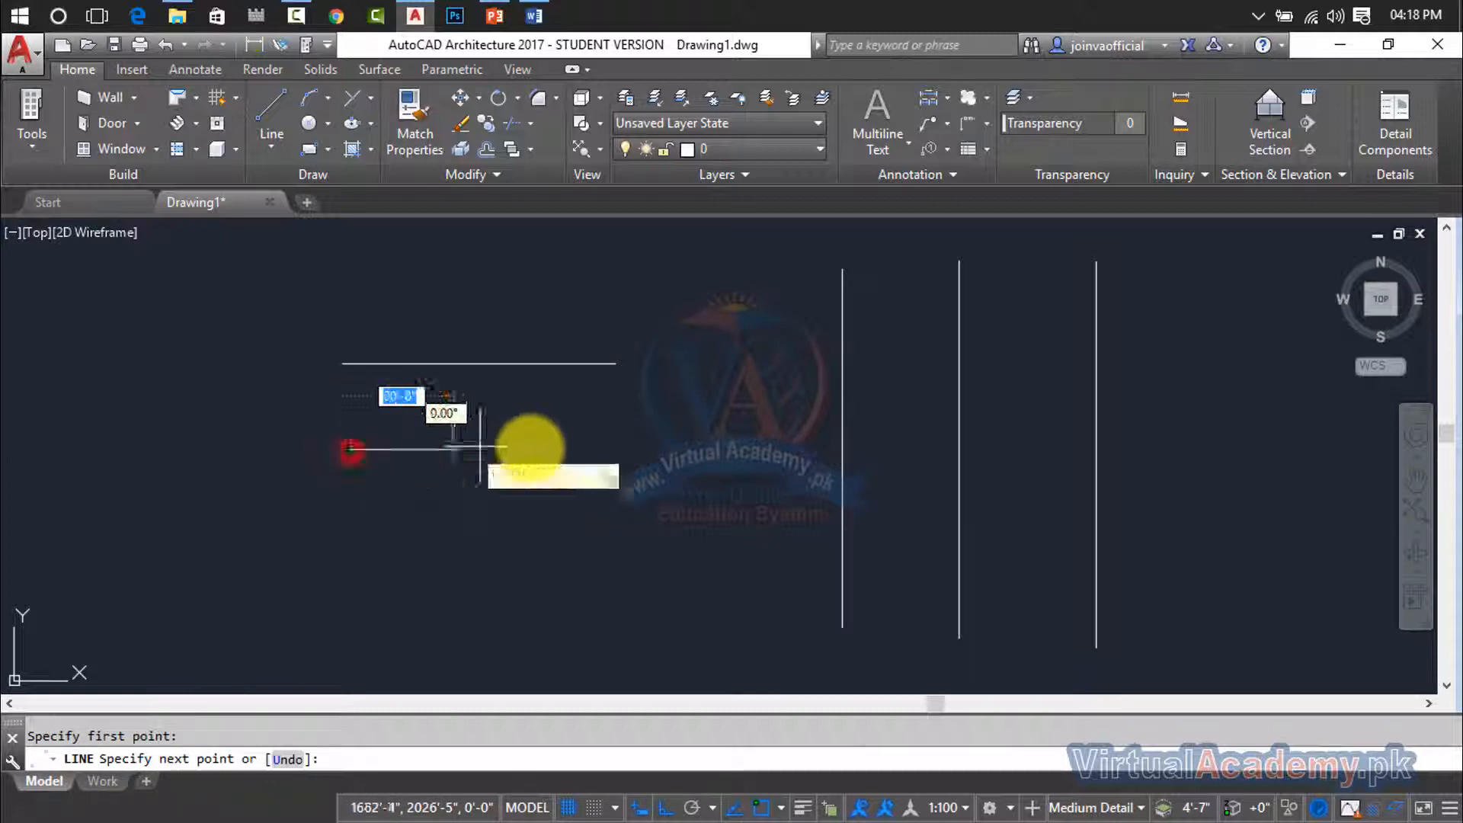
pyautogui.click(644, 449)
pyautogui.press('Return')
pyautogui.press('Return')
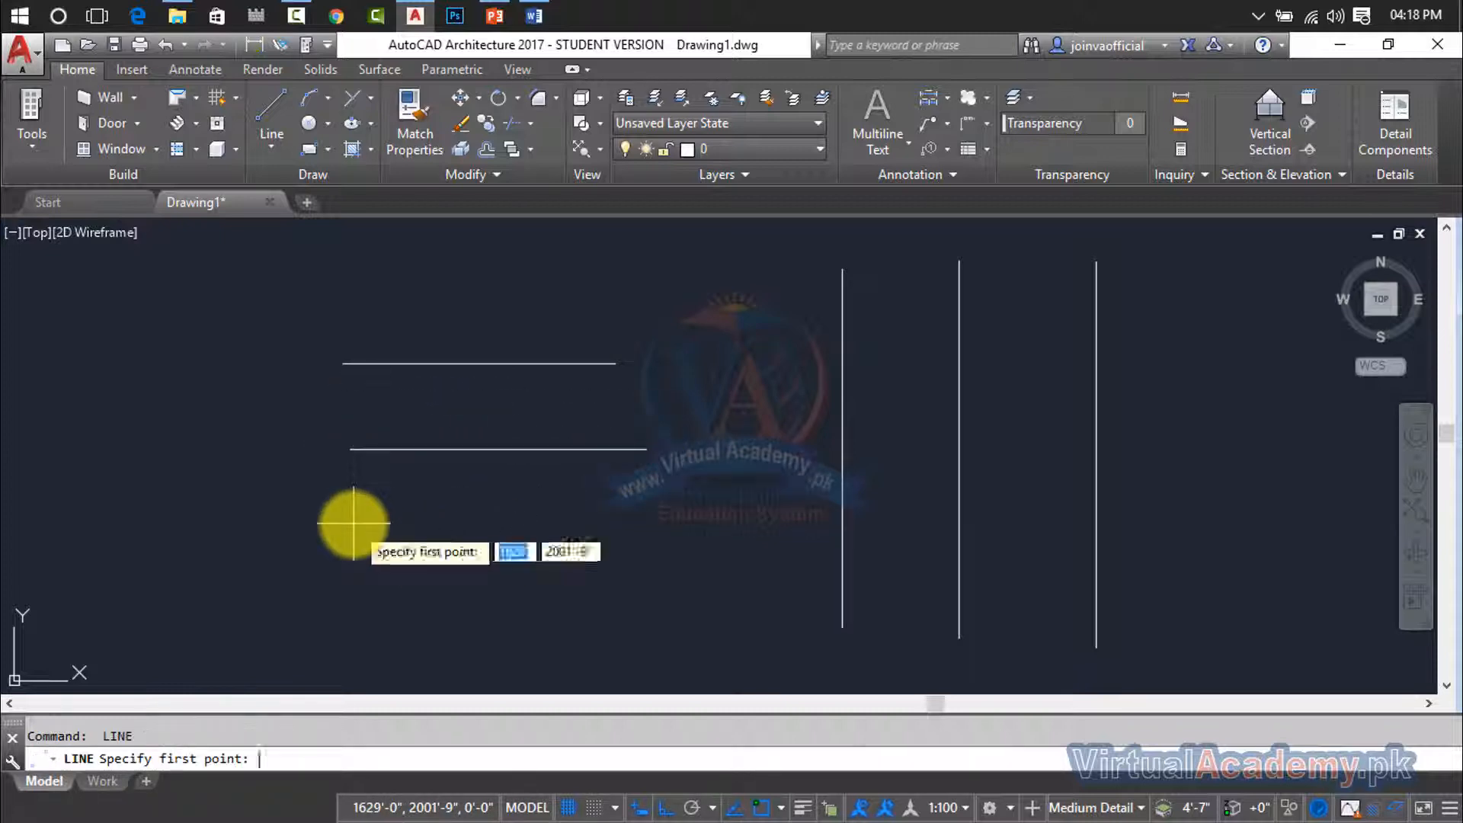
pyautogui.click(352, 523)
pyautogui.click(713, 524)
pyautogui.press('Return')
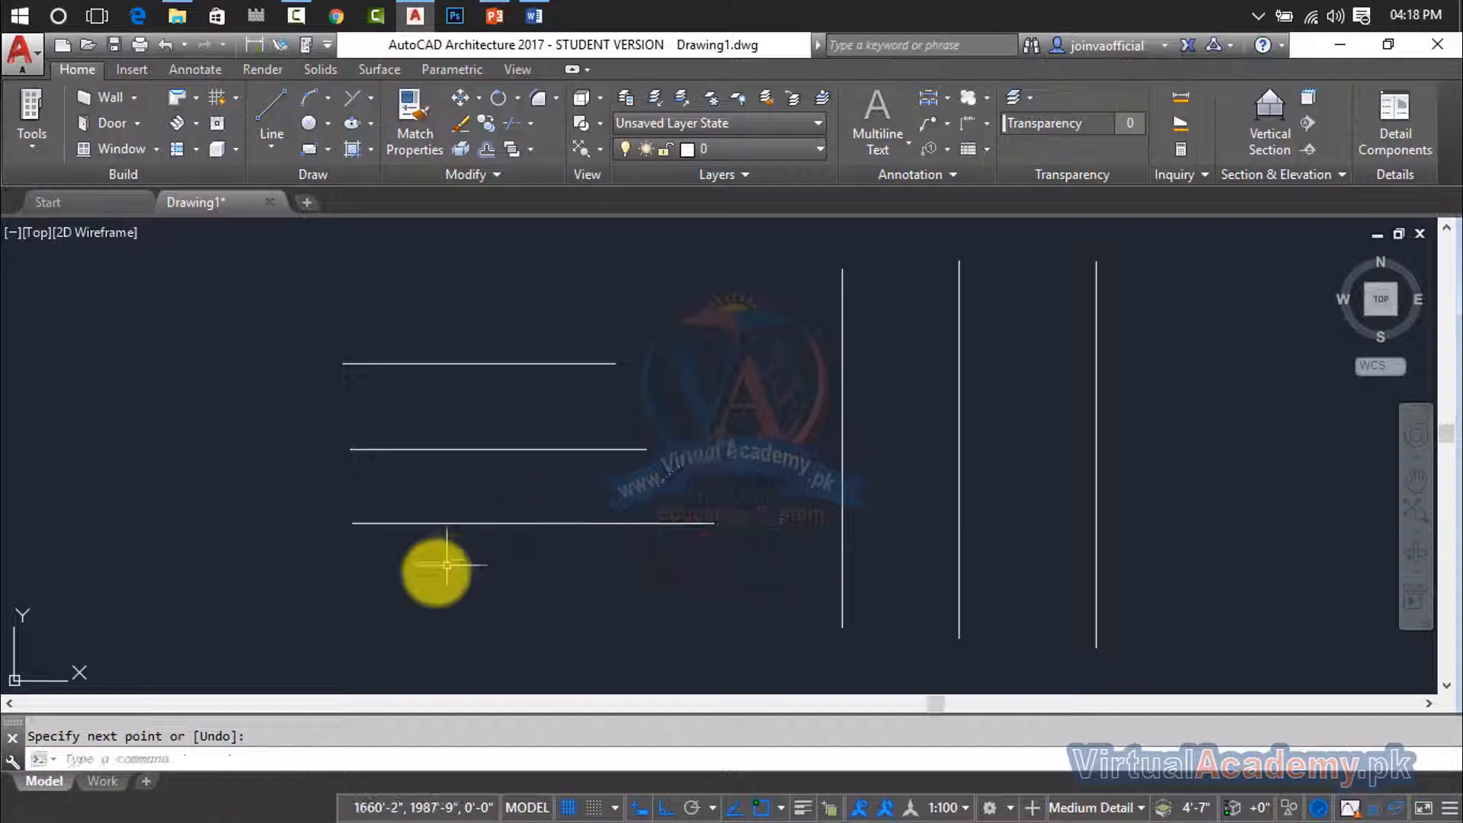
pyautogui.click(352, 598)
pyautogui.click(352, 595)
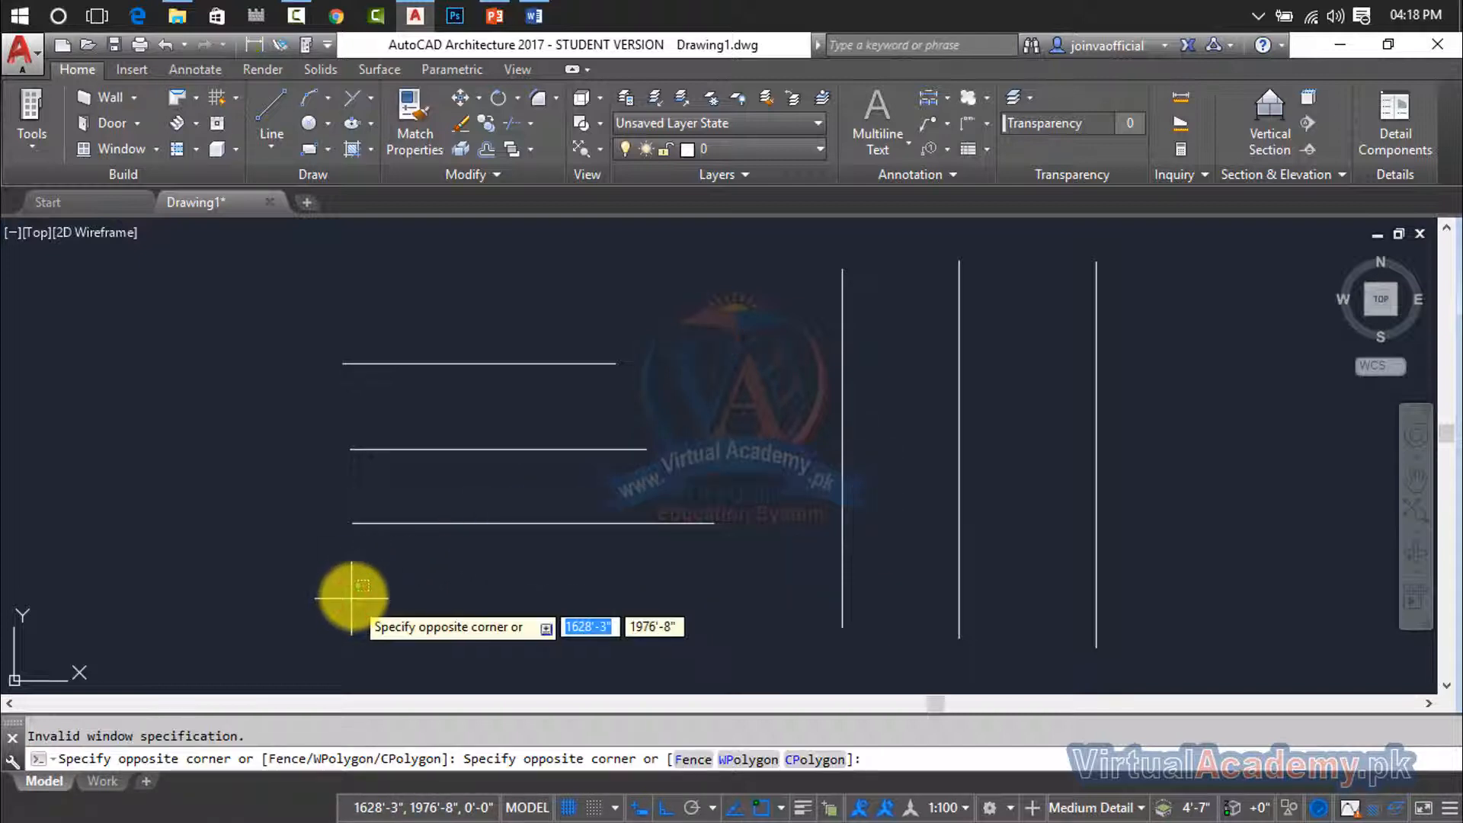
pyautogui.press('Escape')
# - Draw a fourth horizontal line below the other three, also ending short of the nearest vertical line
pyautogui.press('Return')
pyautogui.click(356, 591)
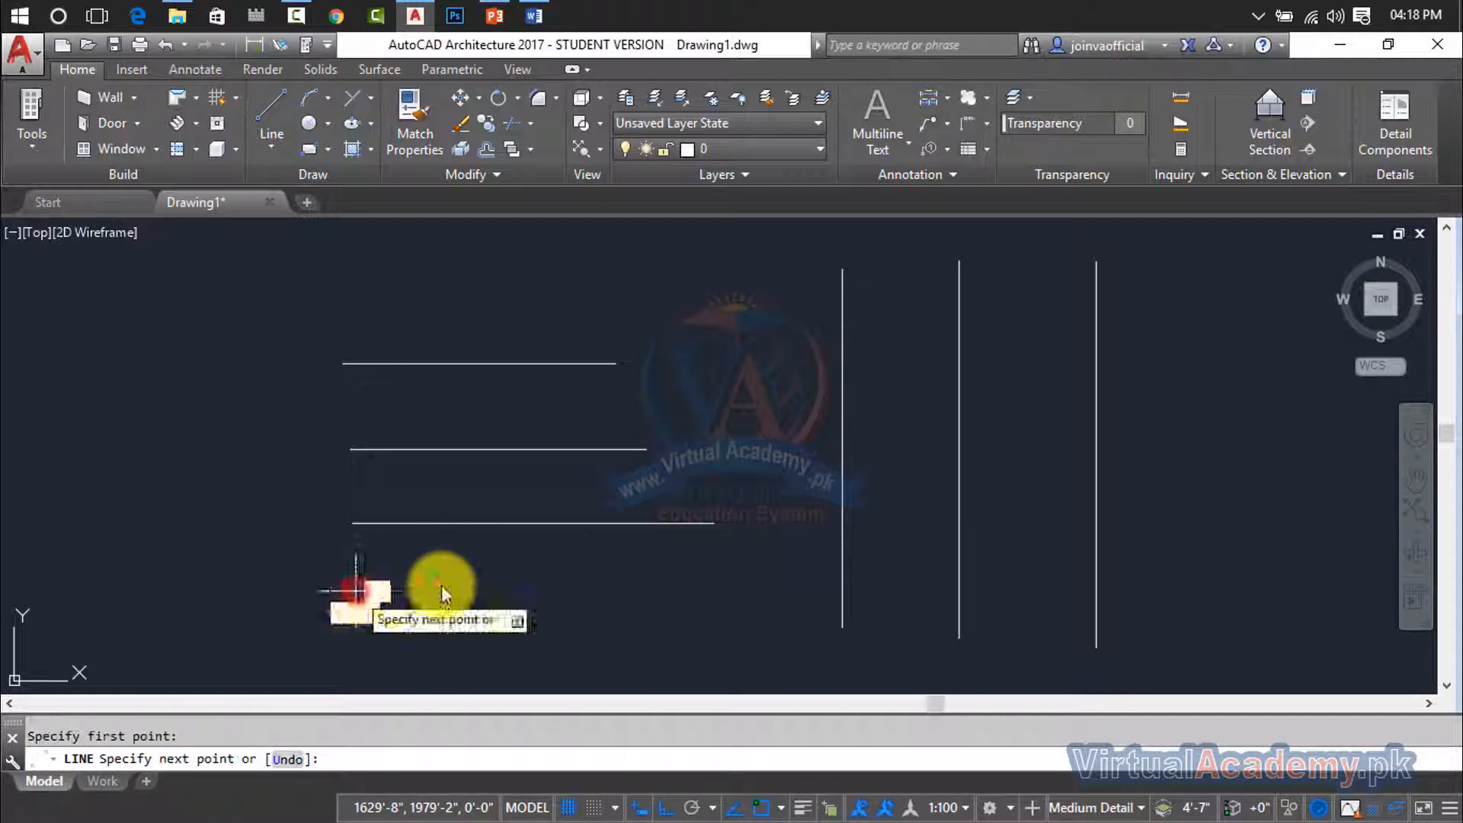
pyautogui.click(725, 599)
pyautogui.press('Escape')
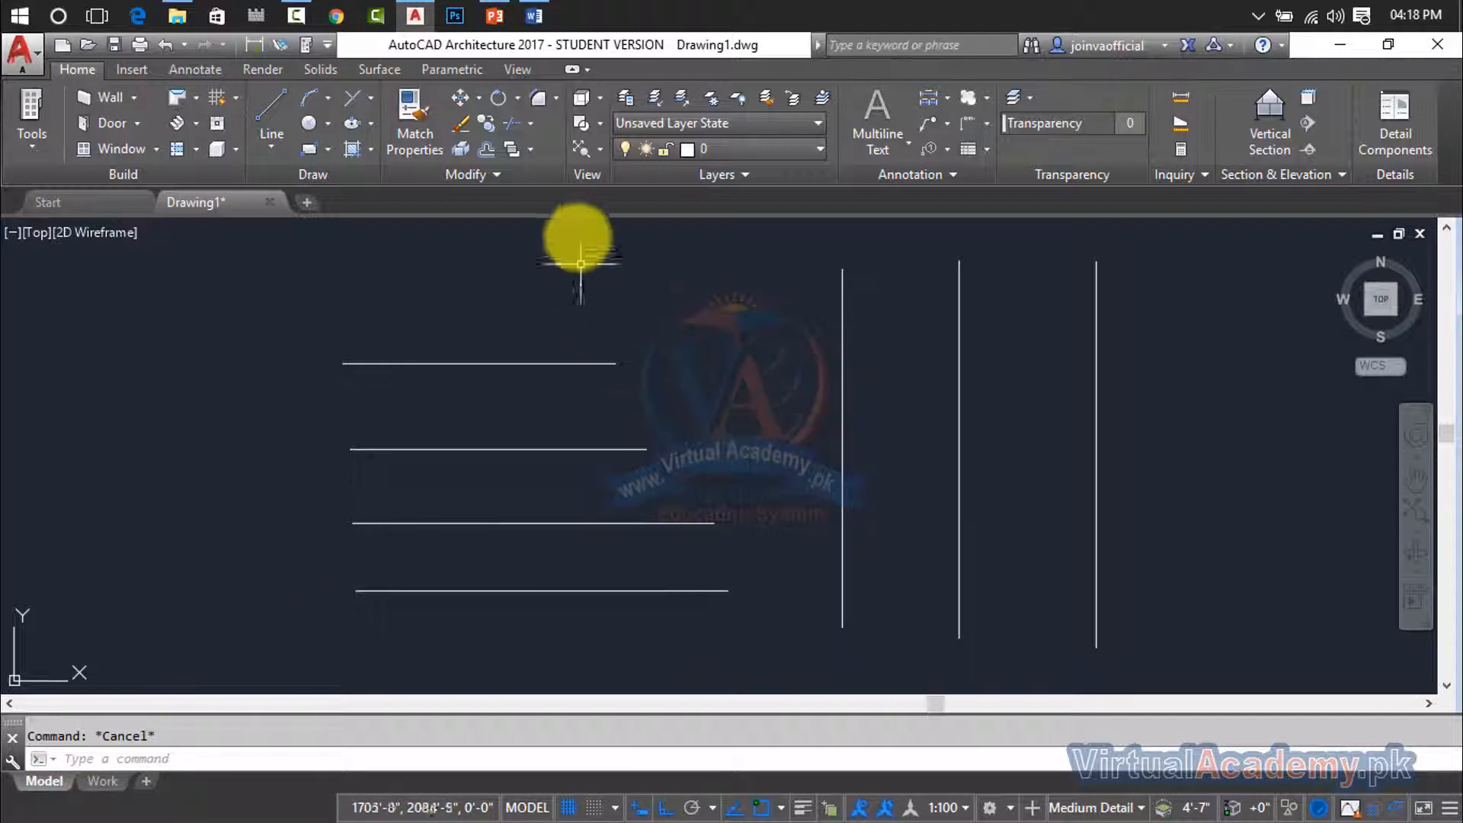
pyautogui.click(532, 124)
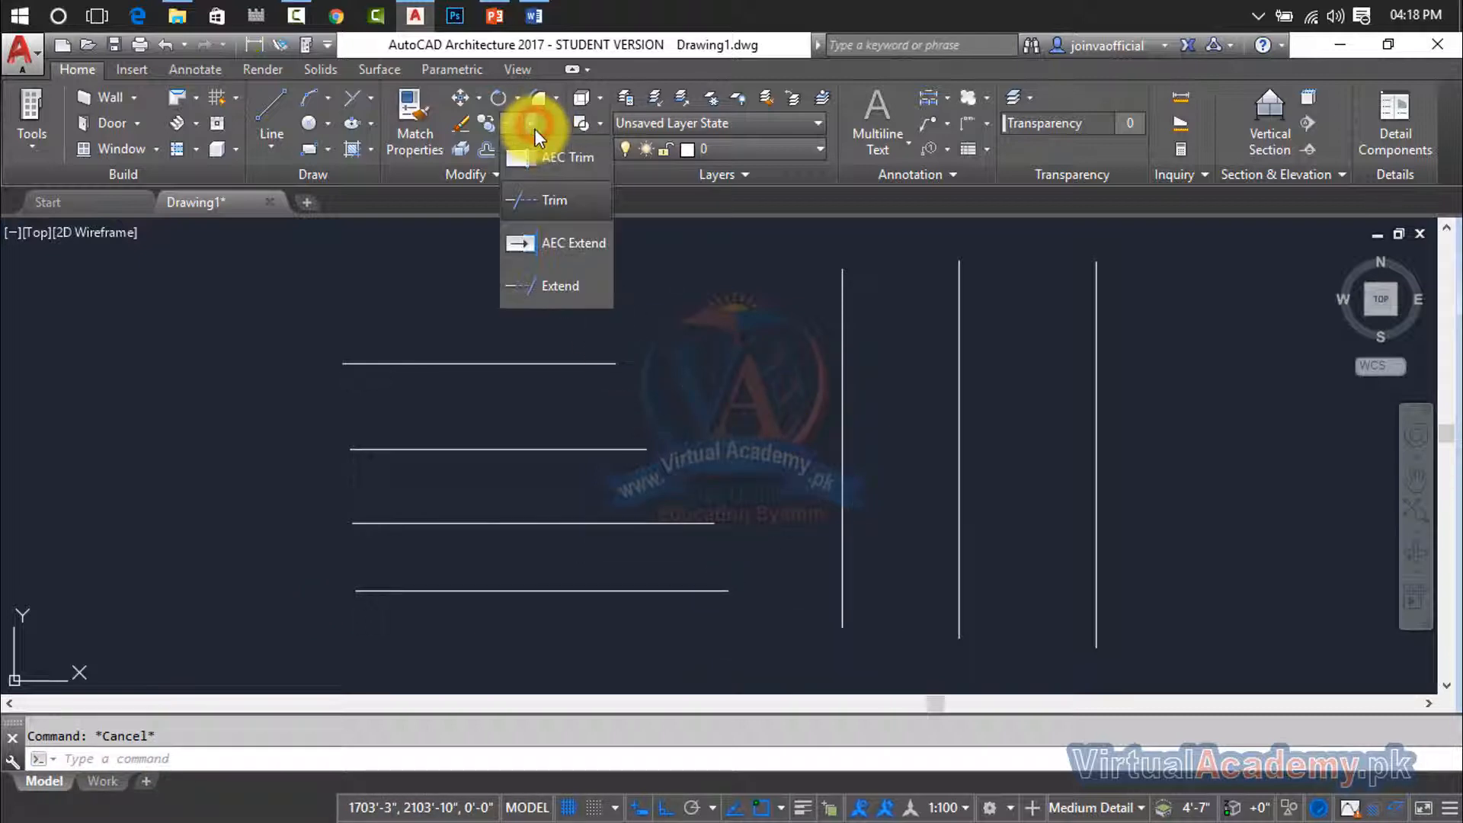
pyautogui.click(554, 285)
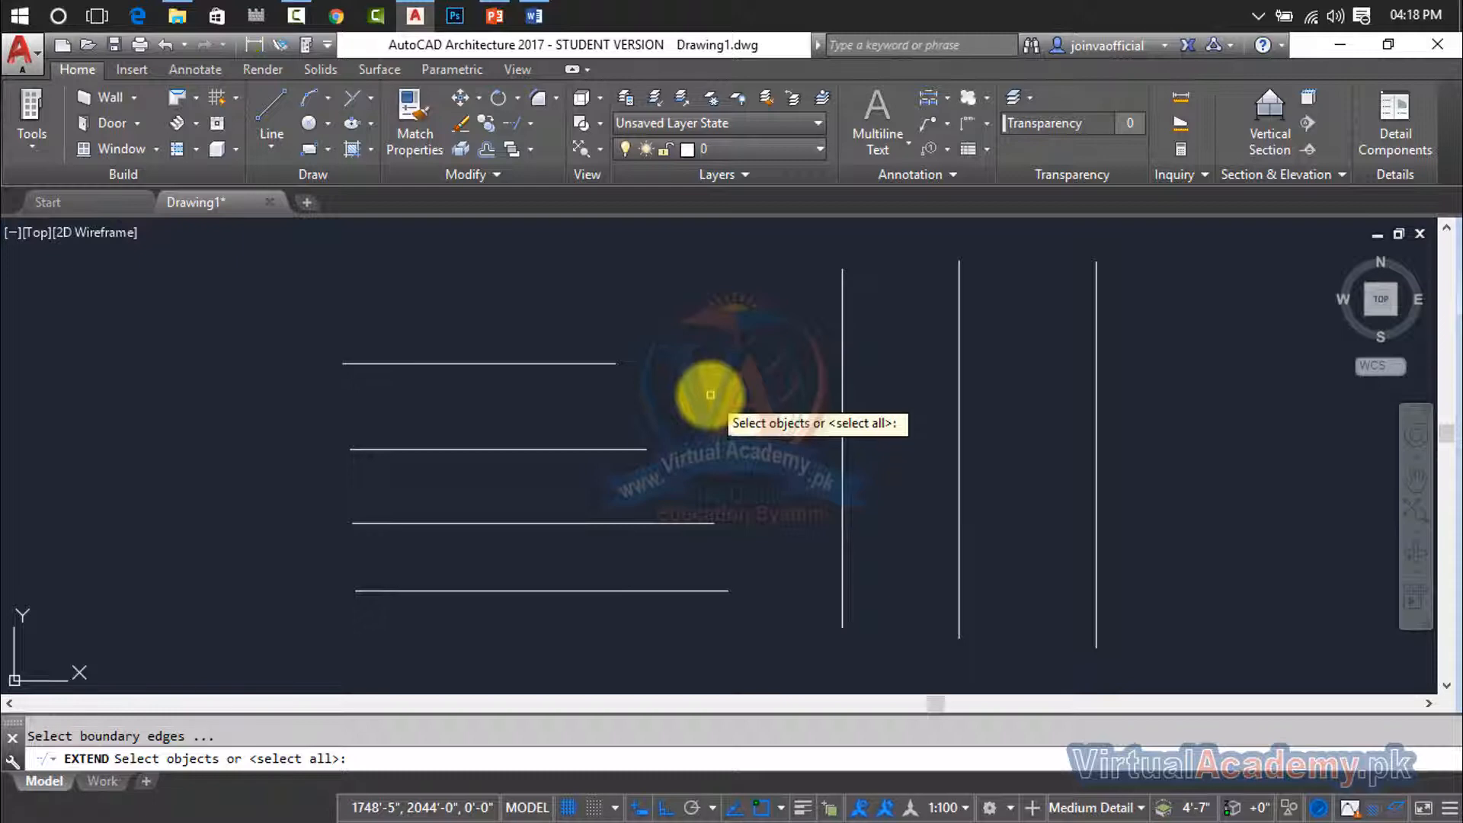
pyautogui.scroll(-2, 710, 394)
pyautogui.click(1087, 275)
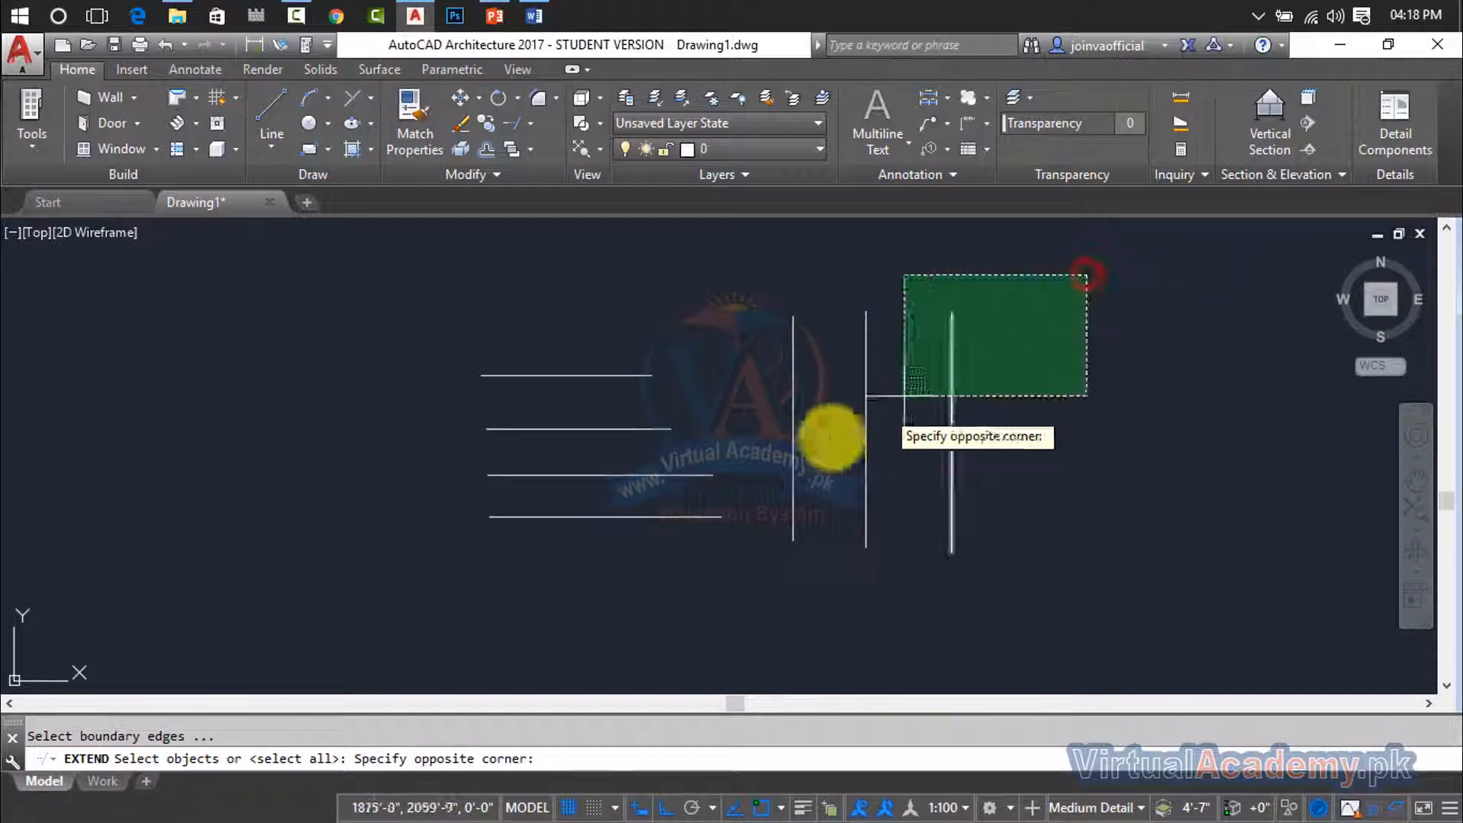
pyautogui.click(402, 593)
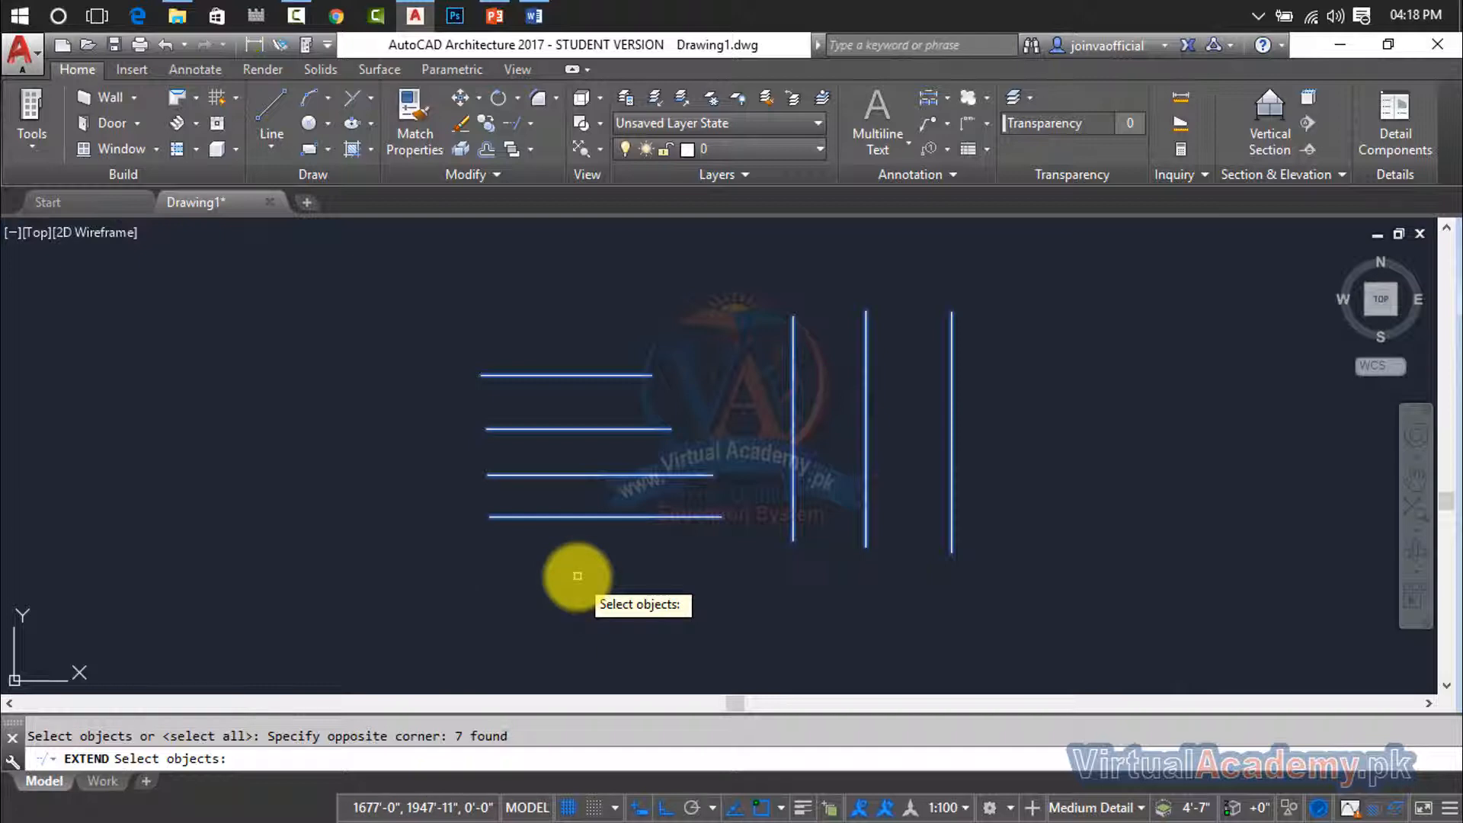
pyautogui.press('Return')
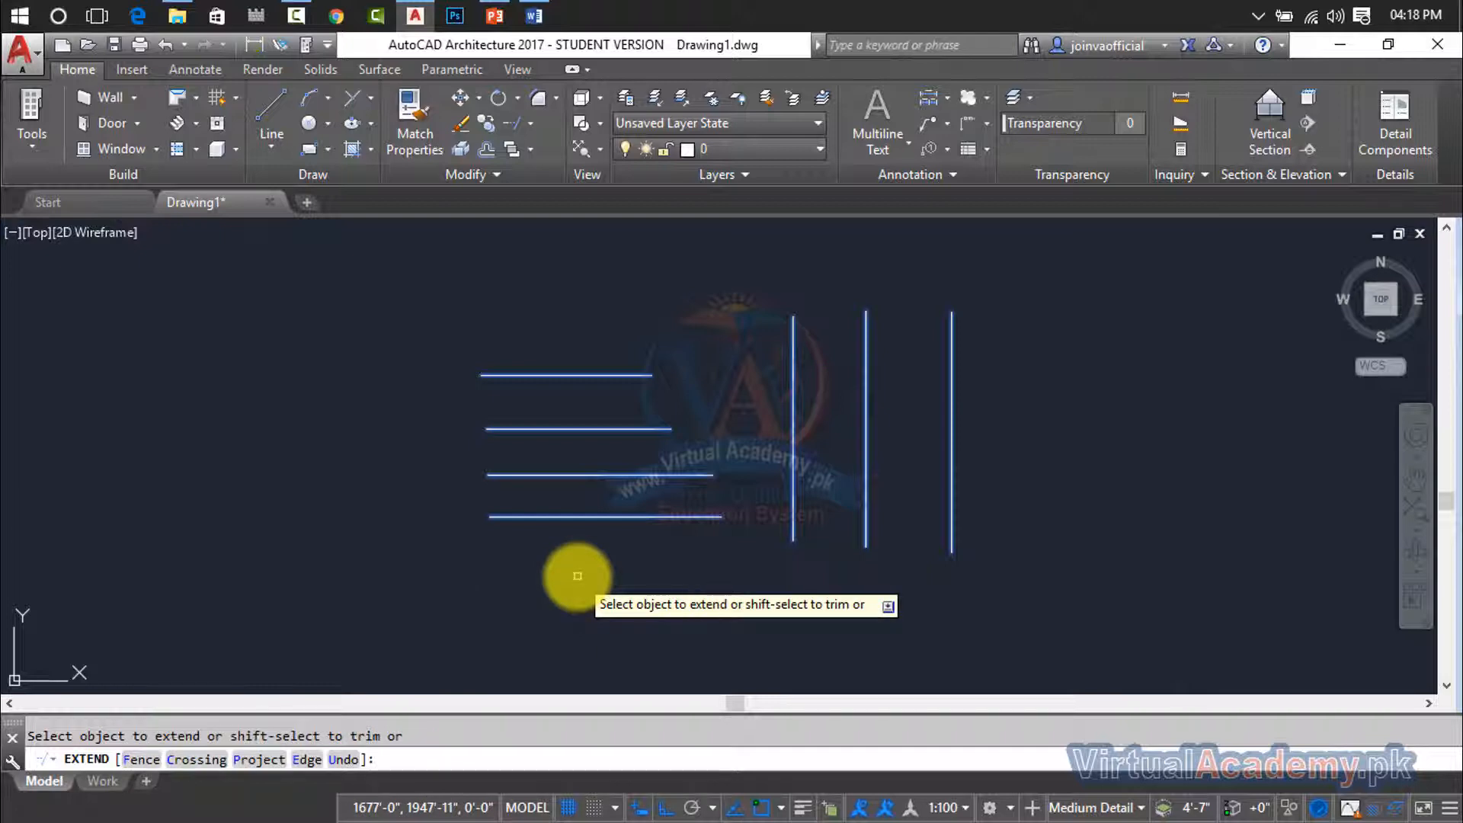
pyautogui.scroll(2, 713, 411)
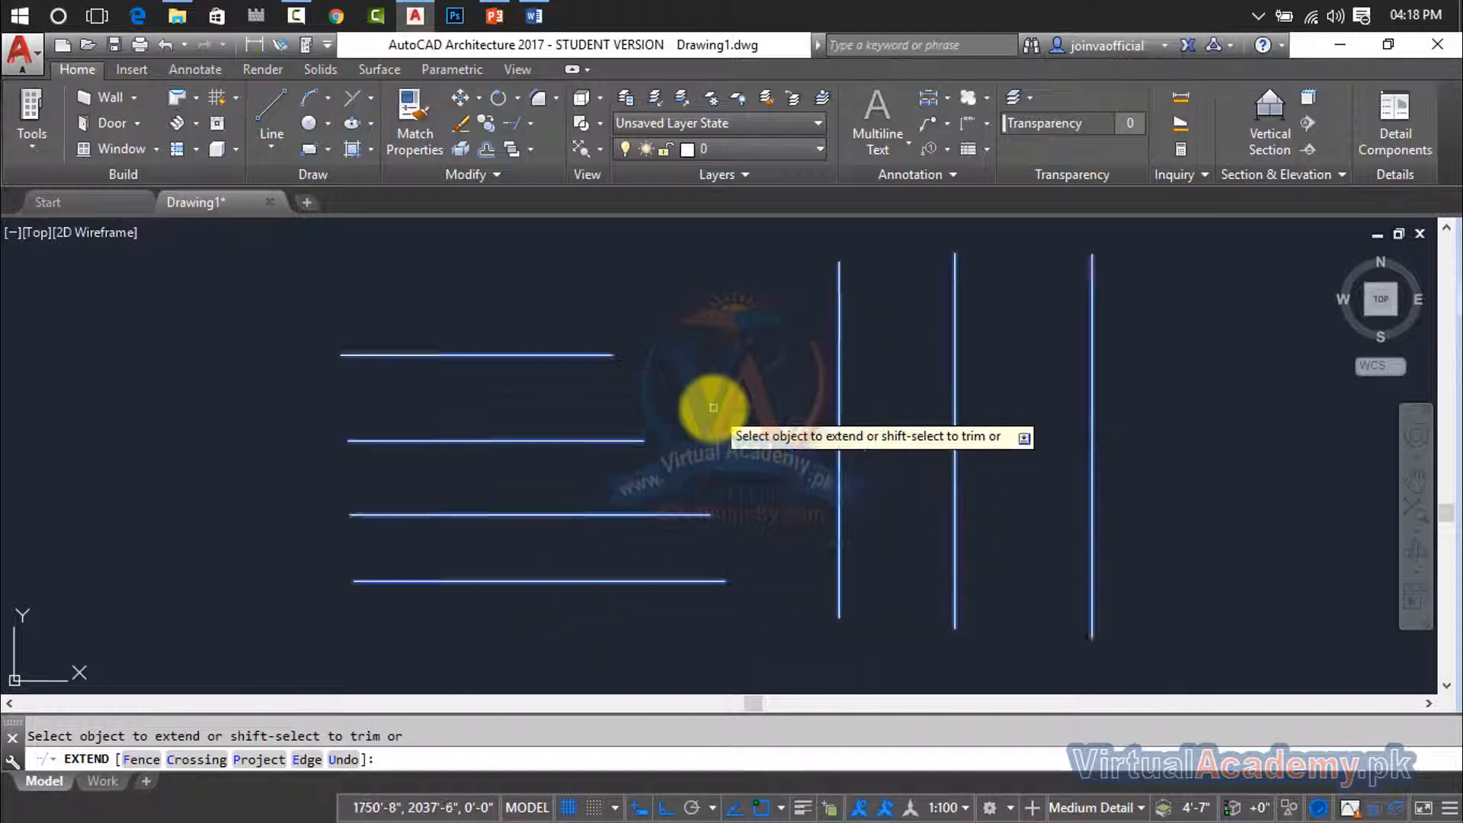
pyautogui.scroll(2, 713, 411)
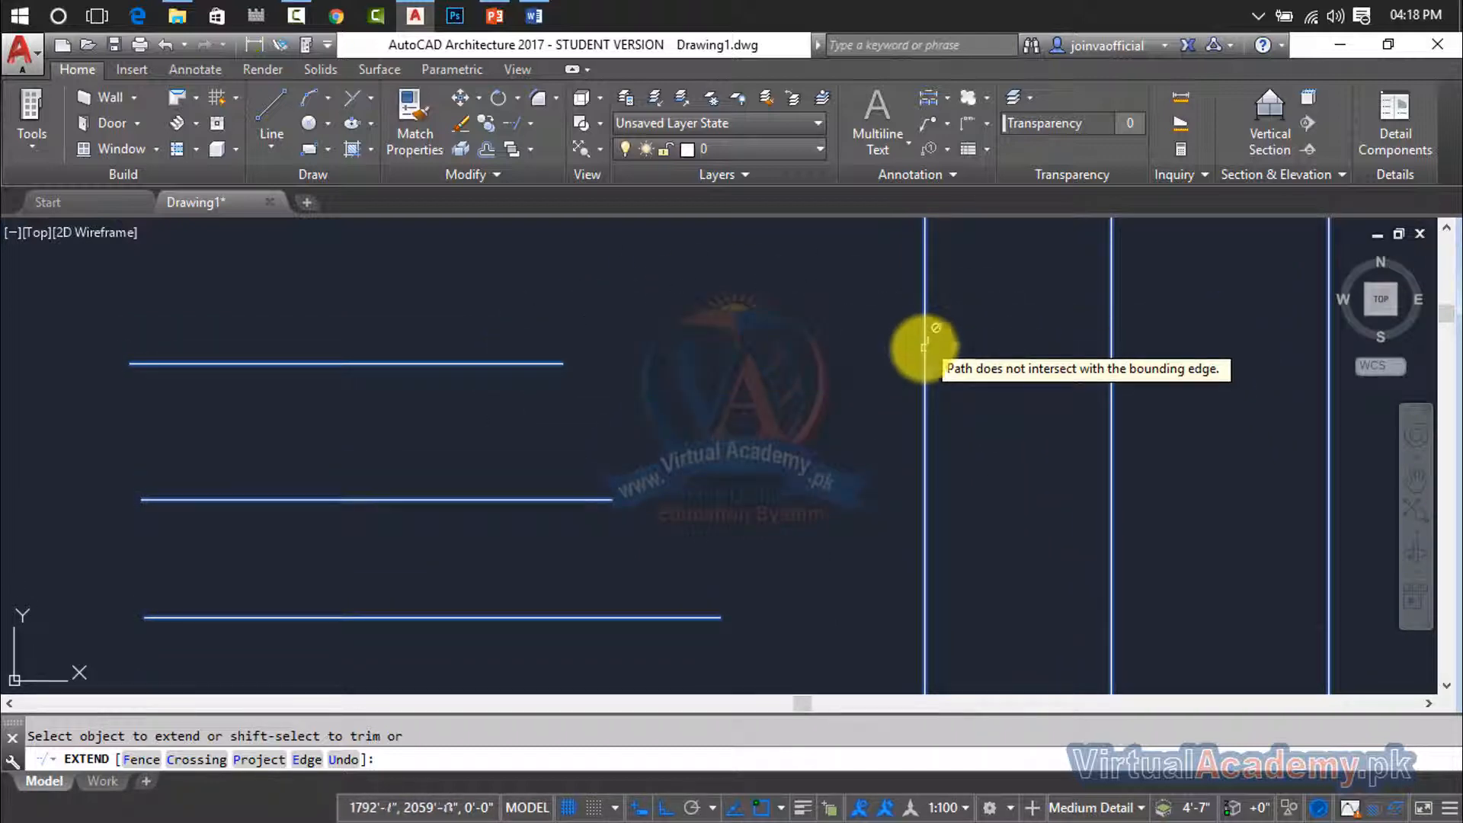
pyautogui.scroll(-3, 923, 348)
pyautogui.moveTo(923, 347); pyautogui.dragTo(834, 326, button='middle')
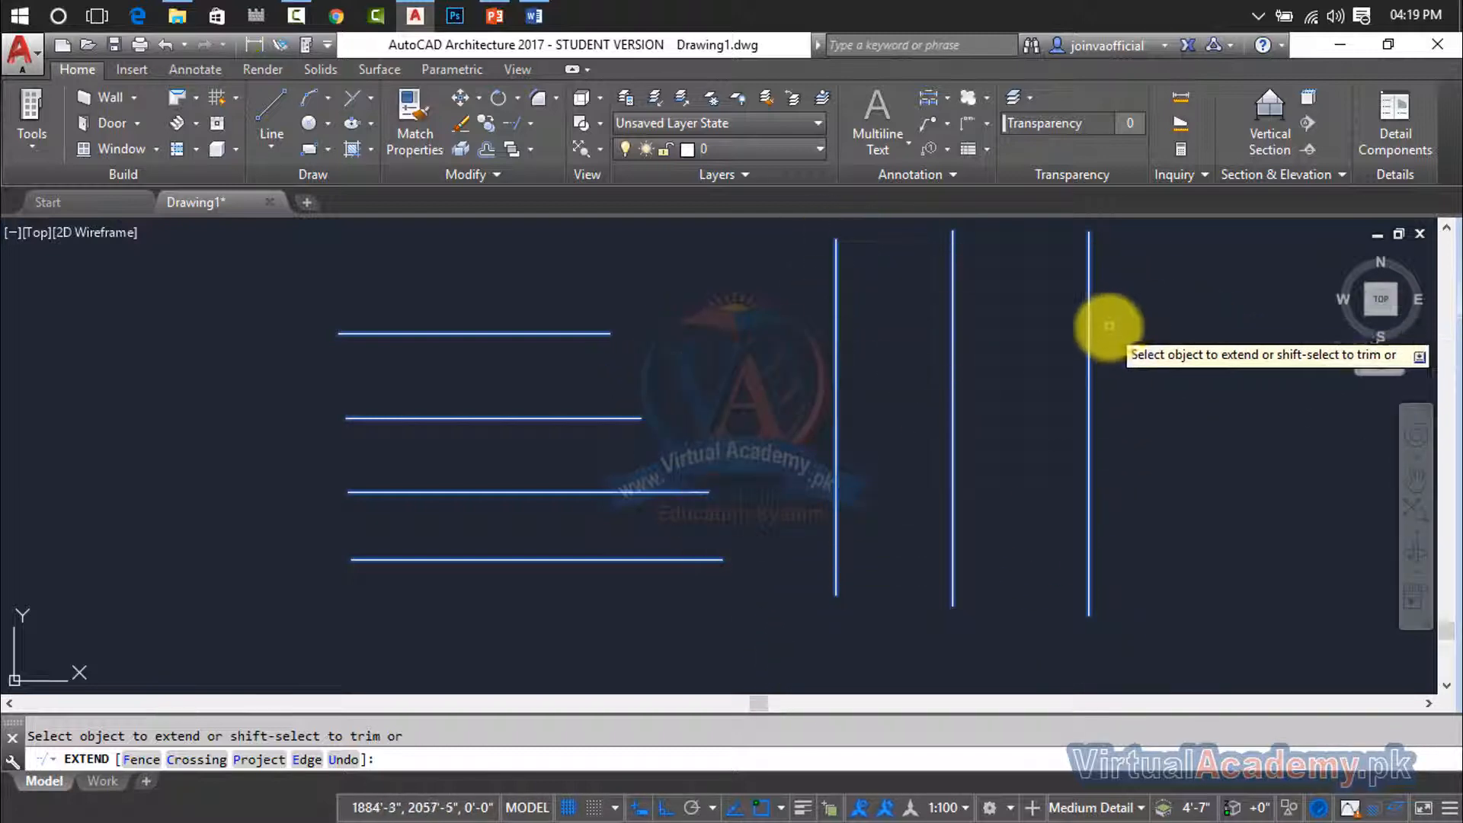
pyautogui.press('Escape')
# - Delete the three vertical lines
pyautogui.click(1192, 287)
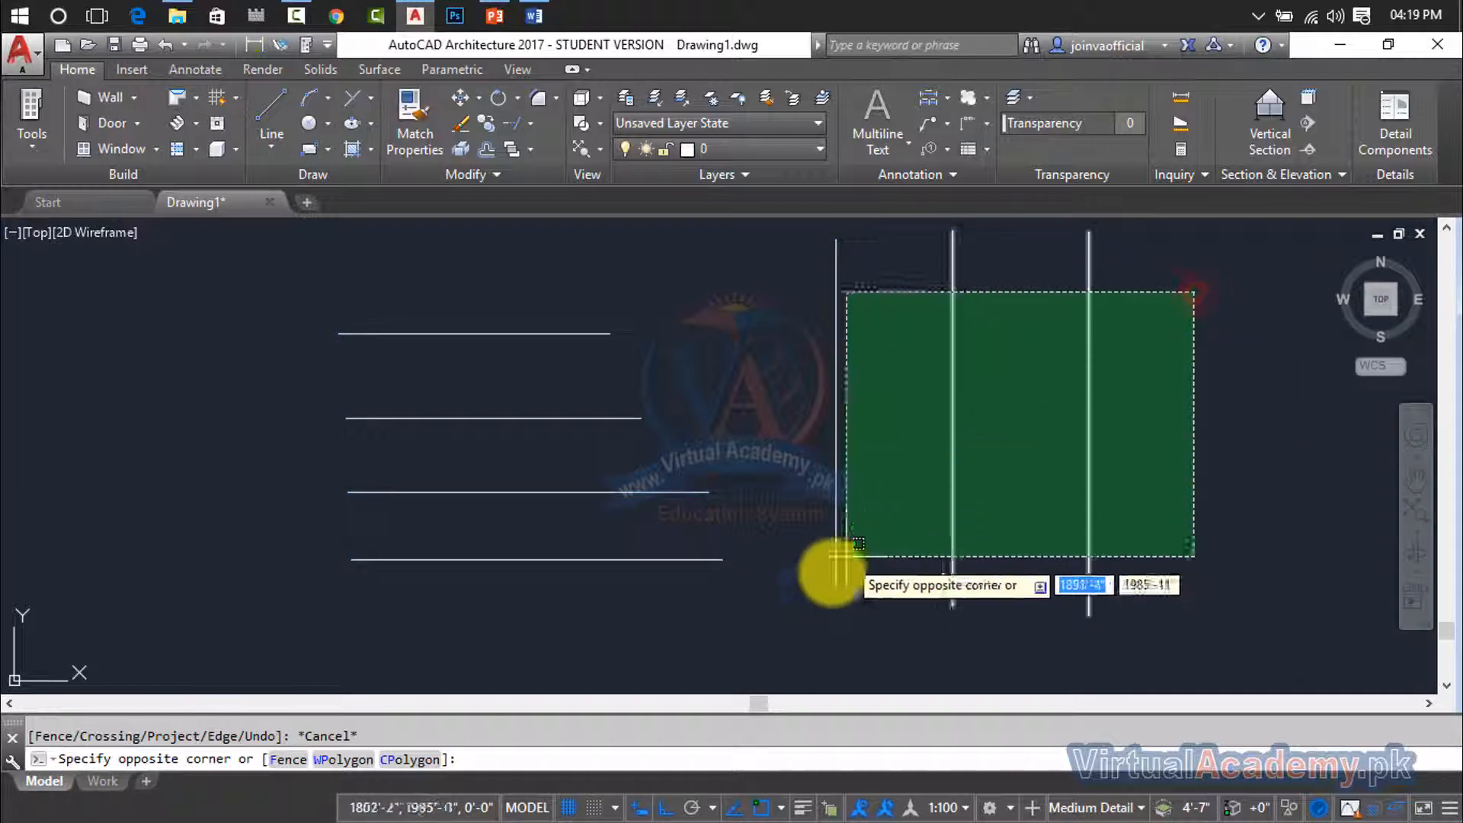
pyautogui.click(832, 577)
pyautogui.press('Delete')
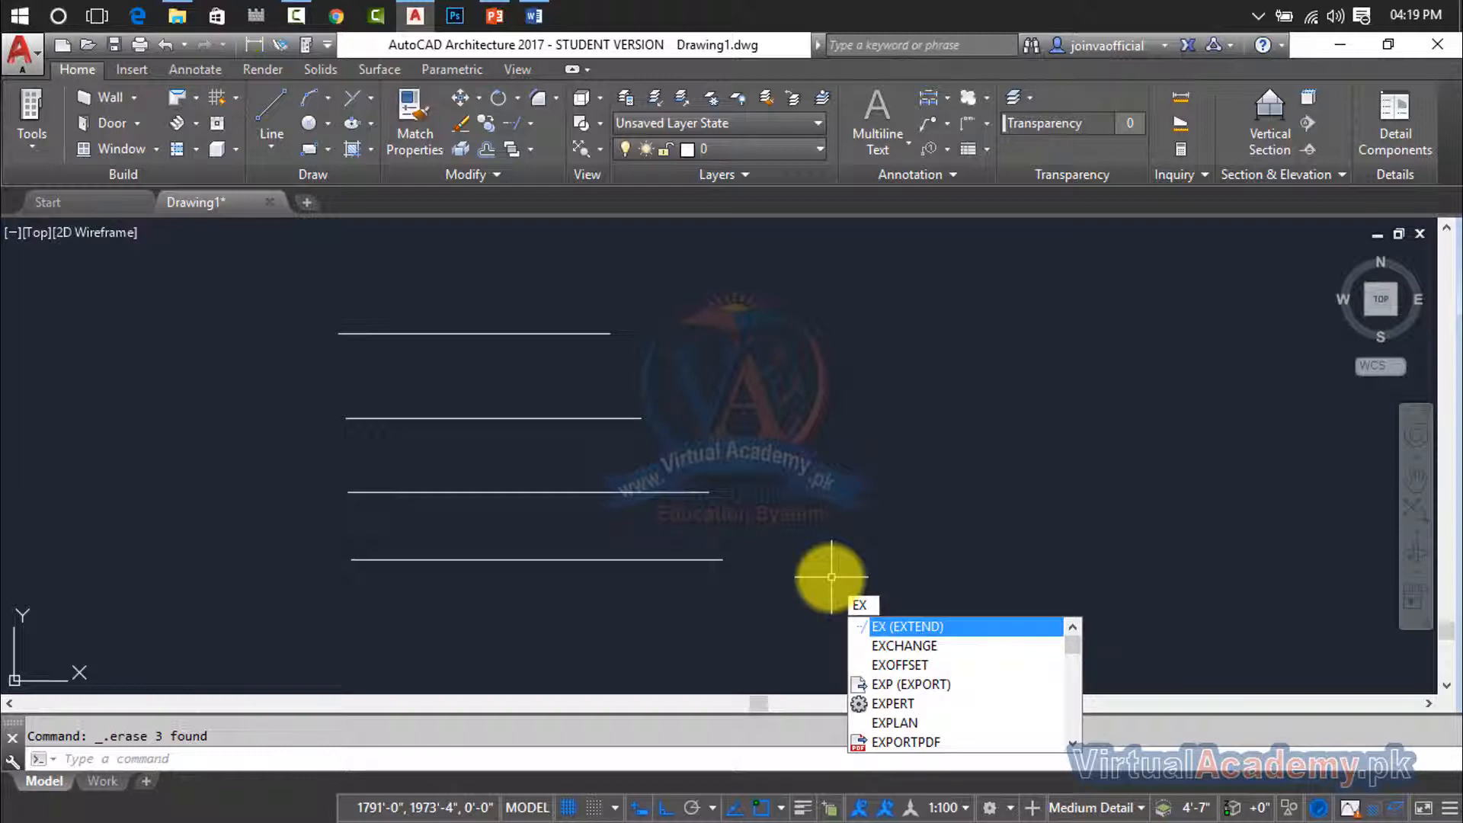
# - Try the Extend command with only the four horizontal lines as boundary edges
pyautogui.press('Return')
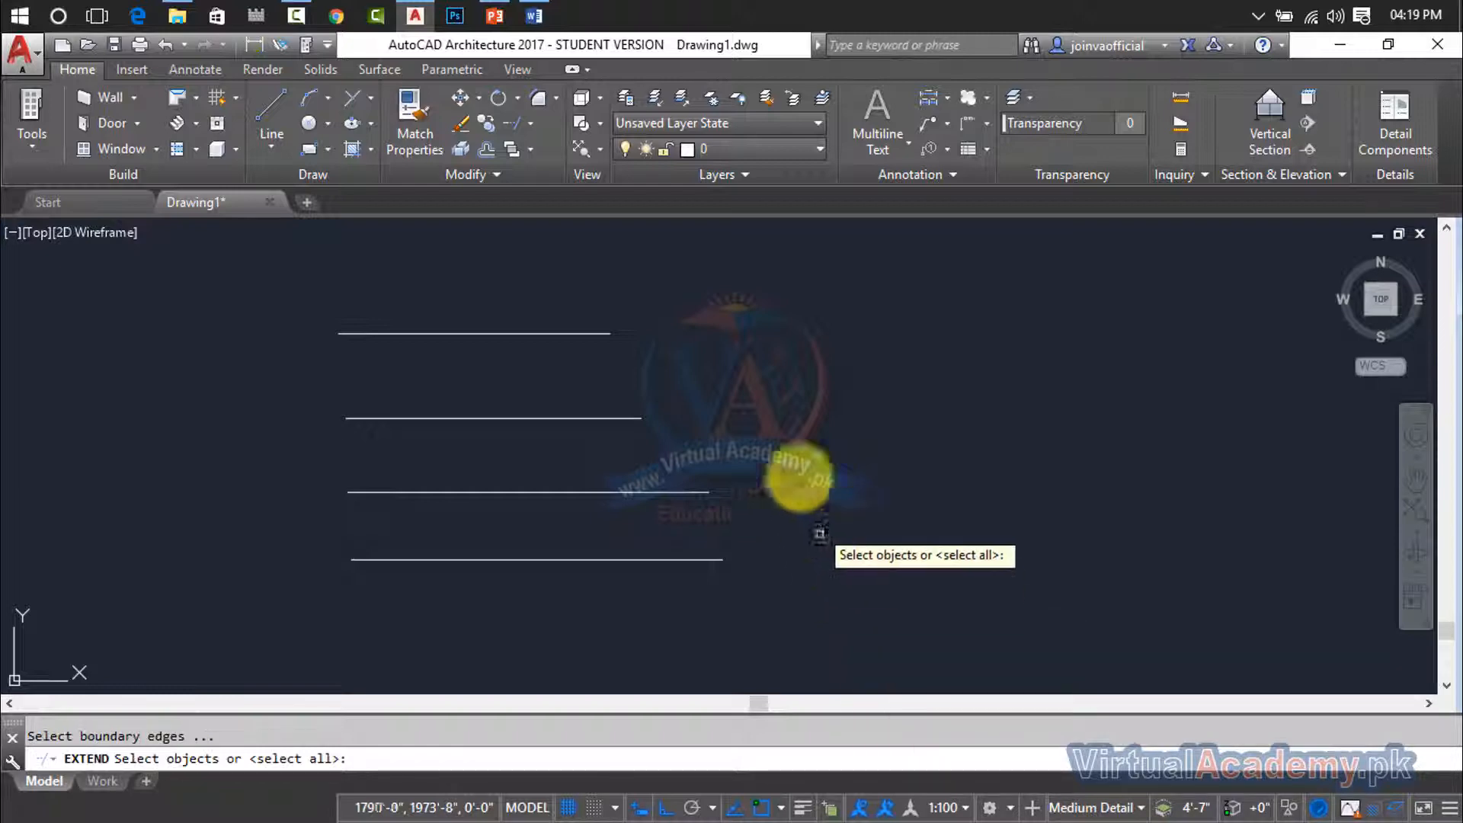
pyautogui.click(743, 303)
pyautogui.click(490, 607)
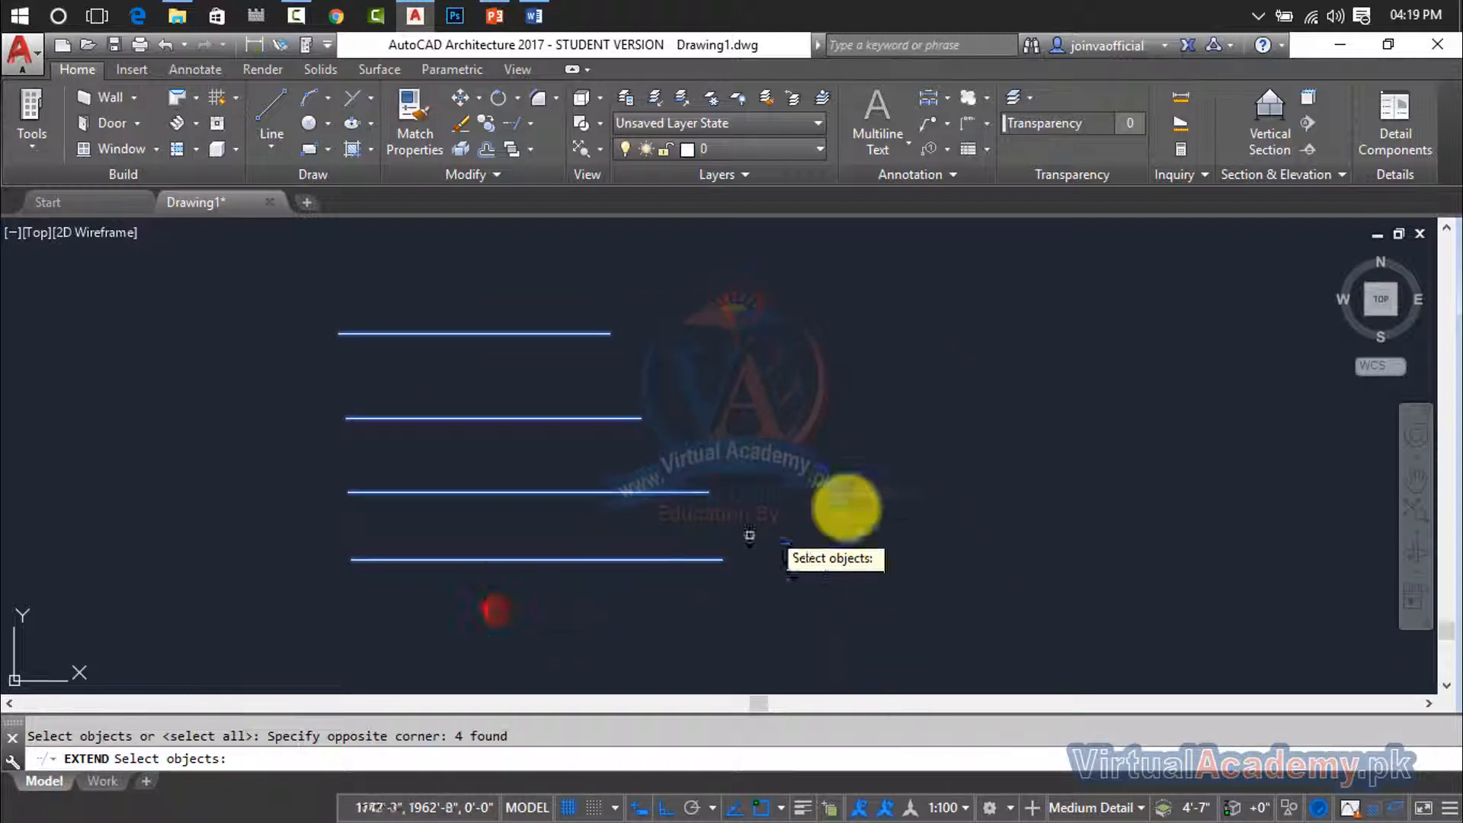
pyautogui.press('Return')
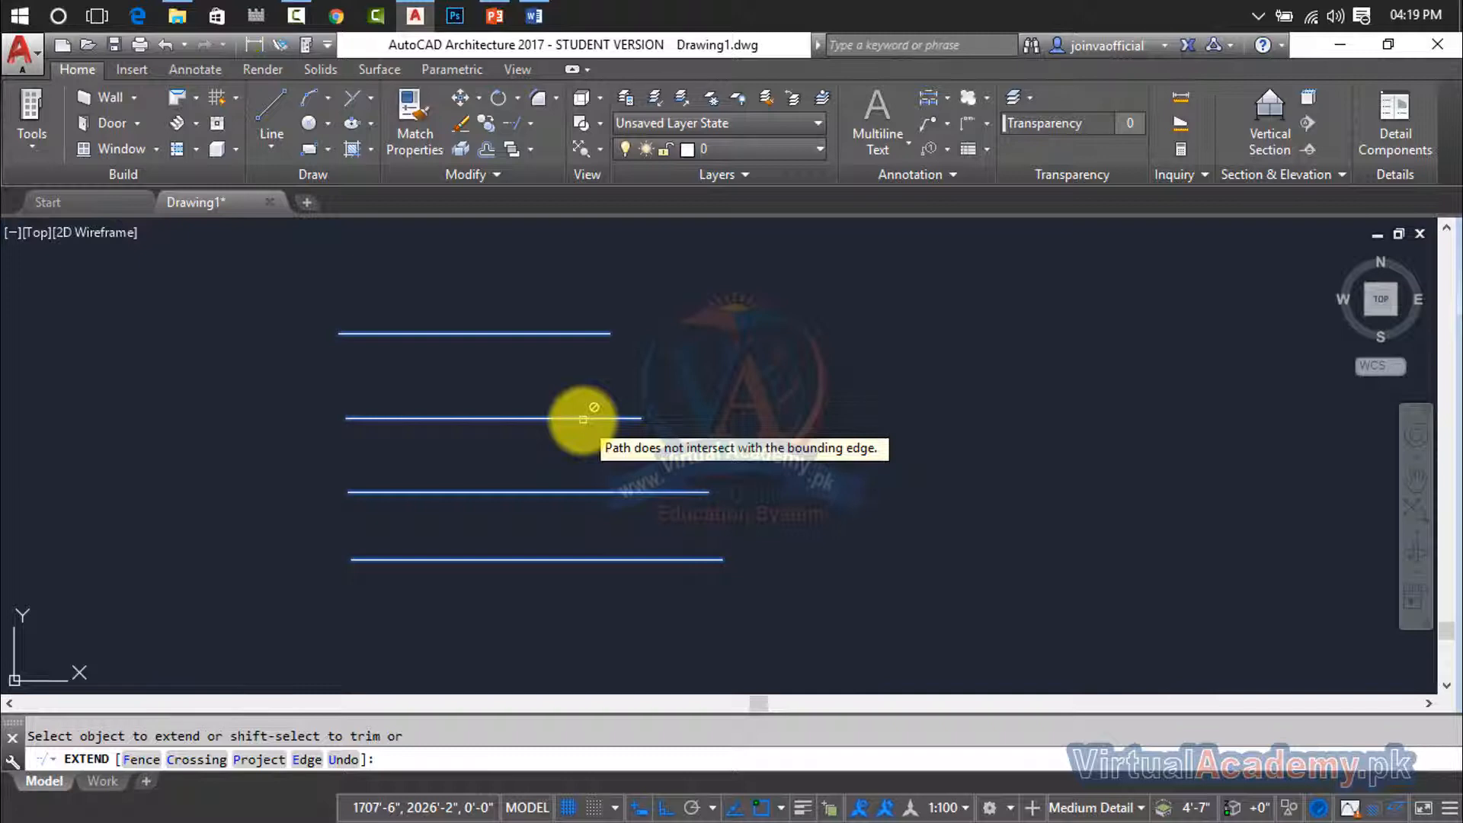
pyautogui.press('Escape')
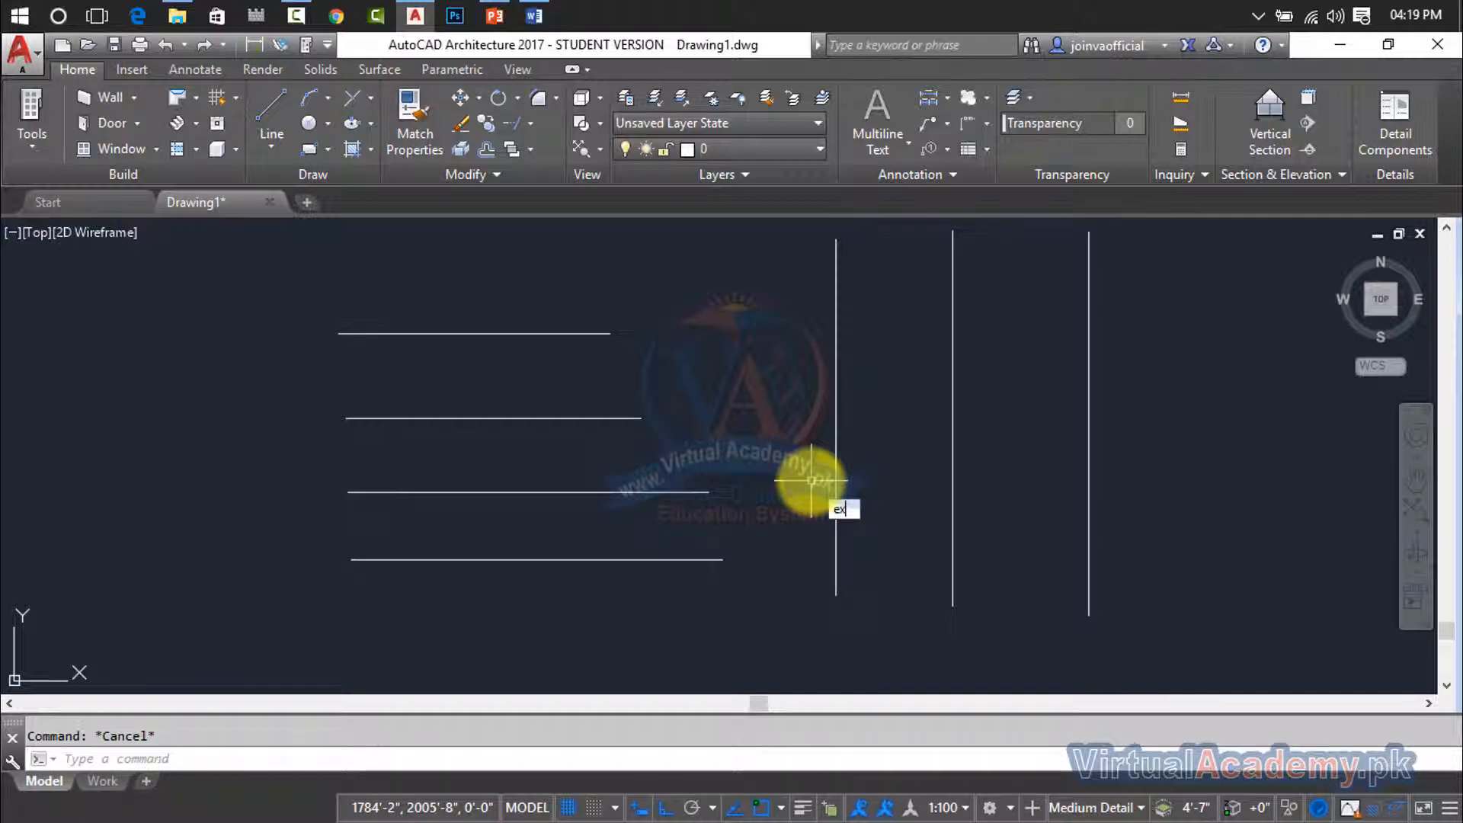
# - Extend the four horizontal lines to the nearest vertical line, using all seven lines as boundary edges
pyautogui.press('Return')
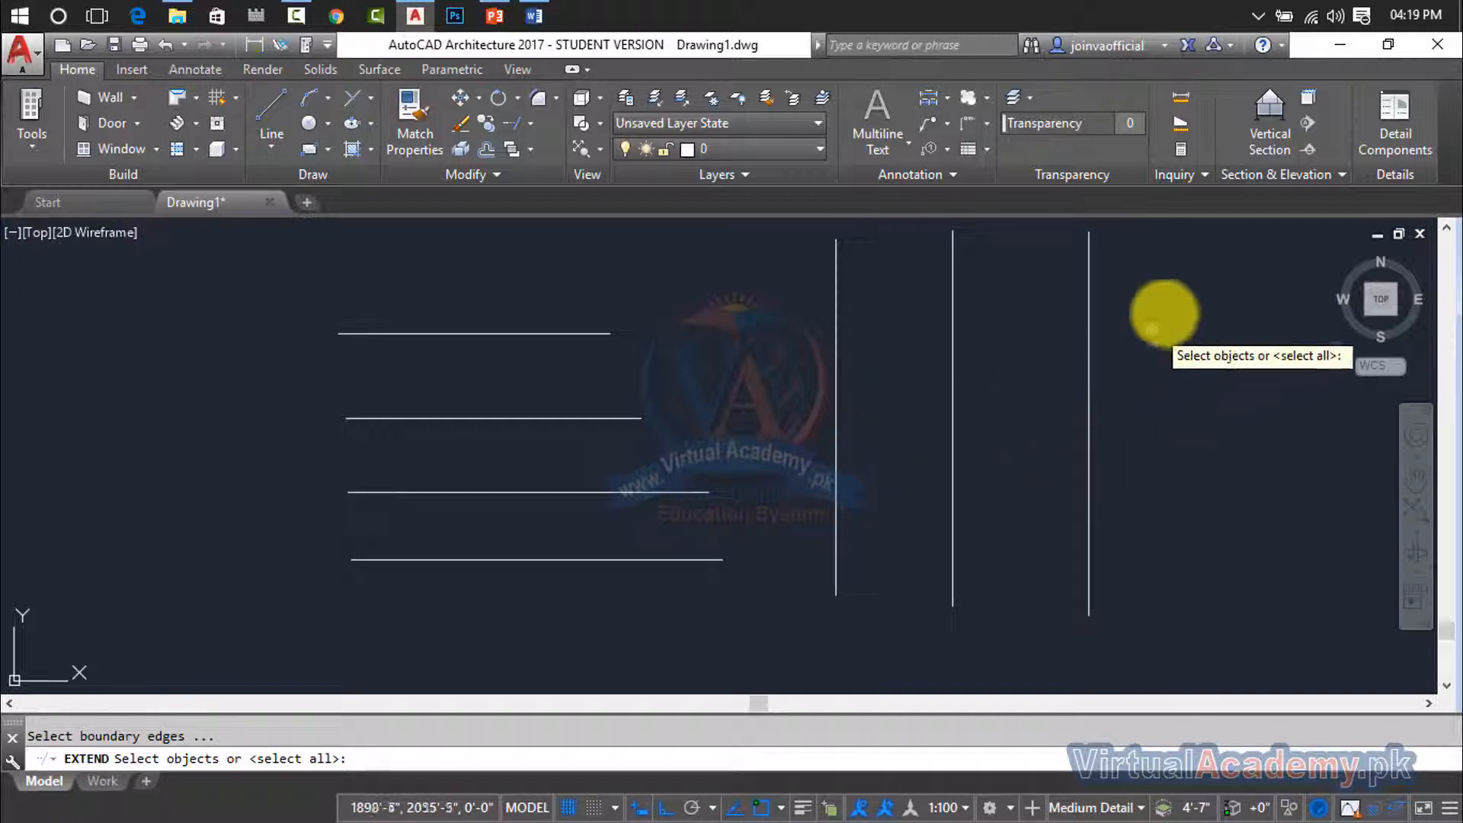
pyautogui.click(1185, 225)
pyautogui.click(436, 607)
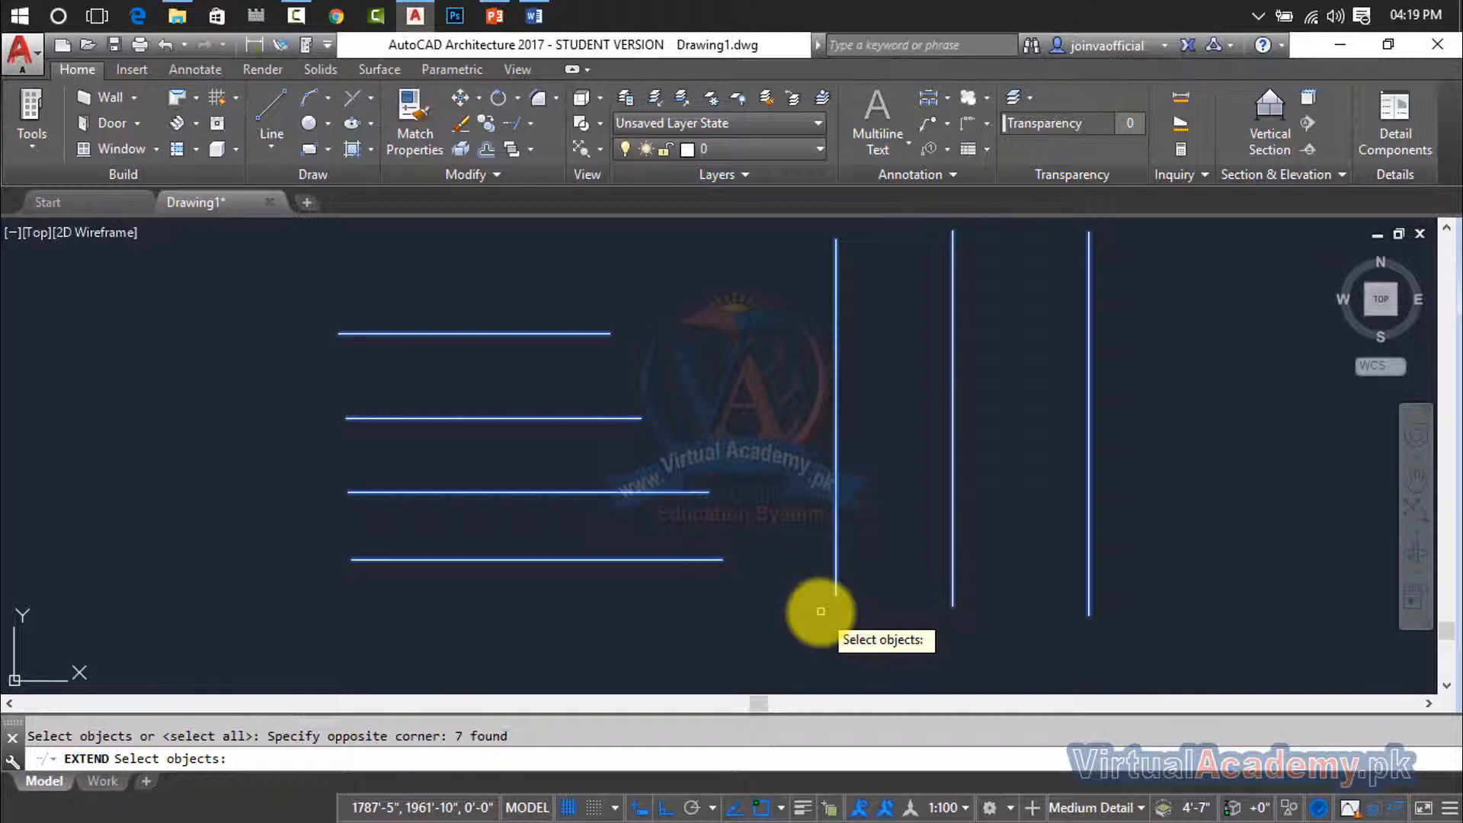
pyautogui.press('Return')
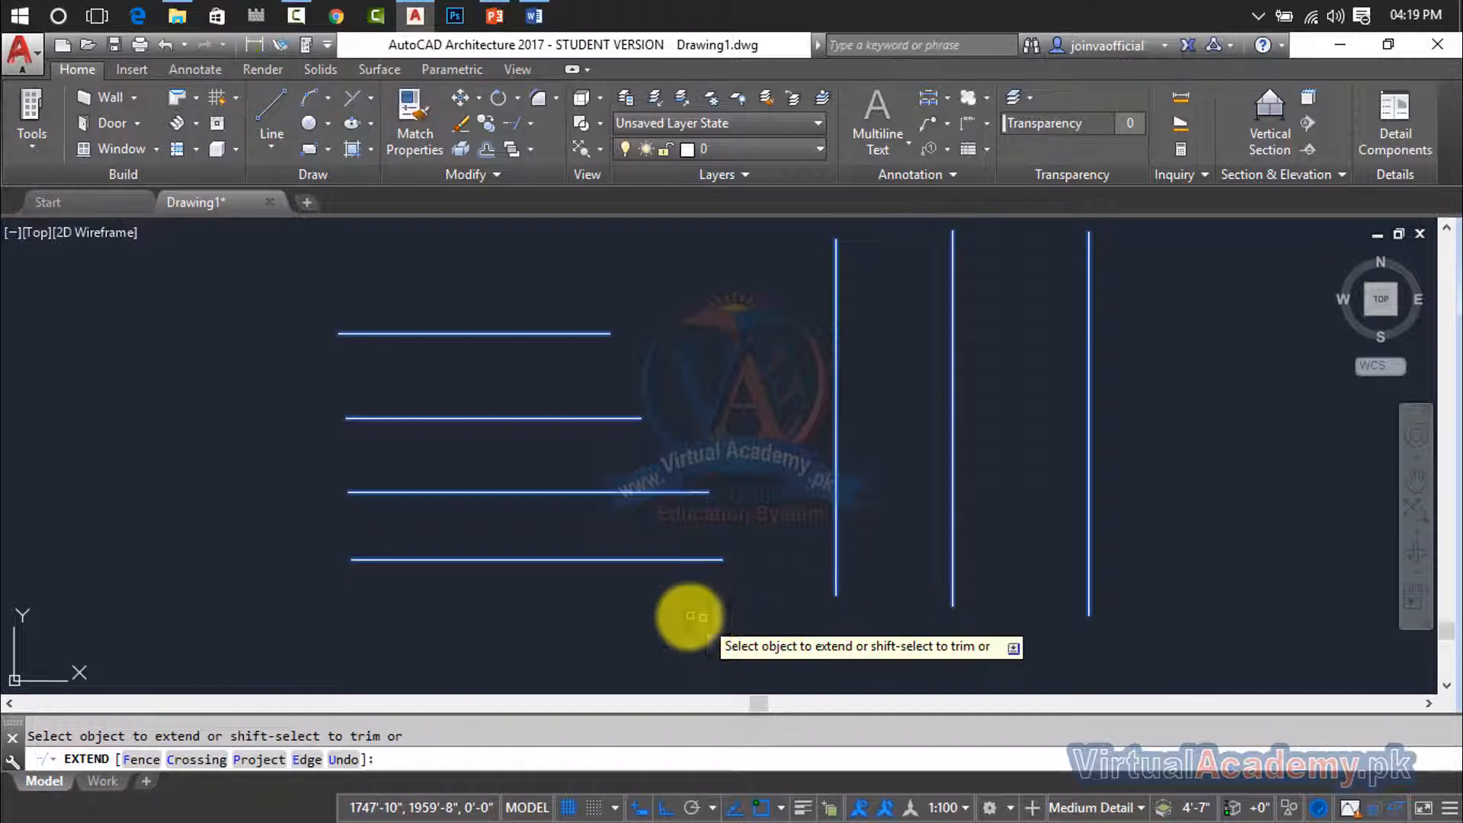
pyautogui.click(562, 333)
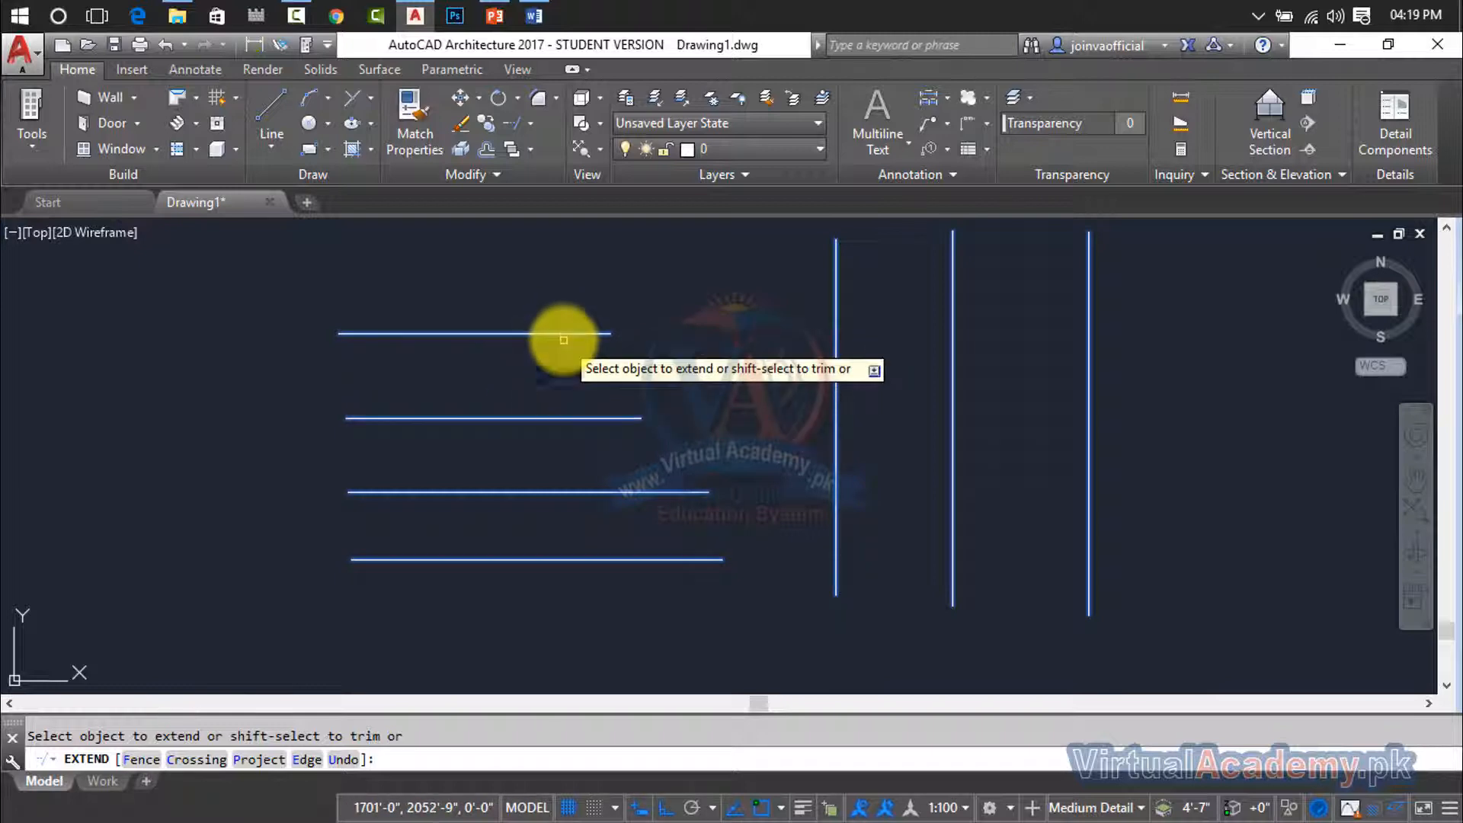
pyautogui.click(575, 417)
pyautogui.click(584, 492)
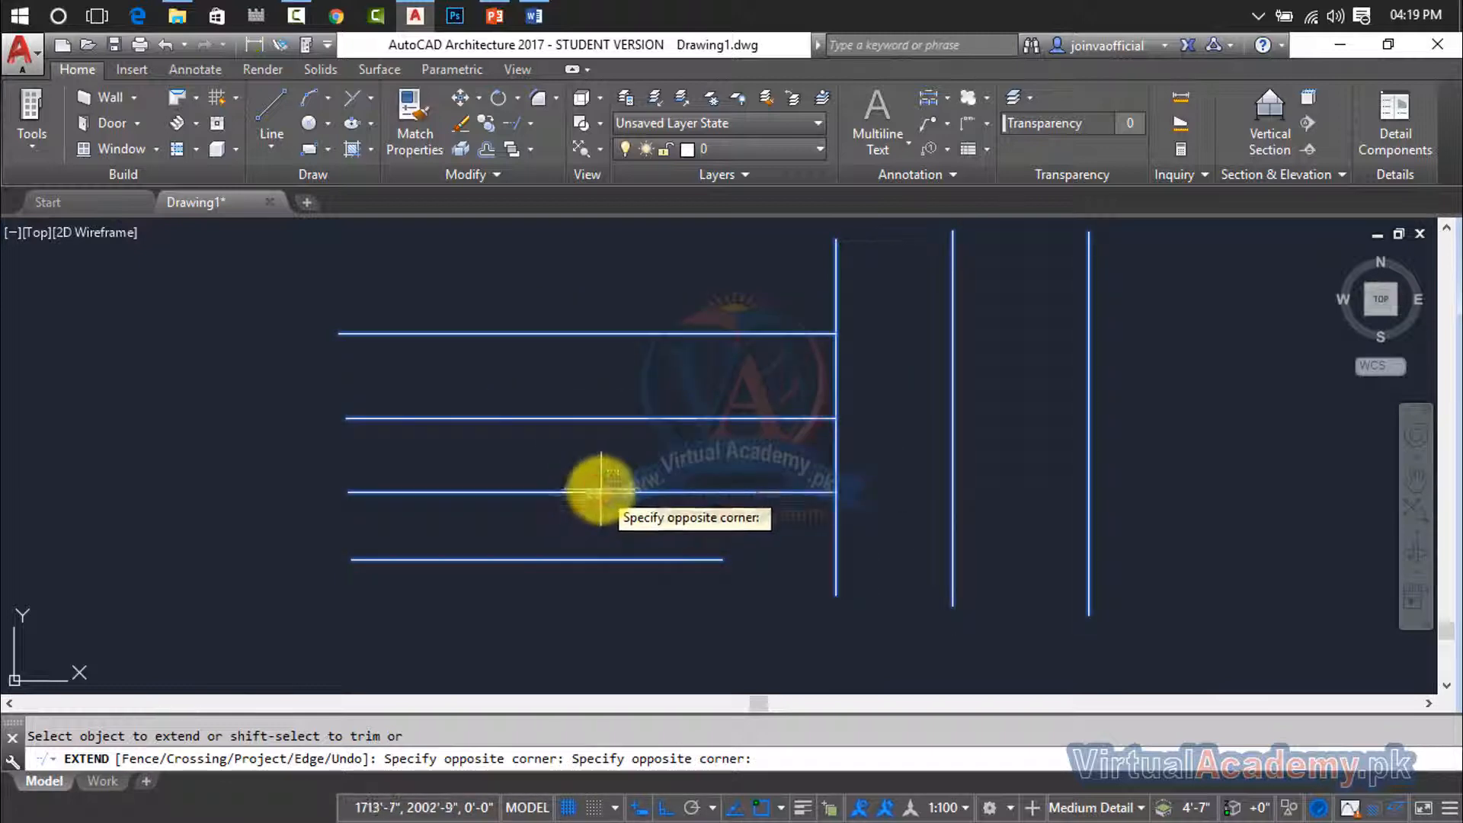
pyautogui.click(601, 488)
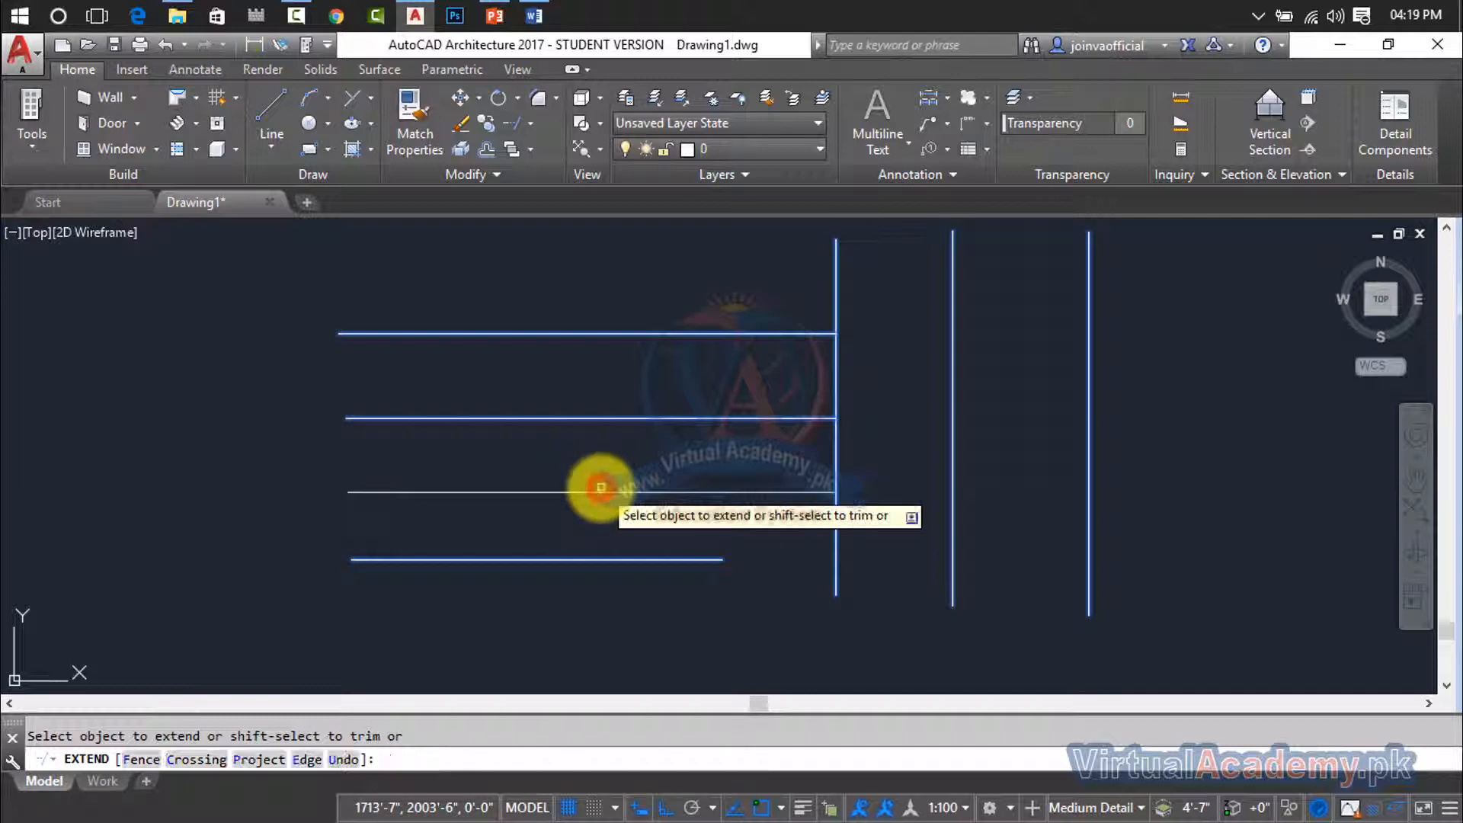
pyautogui.click(613, 561)
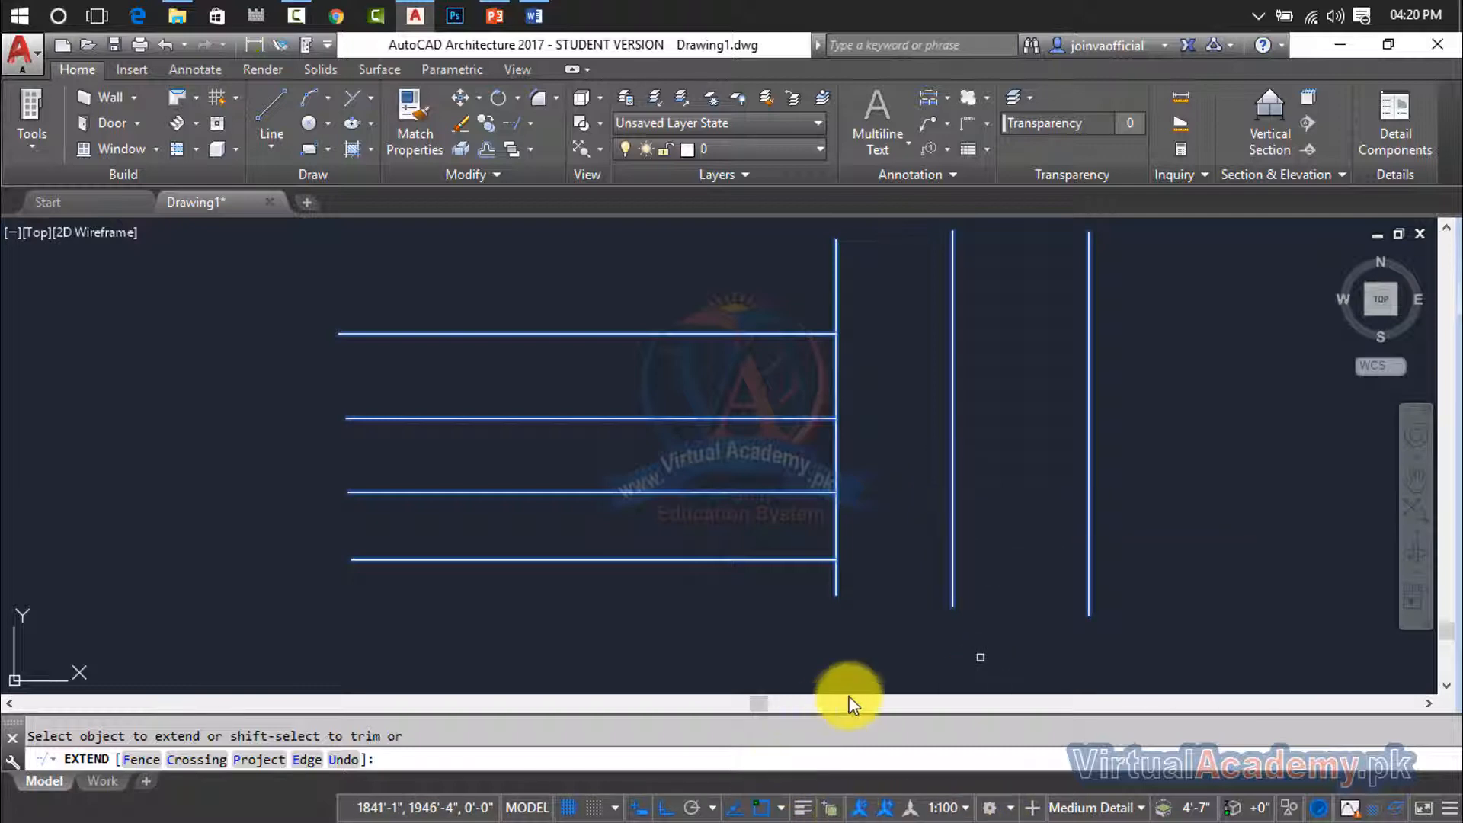
# - Extend all four horizontal lines further to the middle vertical line, working from the lowest to the uppermost
pyautogui.click(807, 559)
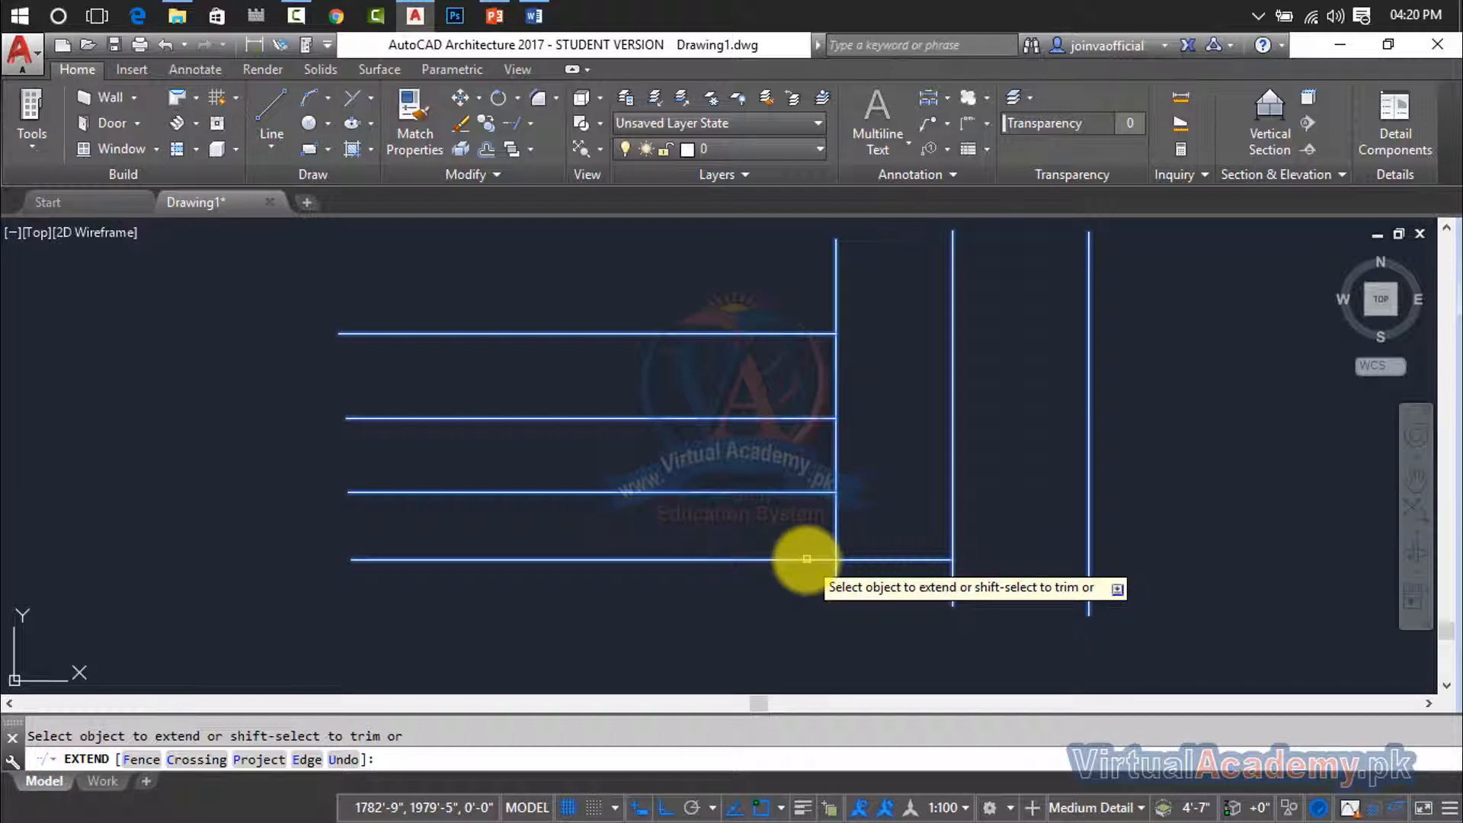
pyautogui.click(798, 494)
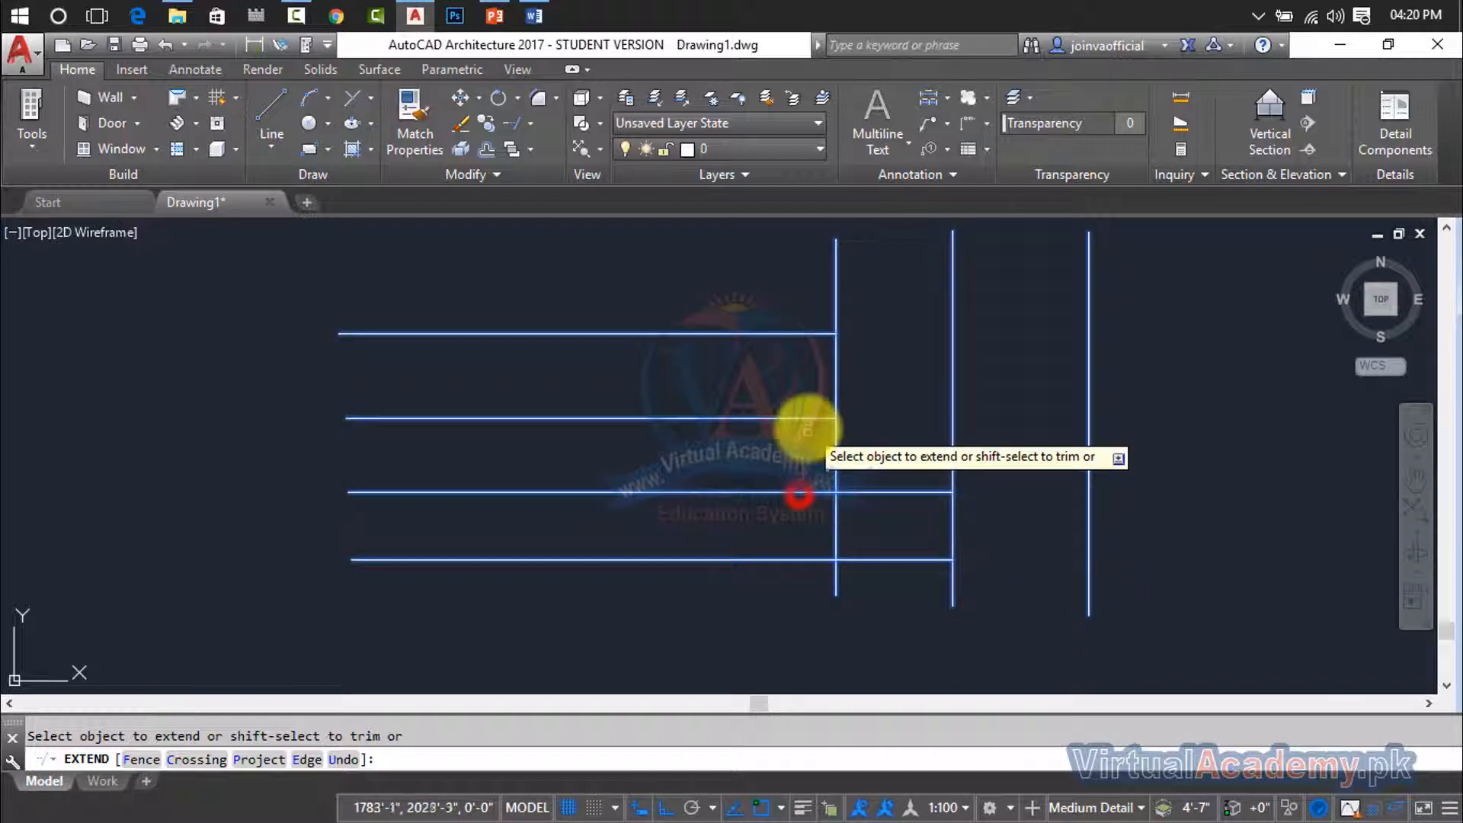
pyautogui.click(809, 419)
pyautogui.click(808, 333)
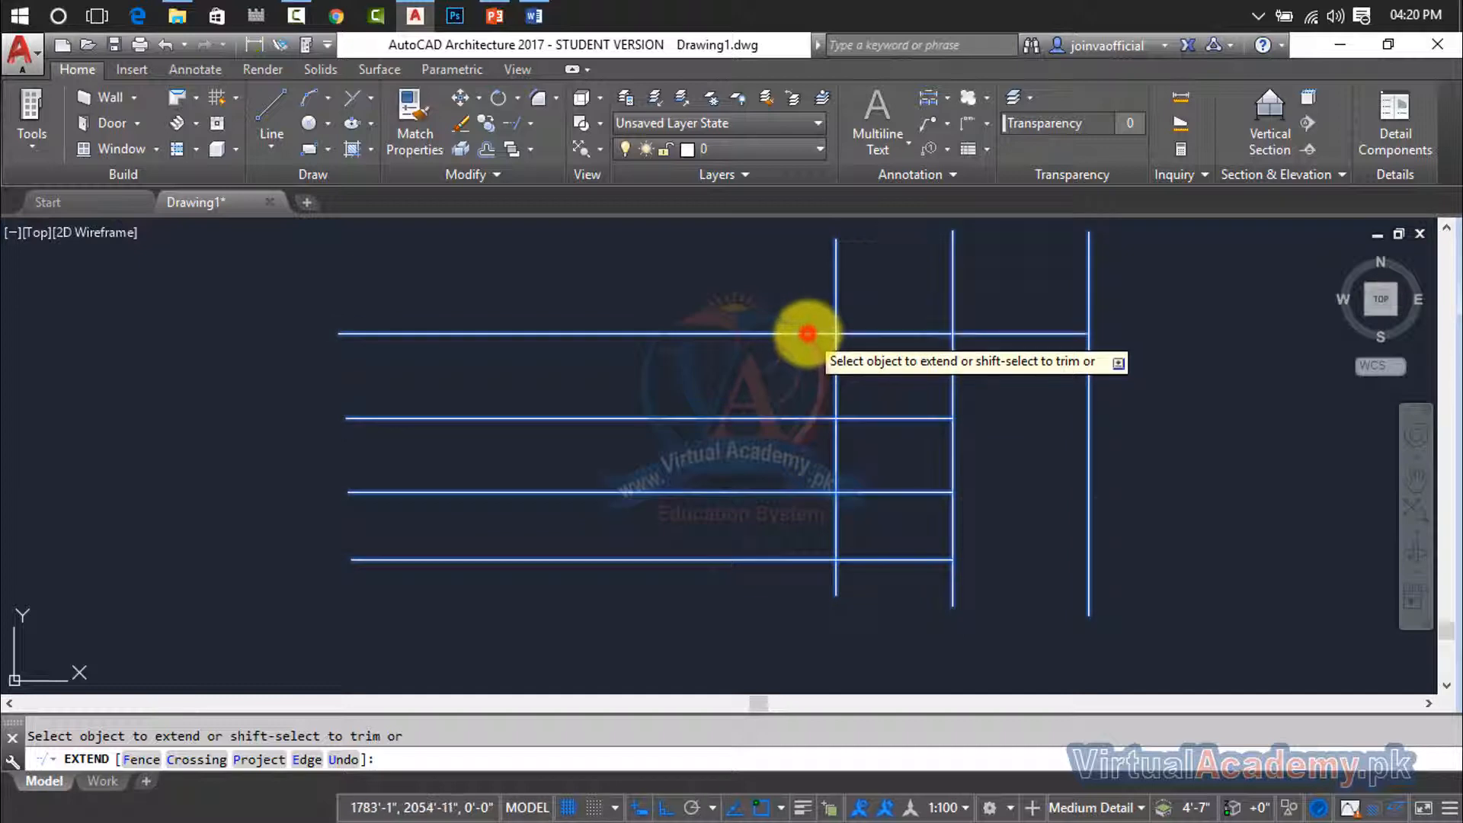
# - Extend all four horizontal lines on to the farthest vertical line
pyautogui.click(804, 418)
pyautogui.click(806, 492)
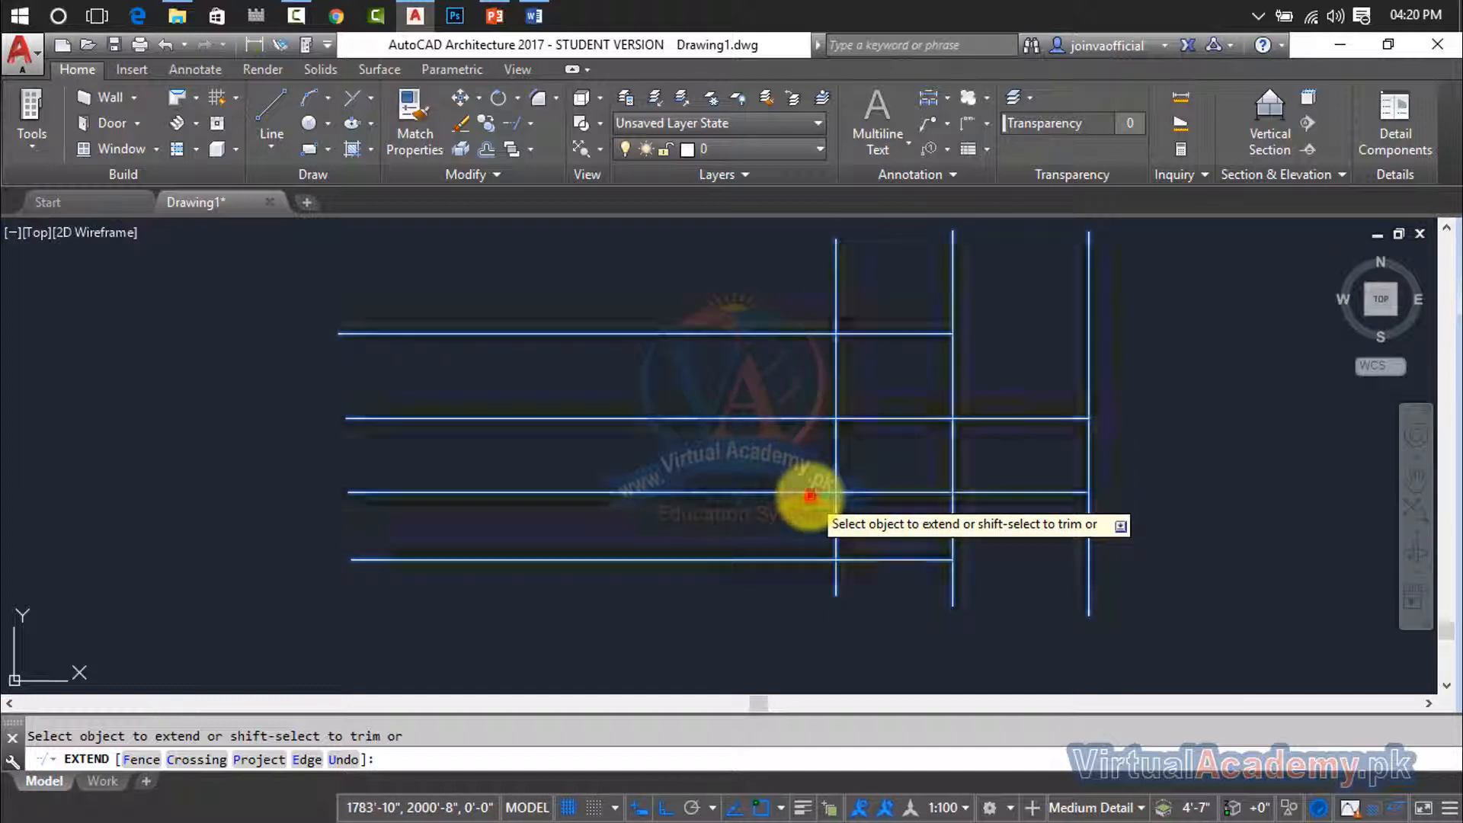
pyautogui.click(813, 560)
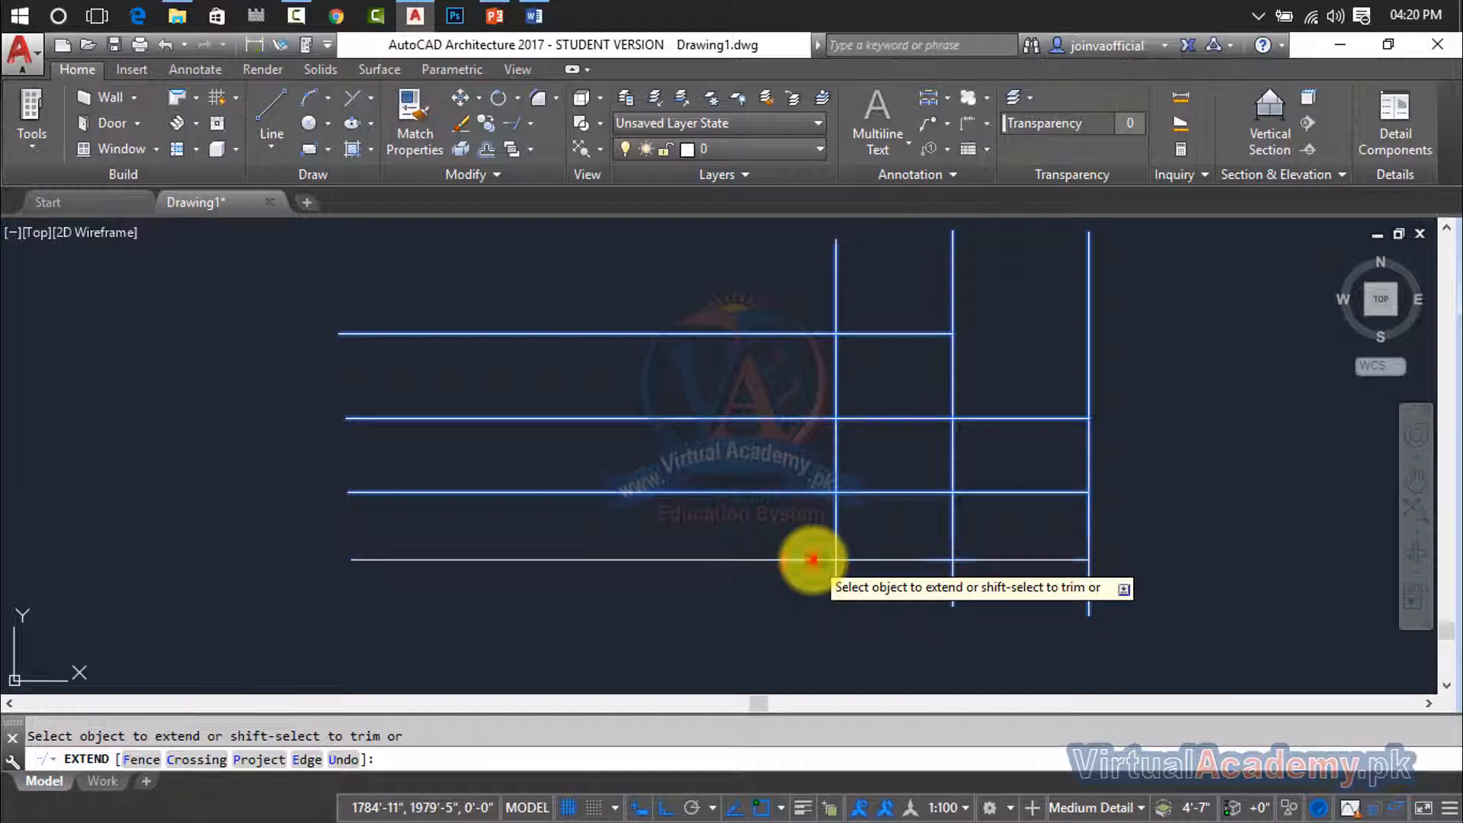
pyautogui.click(816, 336)
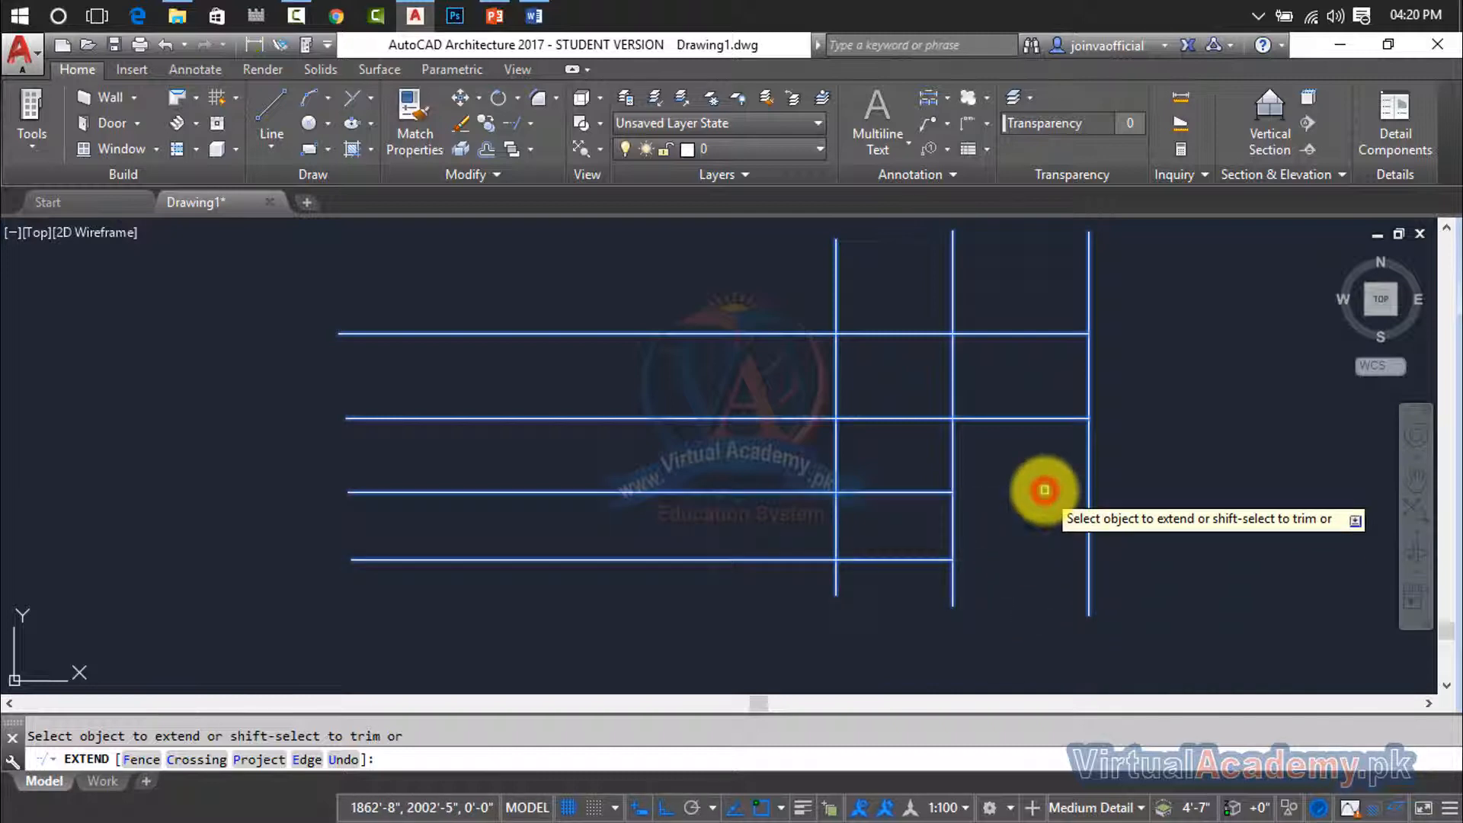
# - Trim the upper two horizontal lines back to the middle vertical line within the Extend command
pyautogui.click(1040, 415)
pyautogui.click(1041, 418)
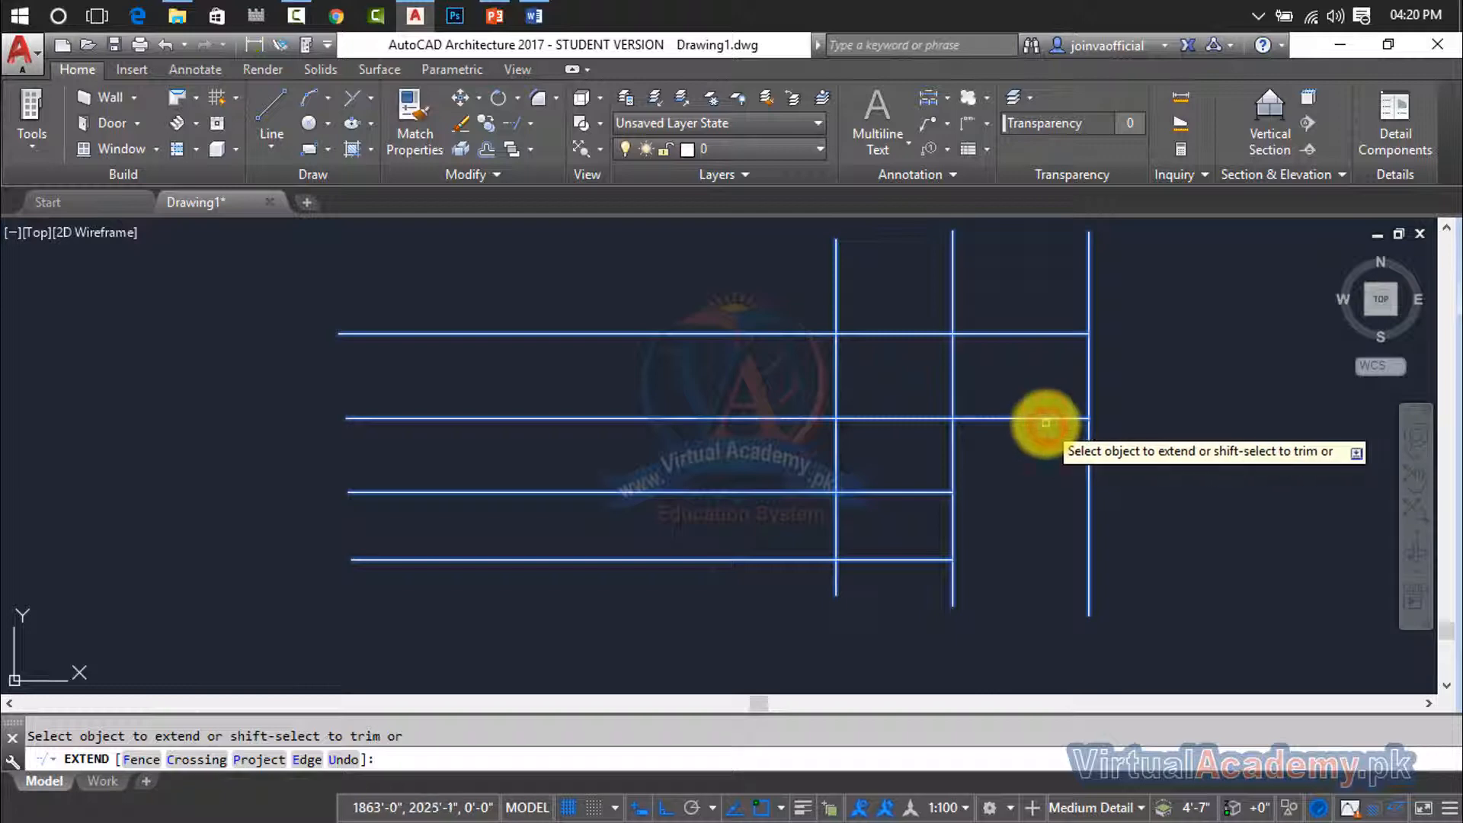
pyautogui.keyDown('shift'); pyautogui.click(1045, 419); pyautogui.keyUp('shift')
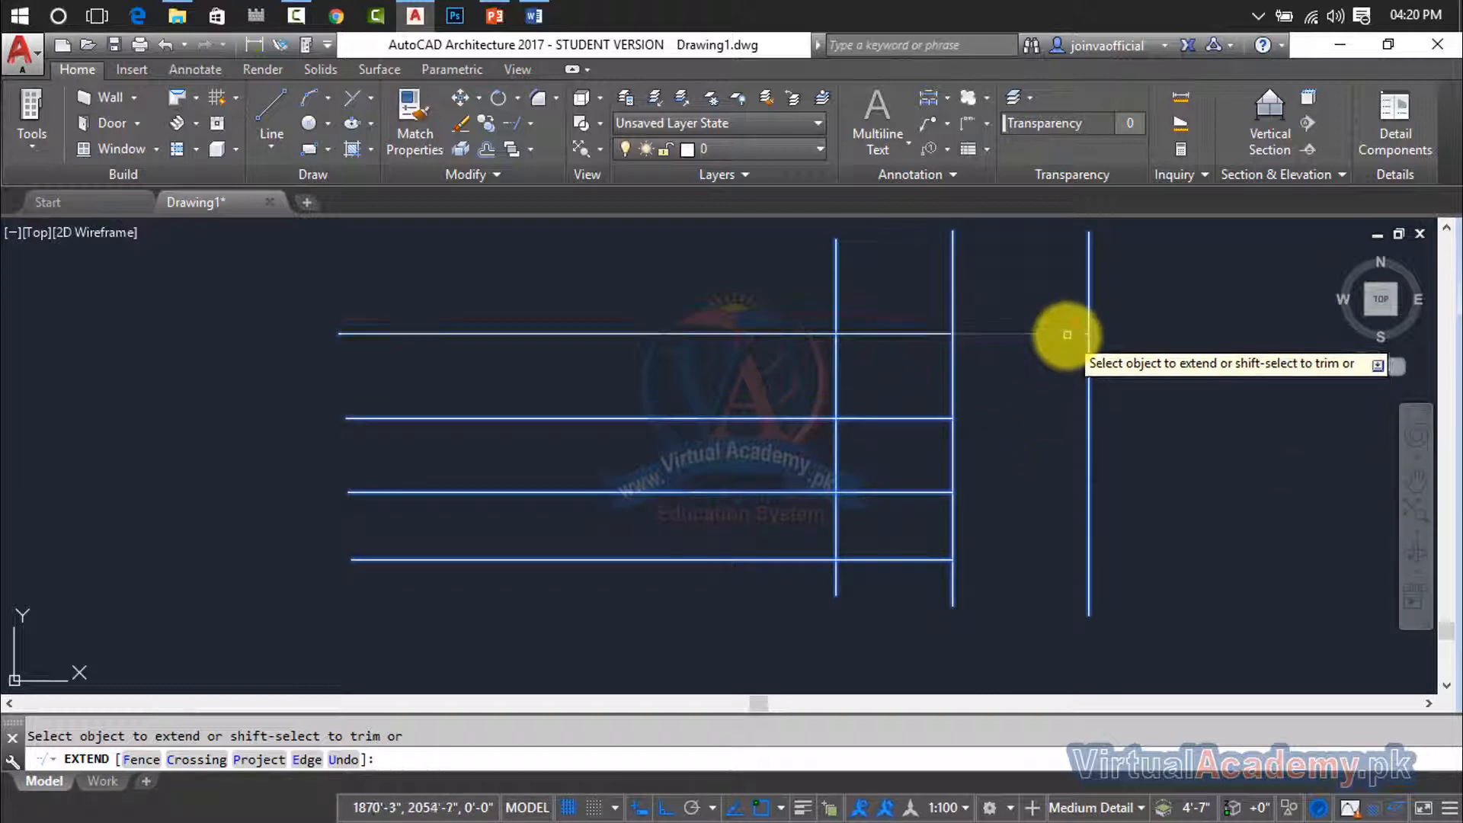
pyautogui.keyDown('shift'); pyautogui.click(1067, 336); pyautogui.keyUp('shift')
# - Trim all four horizontal lines back to the first vertical line within the Extend command
pyautogui.keyDown('shift'); pyautogui.click(897, 333); pyautogui.keyUp('shift')
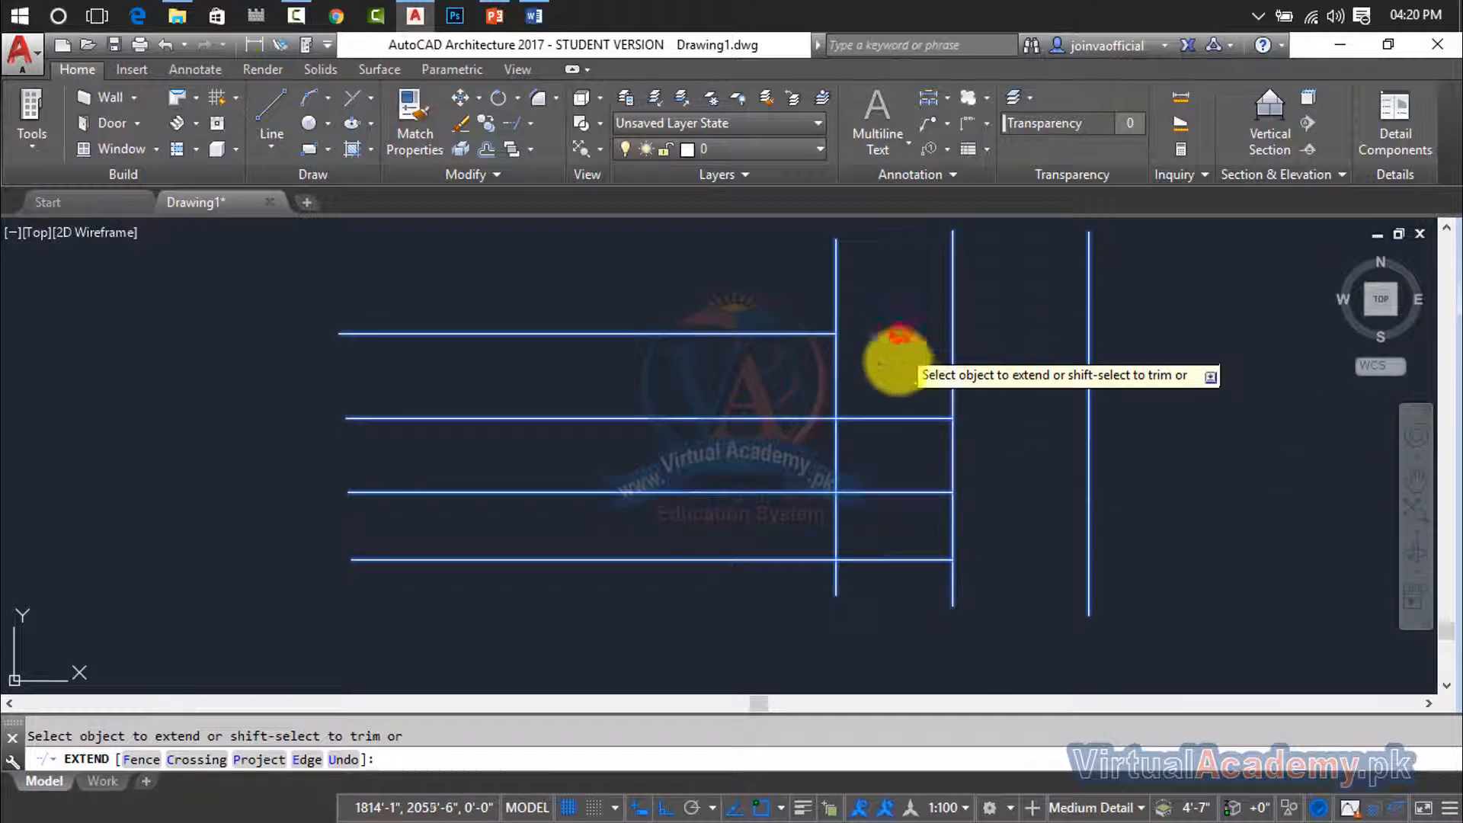
pyautogui.keyDown('shift'); pyautogui.click(890, 417); pyautogui.keyUp('shift')
pyautogui.click(903, 349)
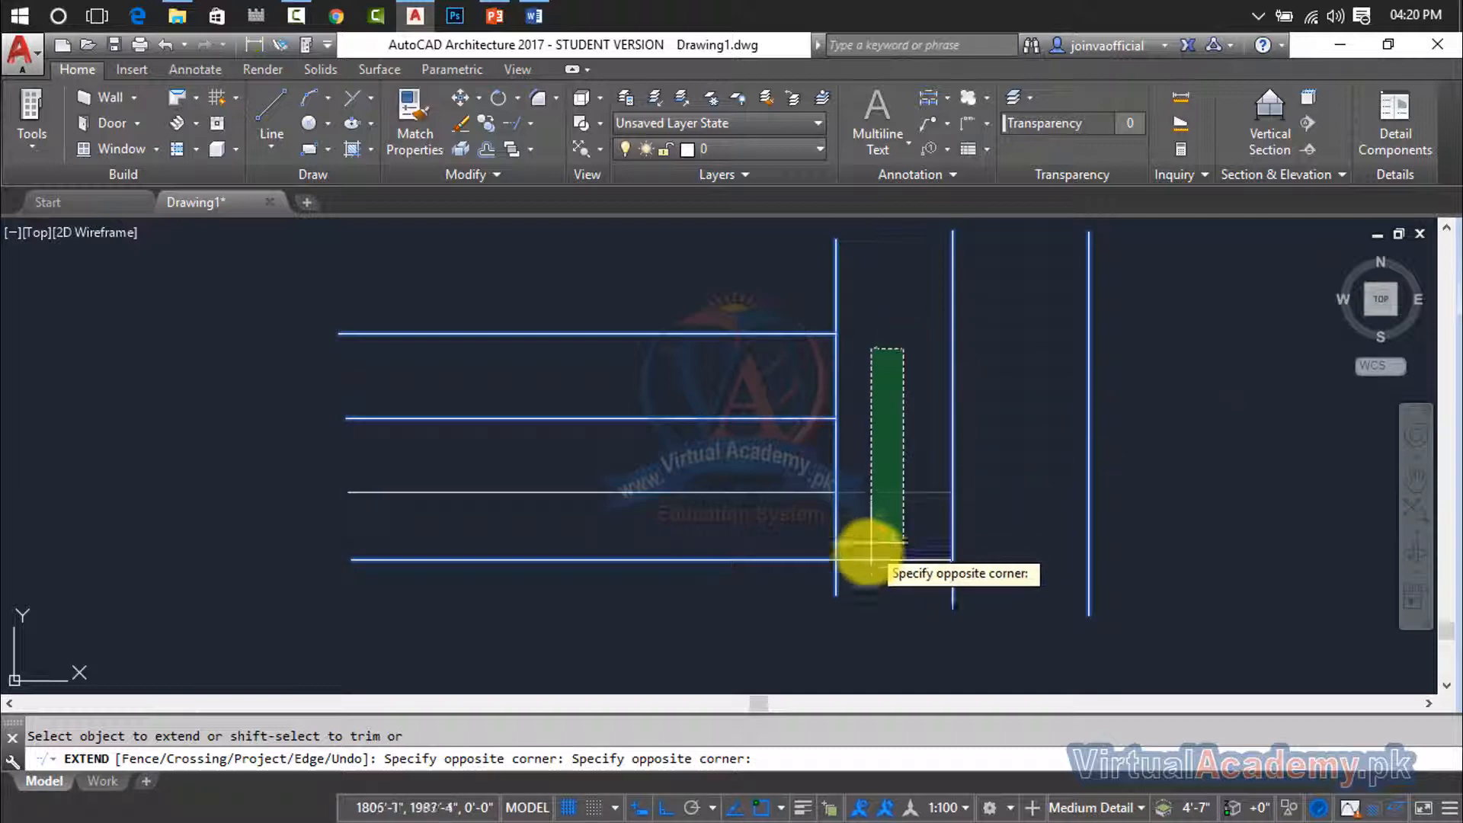
pyautogui.keyDown('shift'); pyautogui.click(857, 604); pyautogui.keyUp('shift')
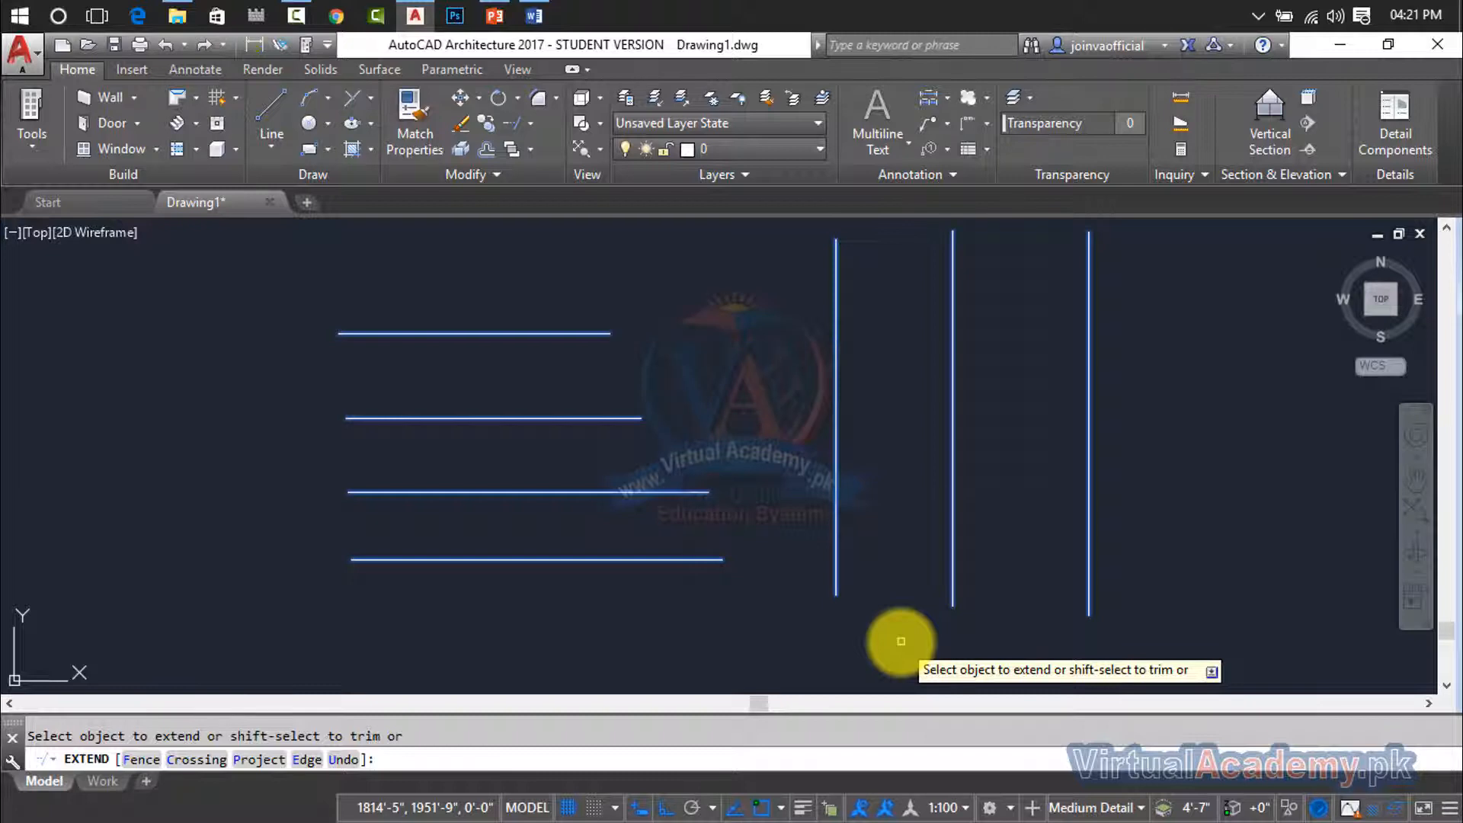
pyautogui.press('Escape')
pyautogui.scroll(-2, 915, 564)
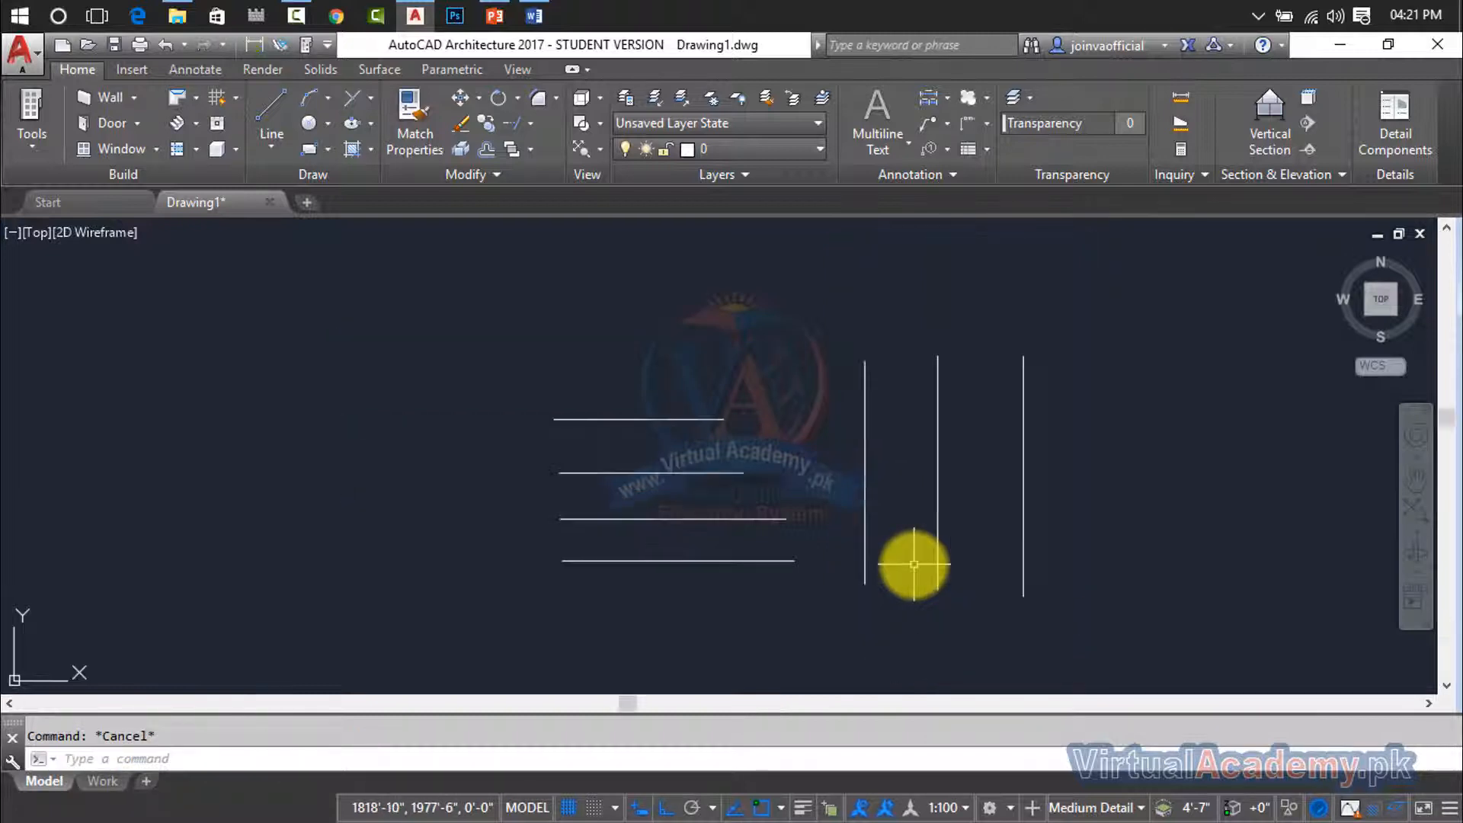
pyautogui.moveTo(911, 564); pyautogui.dragTo(842, 564, button='middle')
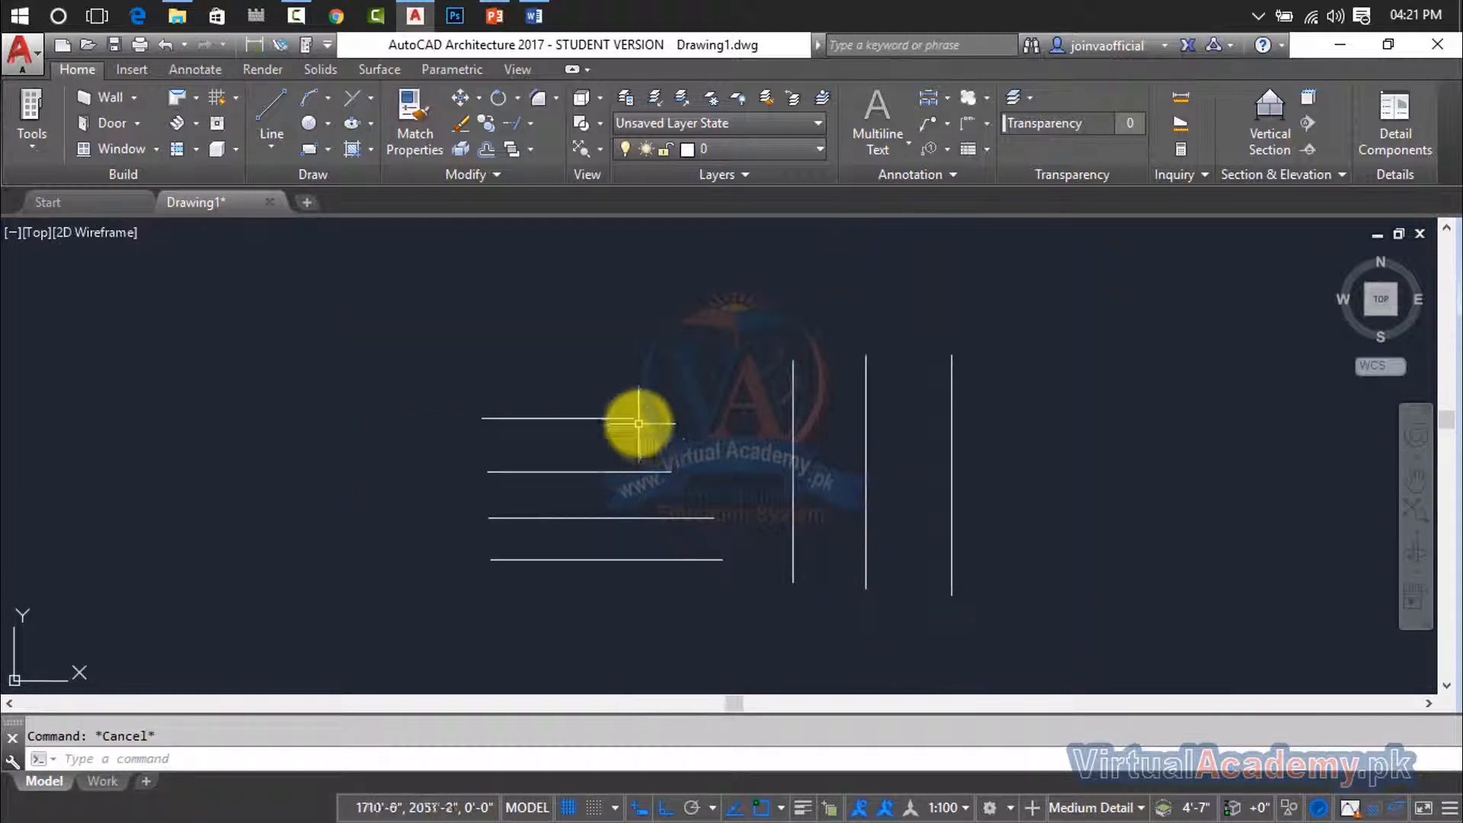
pyautogui.scroll(2, 911, 439)
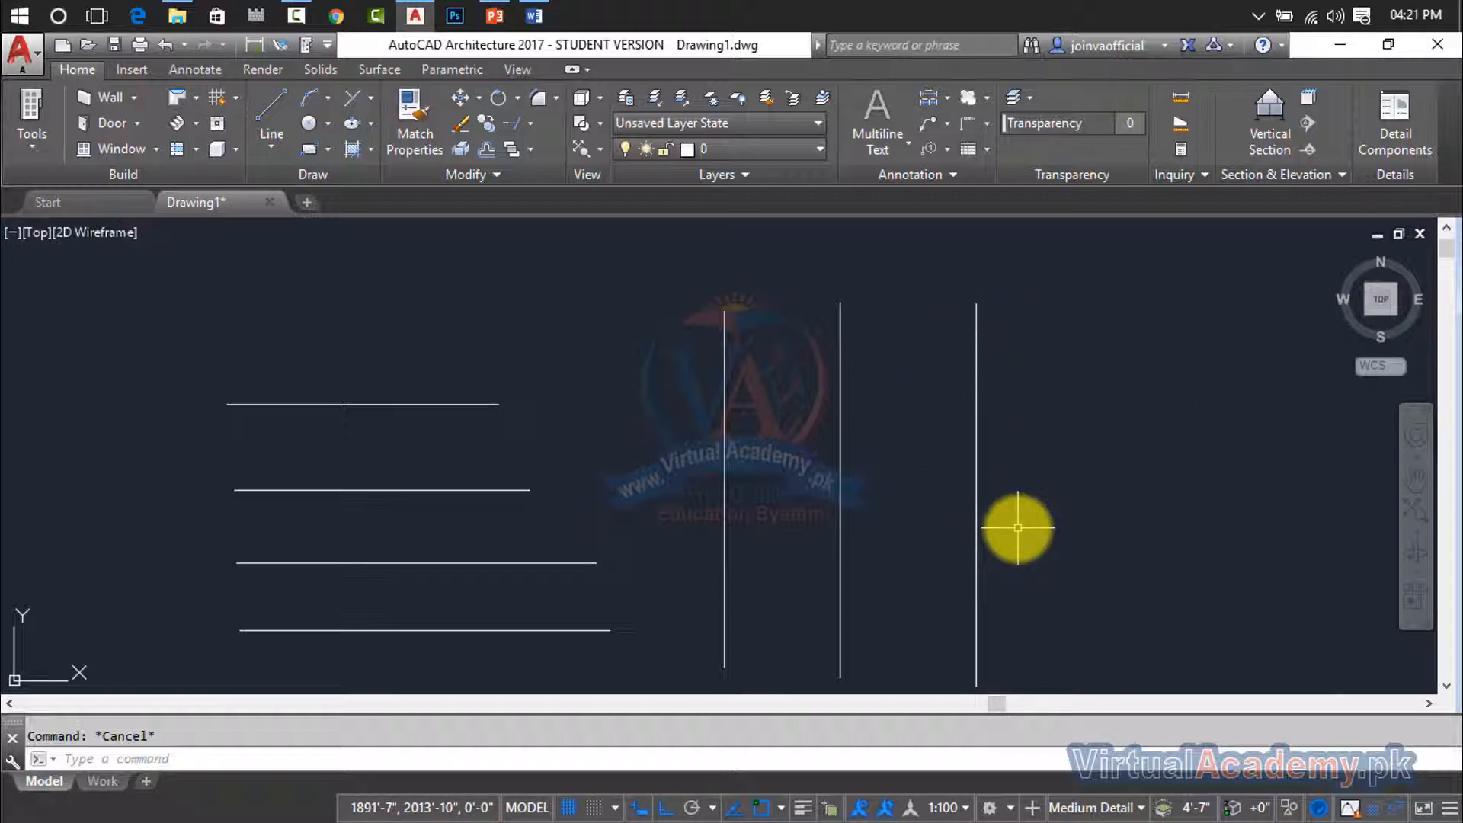
# - Extend all four horizontal lines directly to the farthest vertical line, using only that line as the boundary
pyautogui.moveTo(1018, 528); pyautogui.dragTo(1060, 471, button='middle')
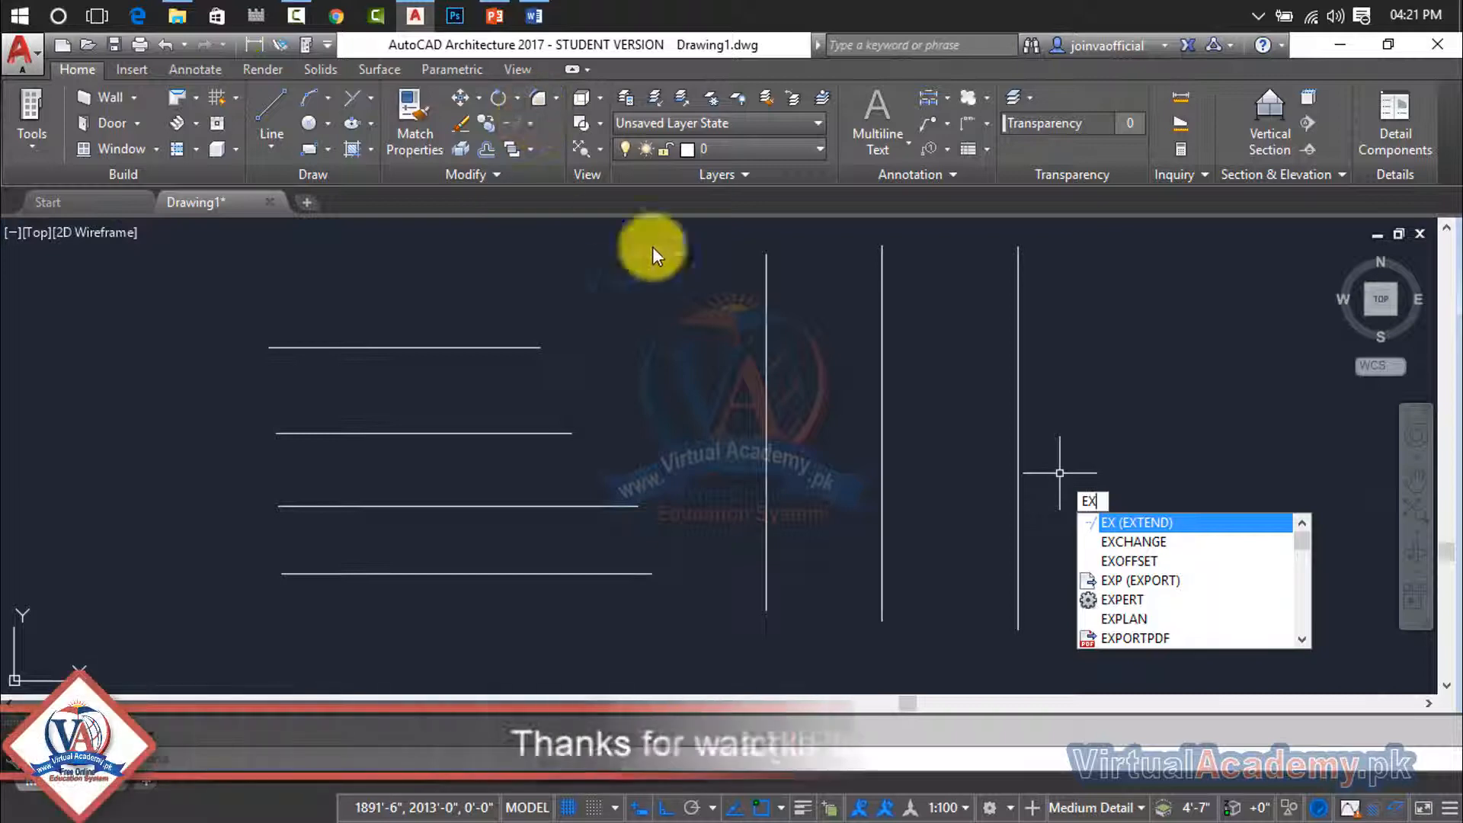
pyautogui.click(1135, 522)
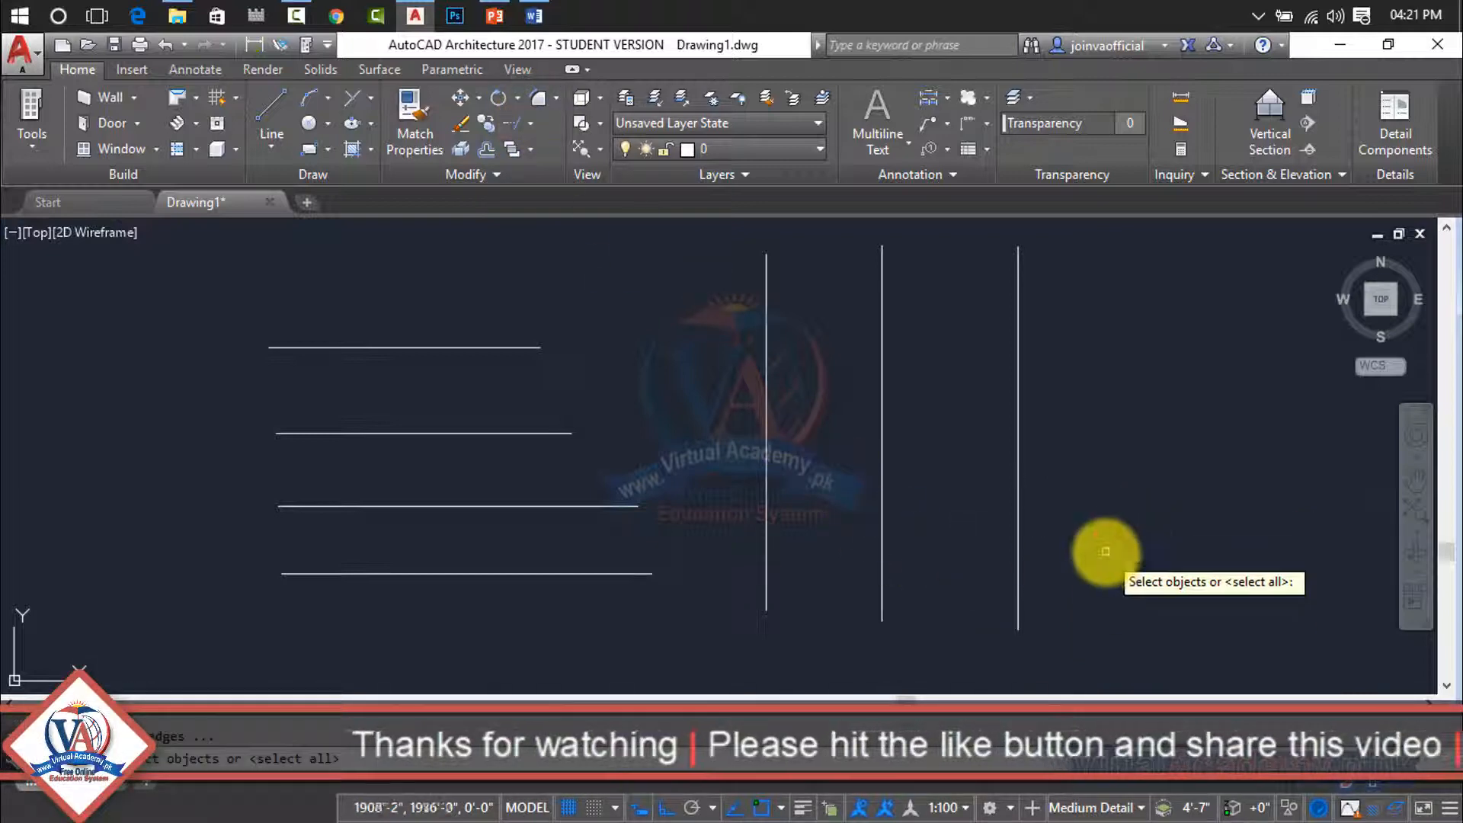
pyautogui.click(1018, 457)
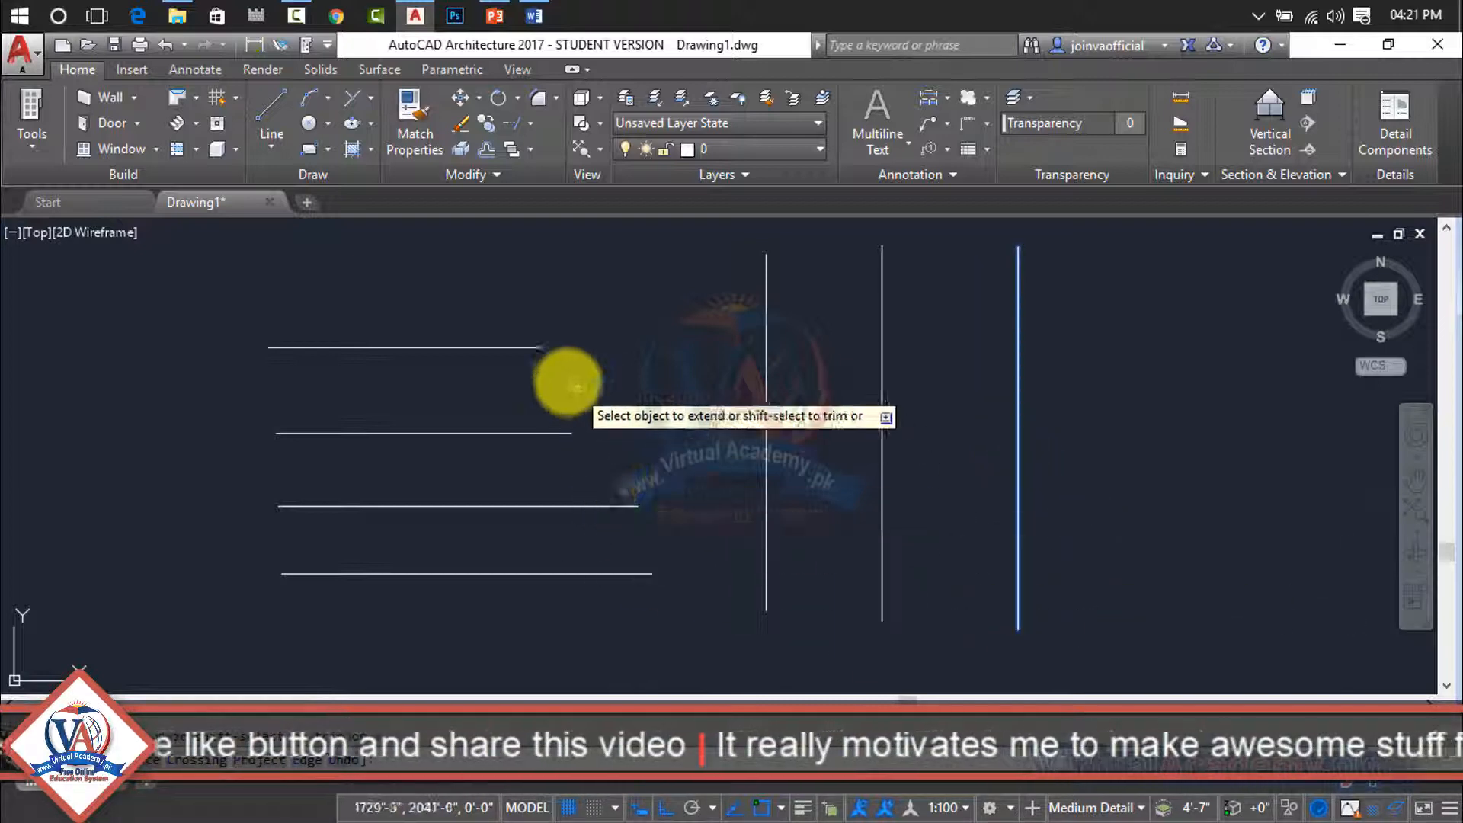
pyautogui.click(527, 349)
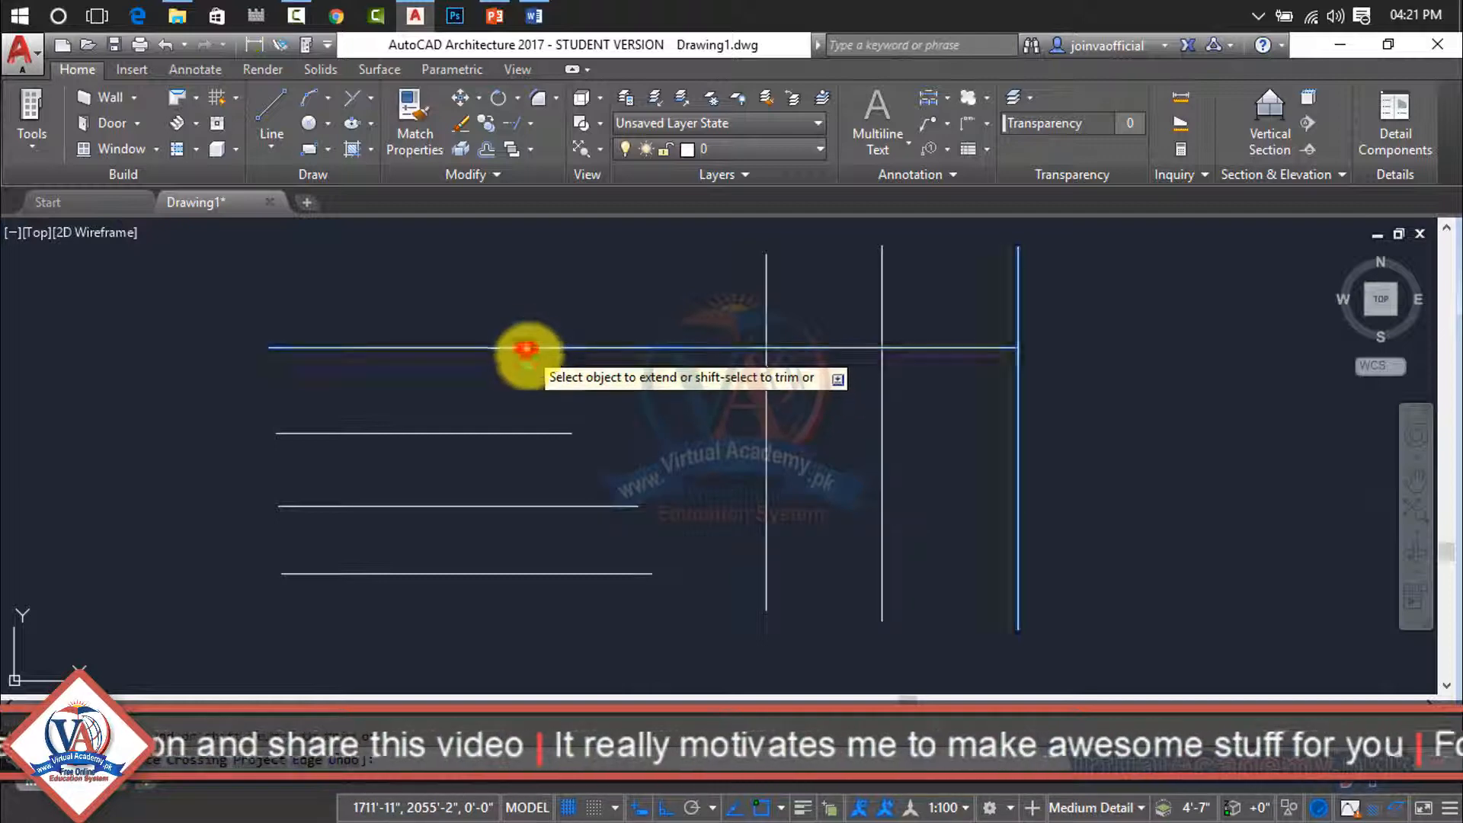
pyautogui.click(552, 435)
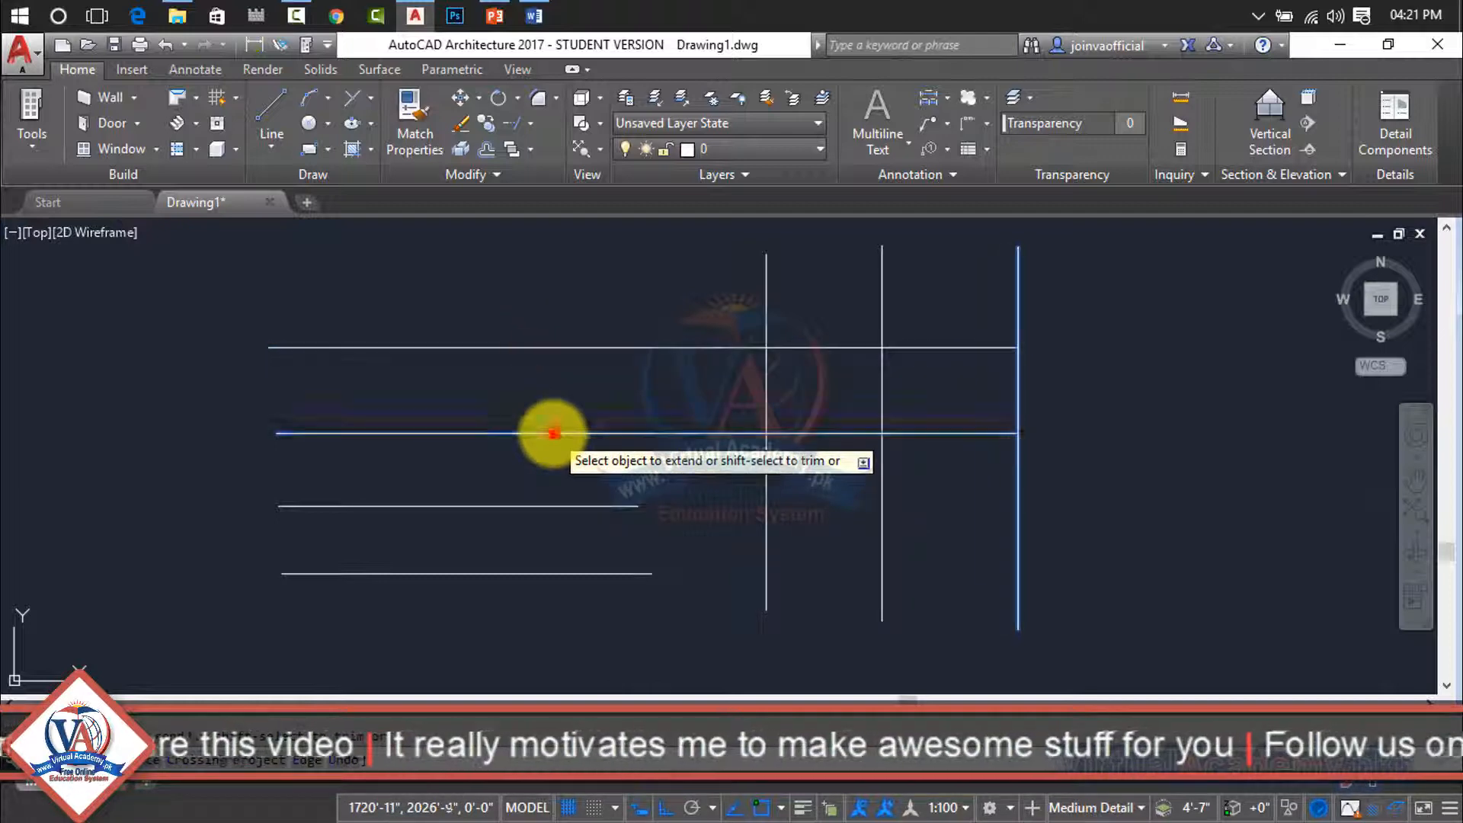
pyautogui.click(567, 505)
pyautogui.click(581, 573)
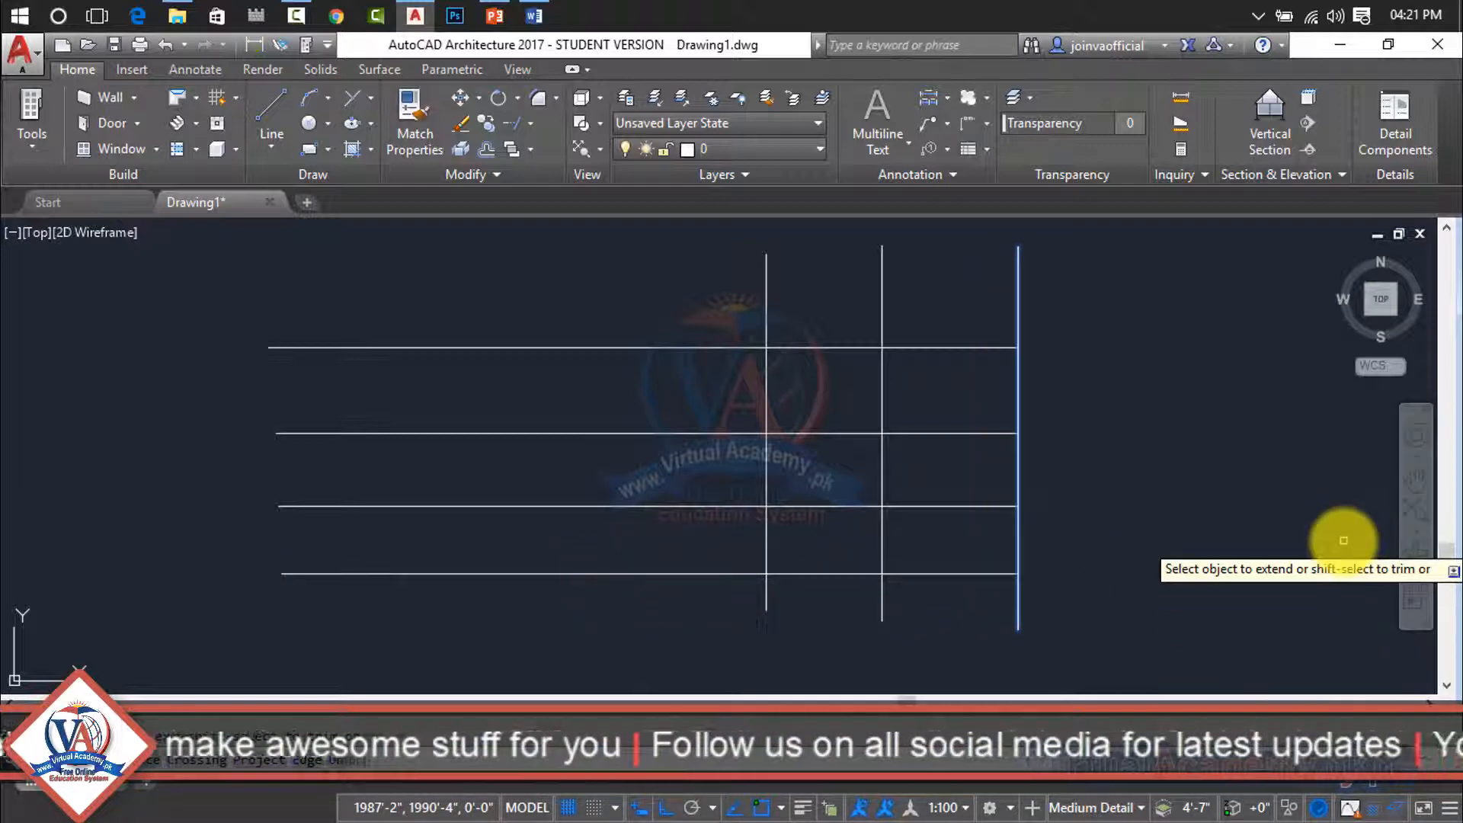
# - Try to trim the horizontal lines back to the middle vertical line within Extend, with only the farthest line as boundary
pyautogui.click(962, 303)
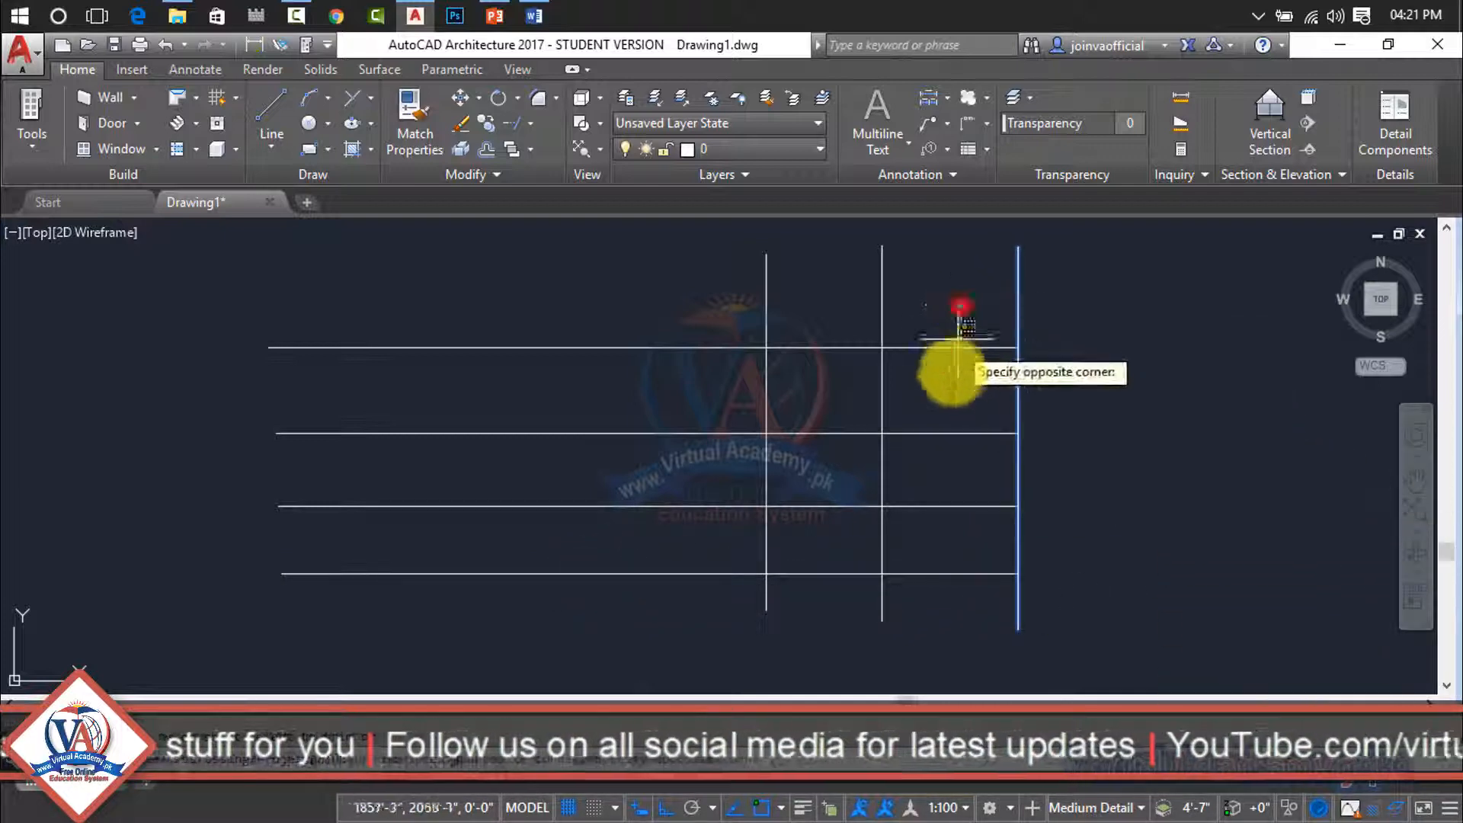
pyautogui.click(922, 616)
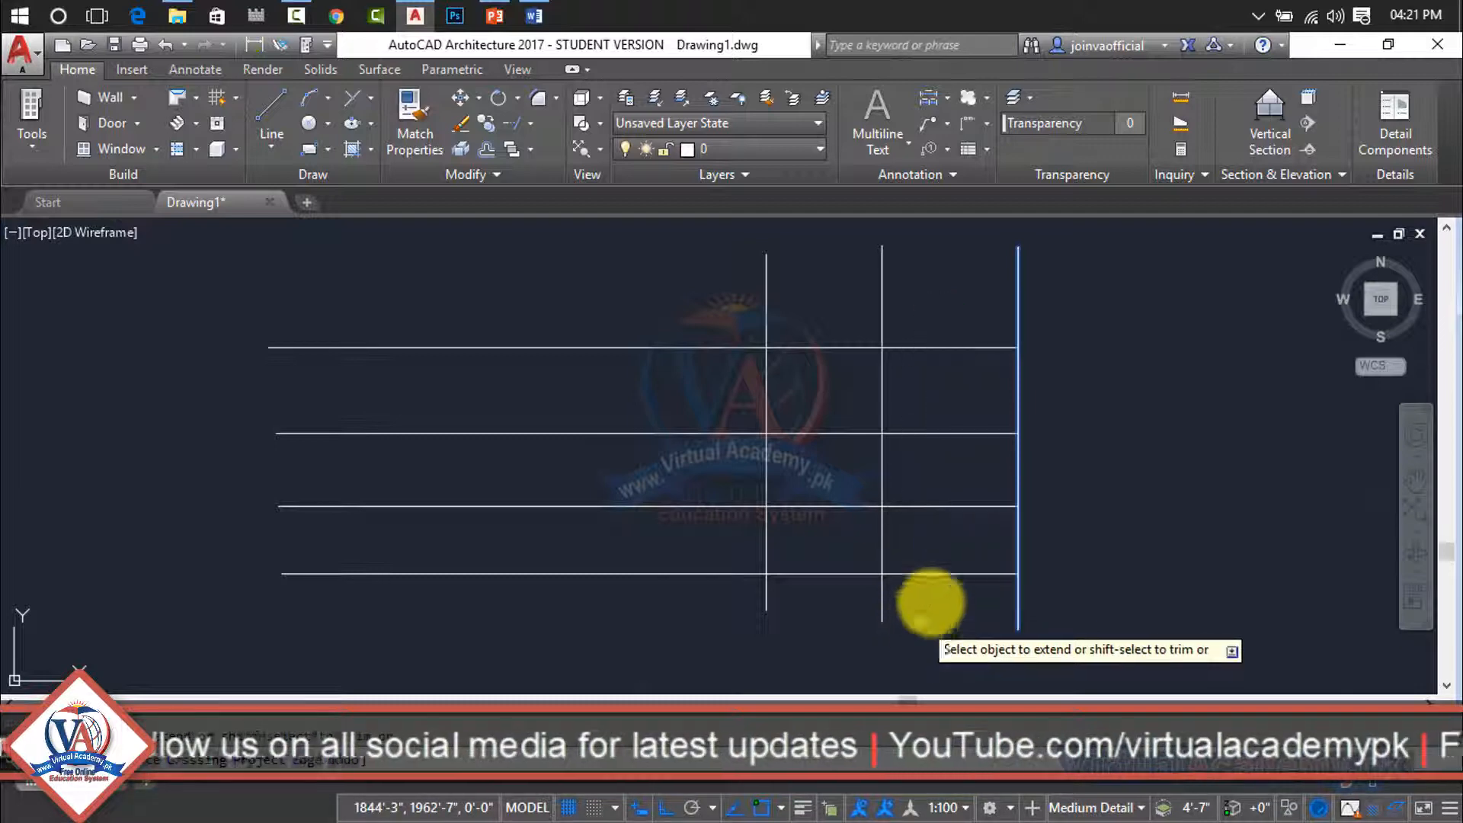
pyautogui.click(943, 506)
pyautogui.click(965, 330)
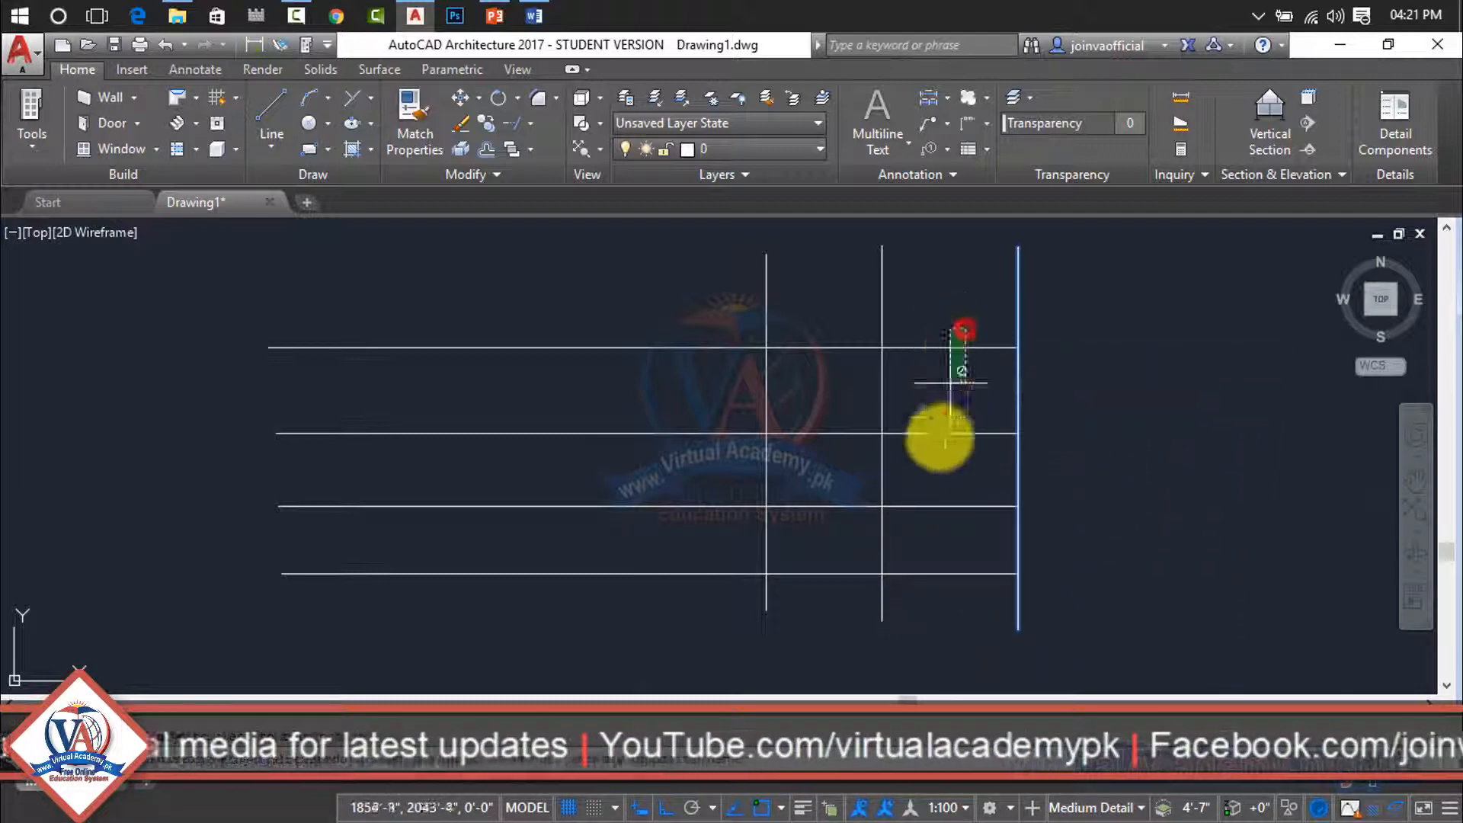
pyautogui.click(890, 644)
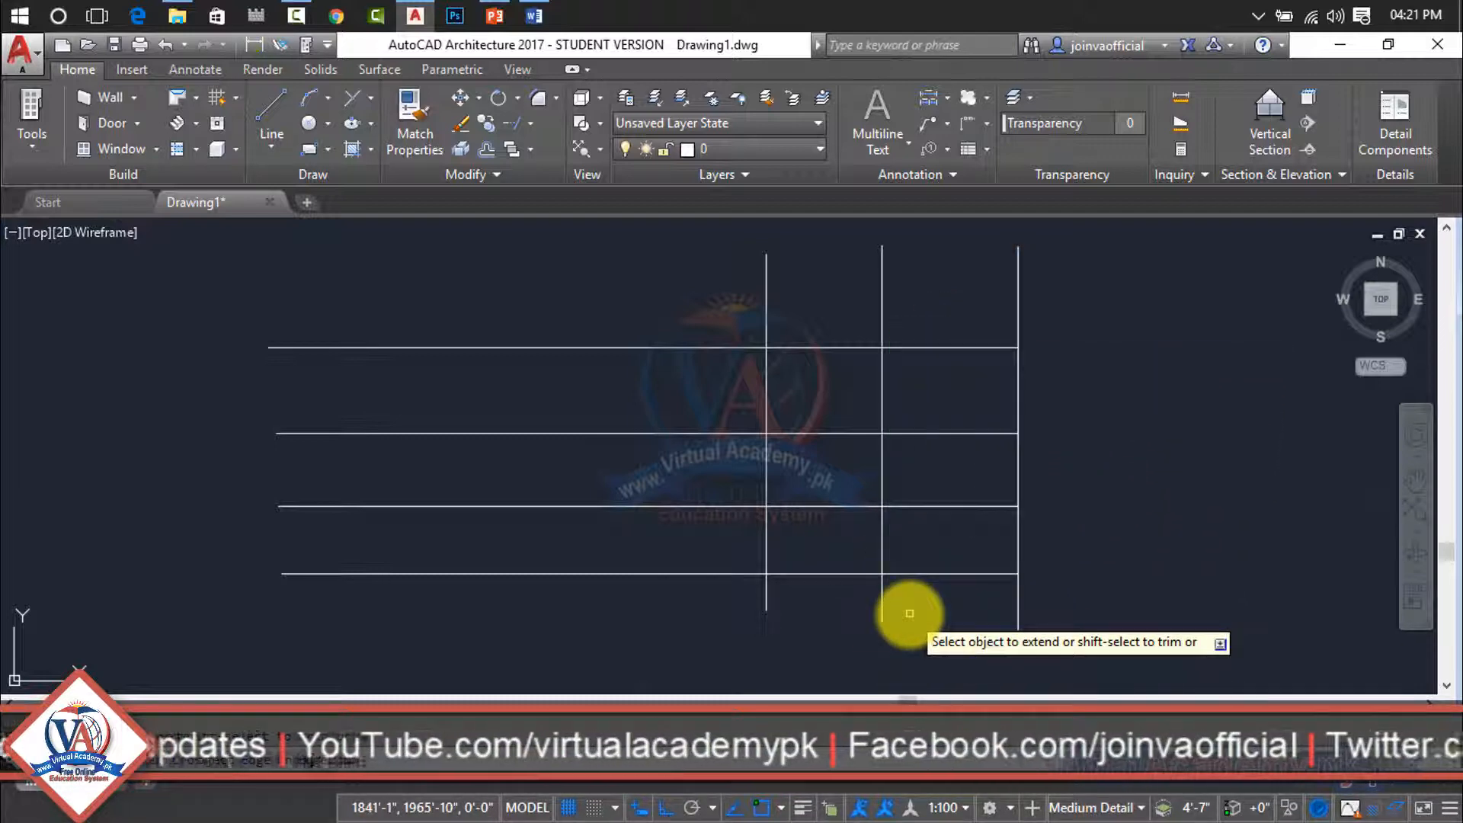
pyautogui.click(909, 614)
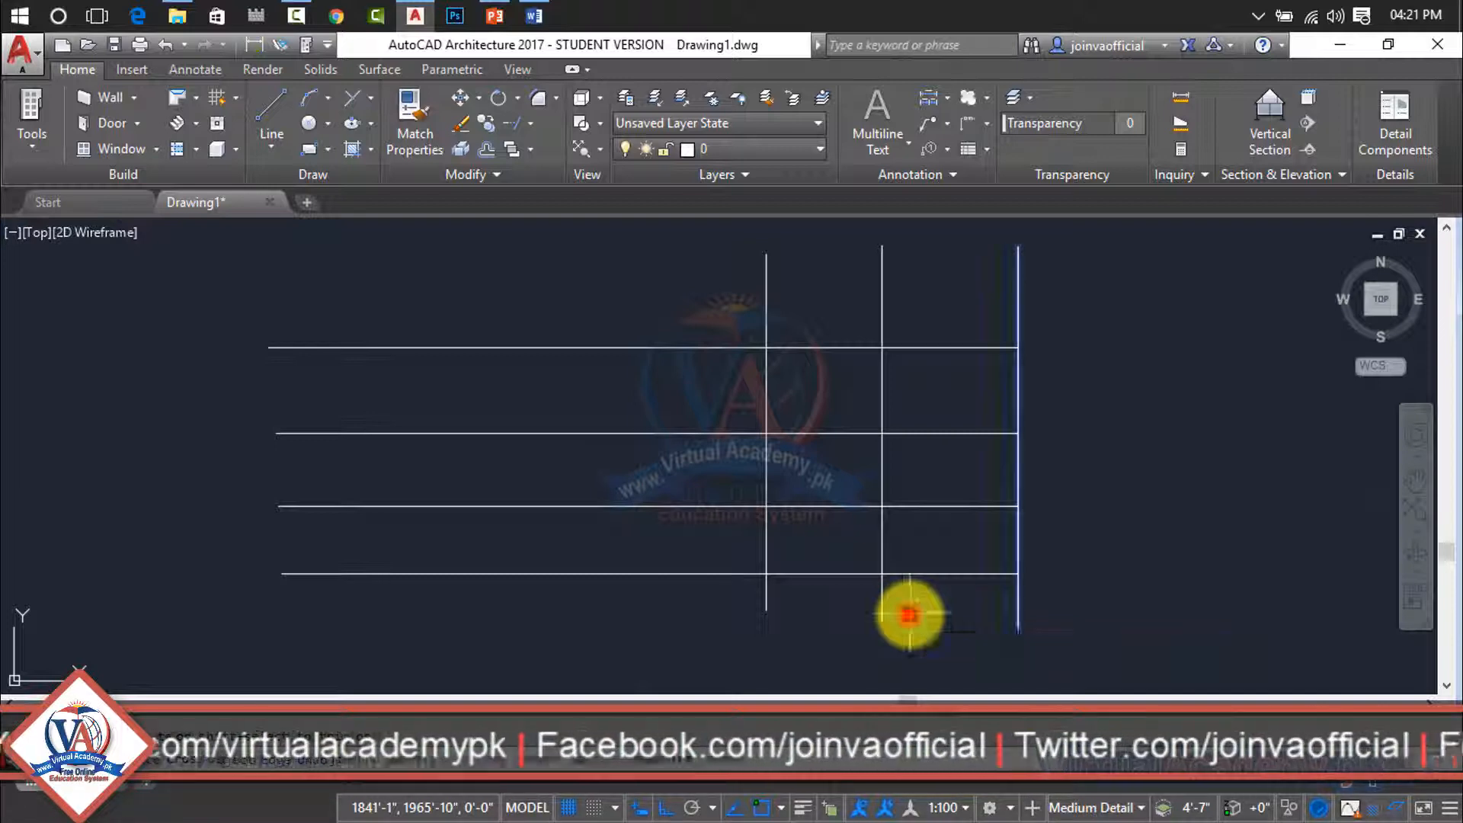
pyautogui.click(946, 613)
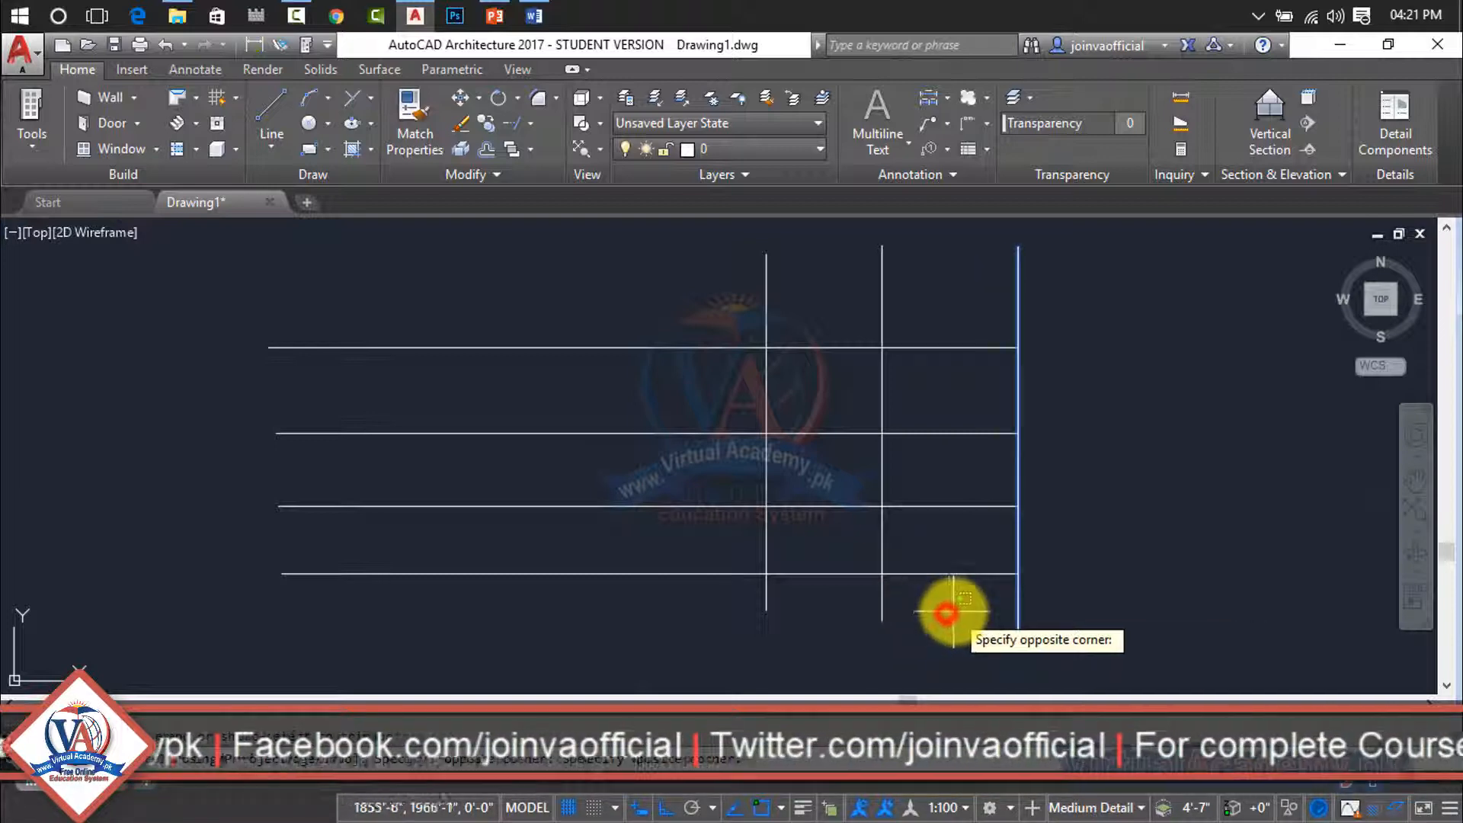
pyautogui.click(967, 313)
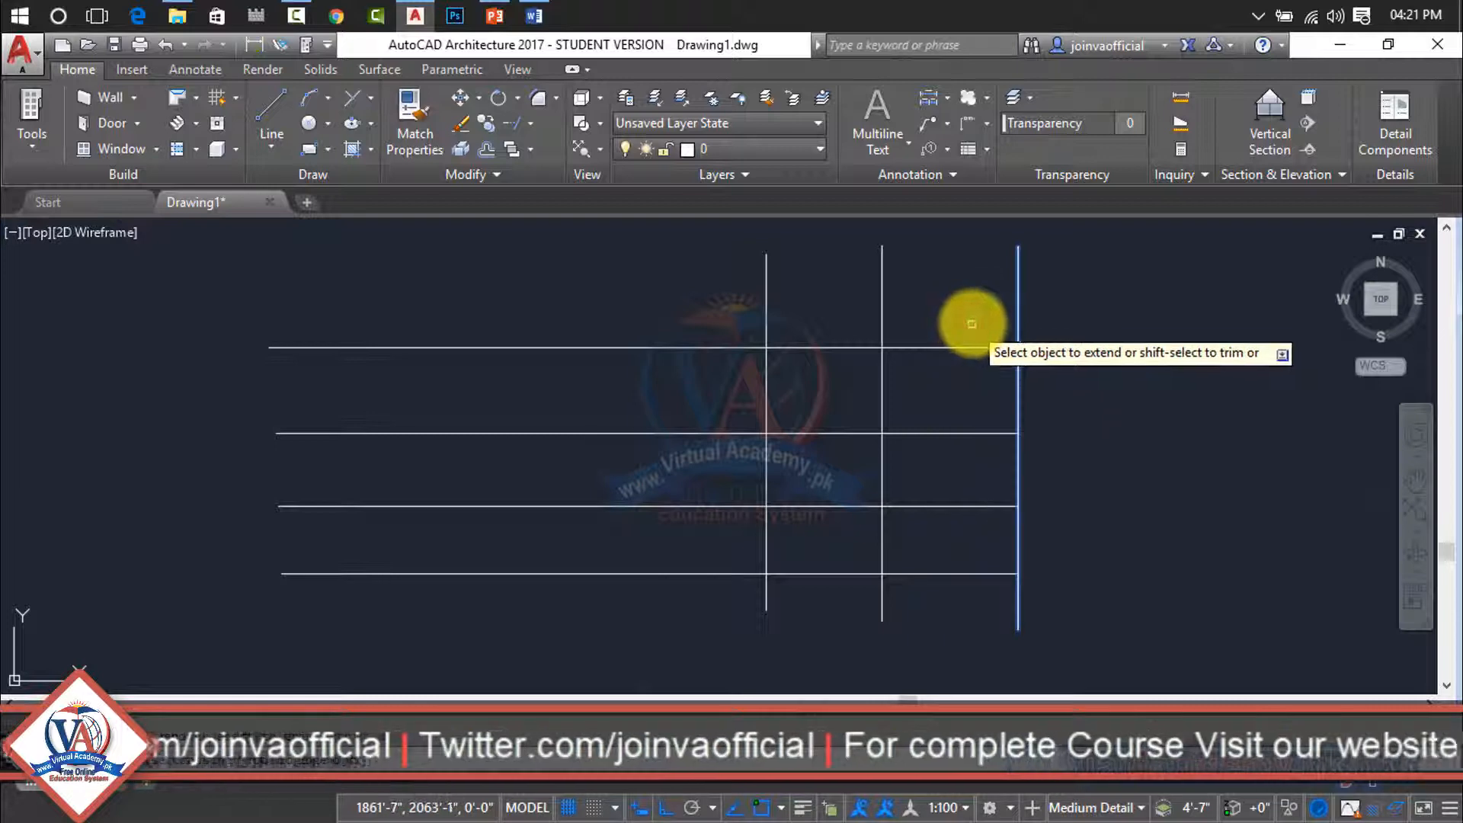
pyautogui.click(976, 312)
pyautogui.click(896, 656)
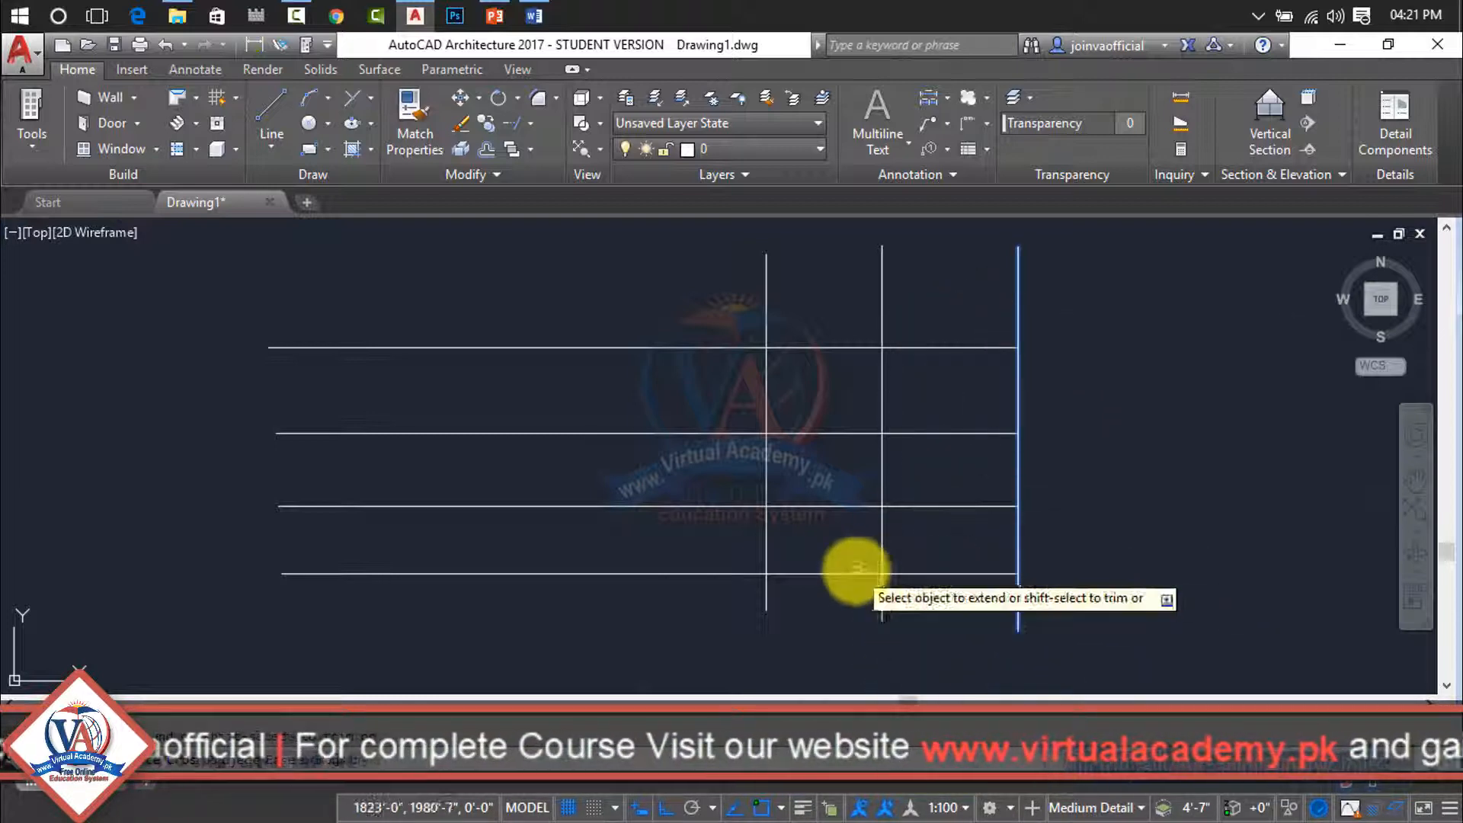
pyautogui.click(938, 348)
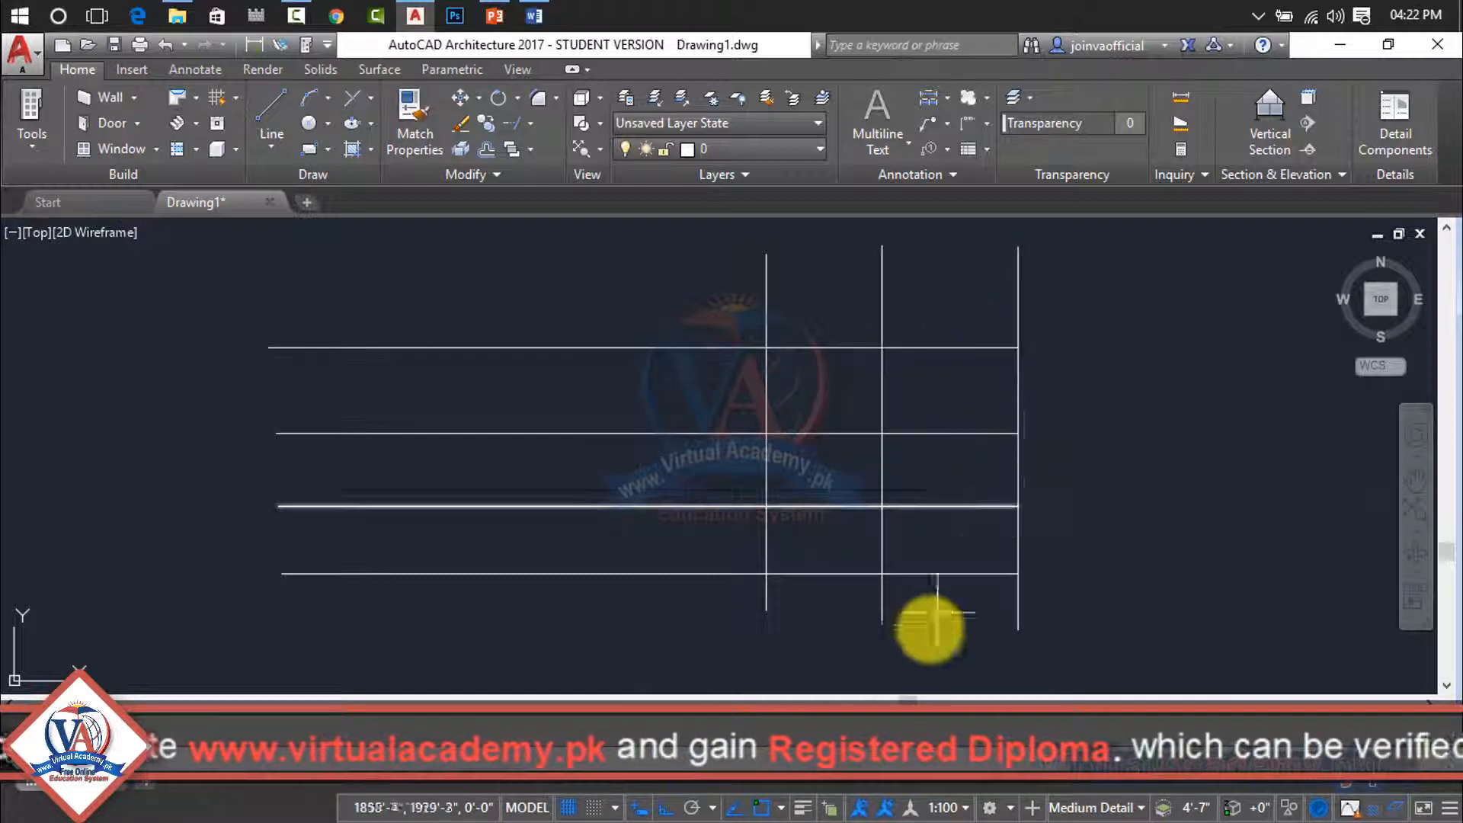
pyautogui.press('Return')
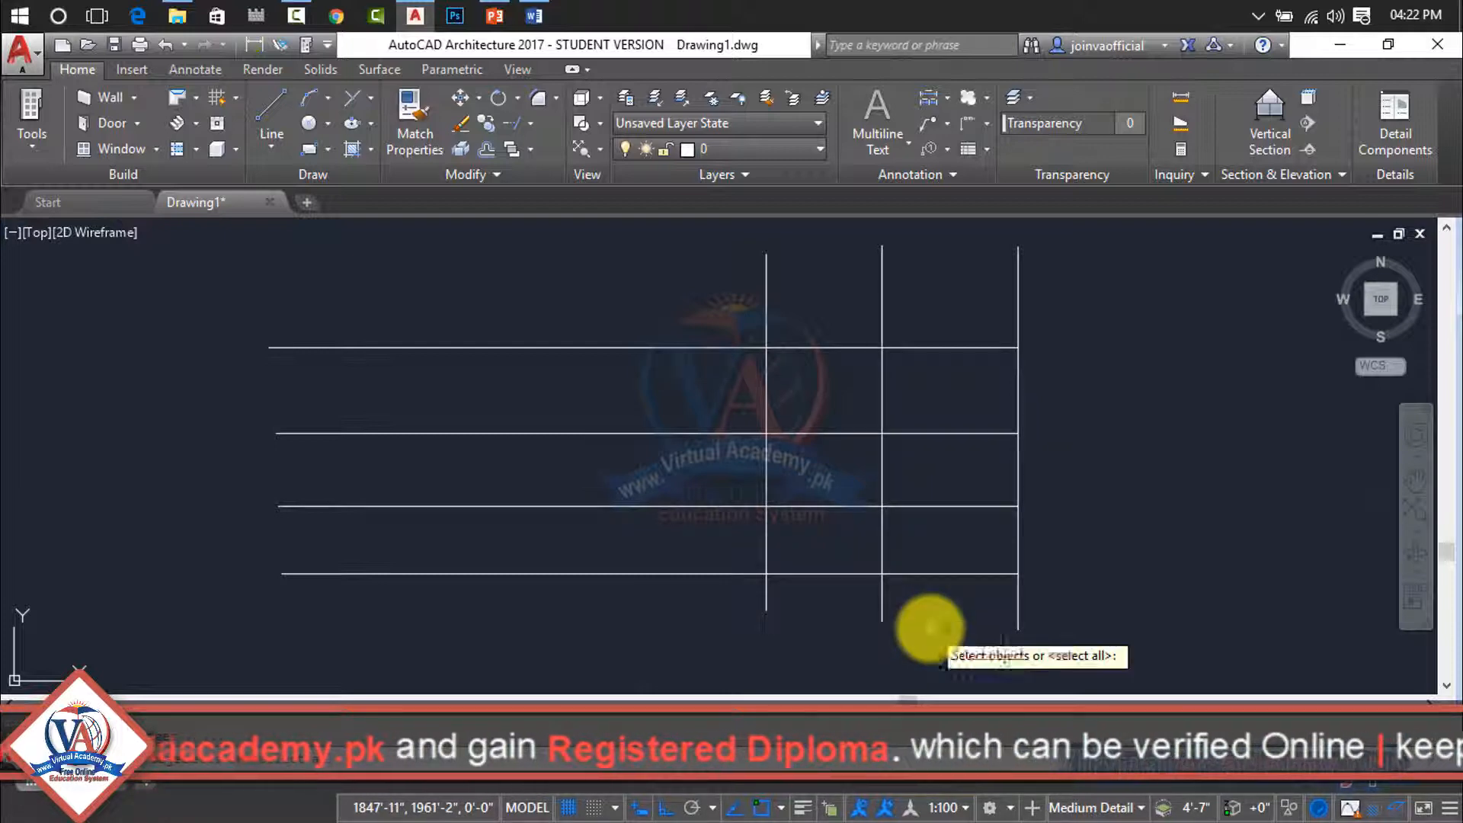
pyautogui.click(943, 296)
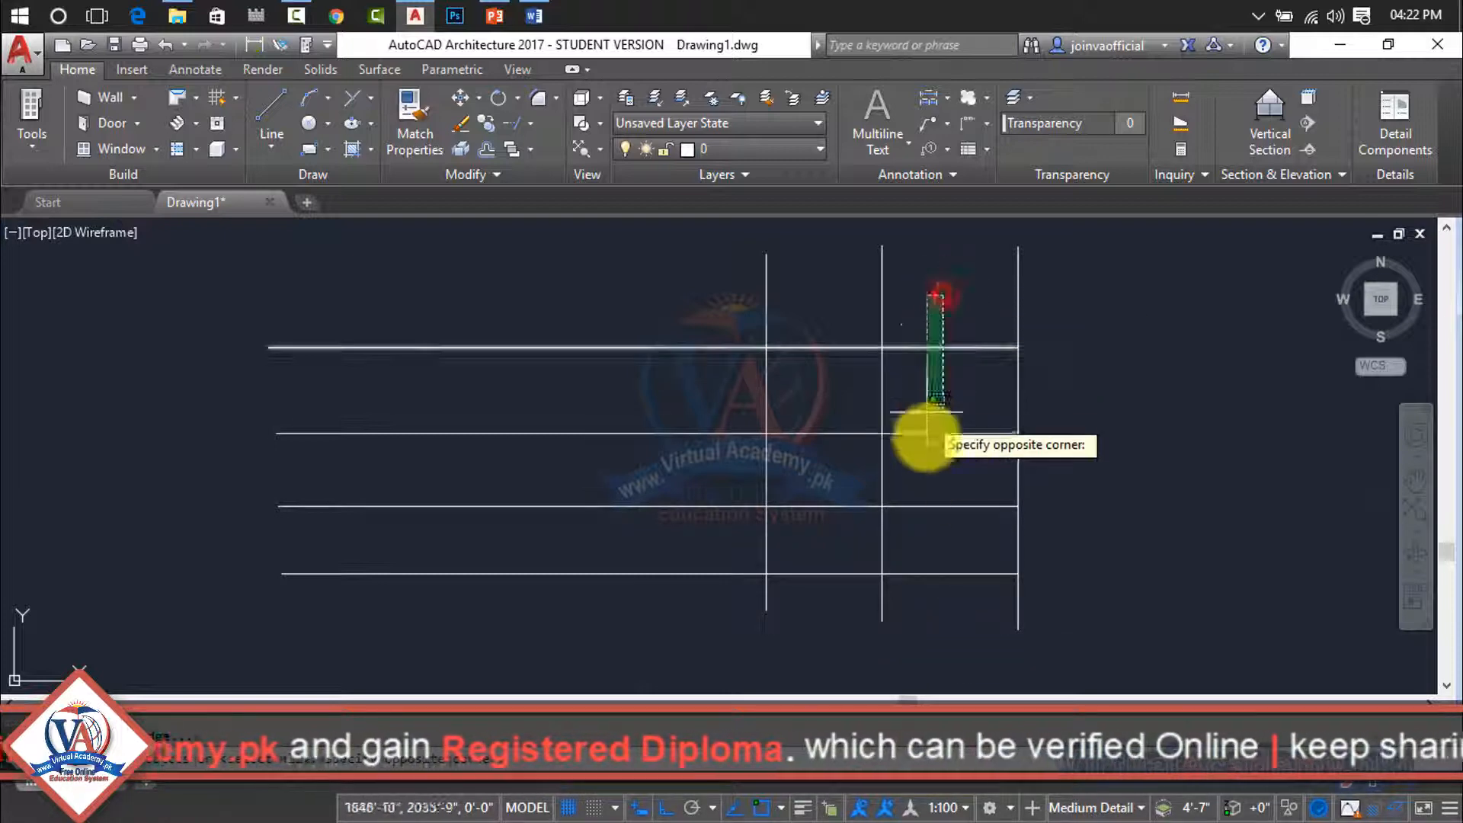
pyautogui.click(914, 614)
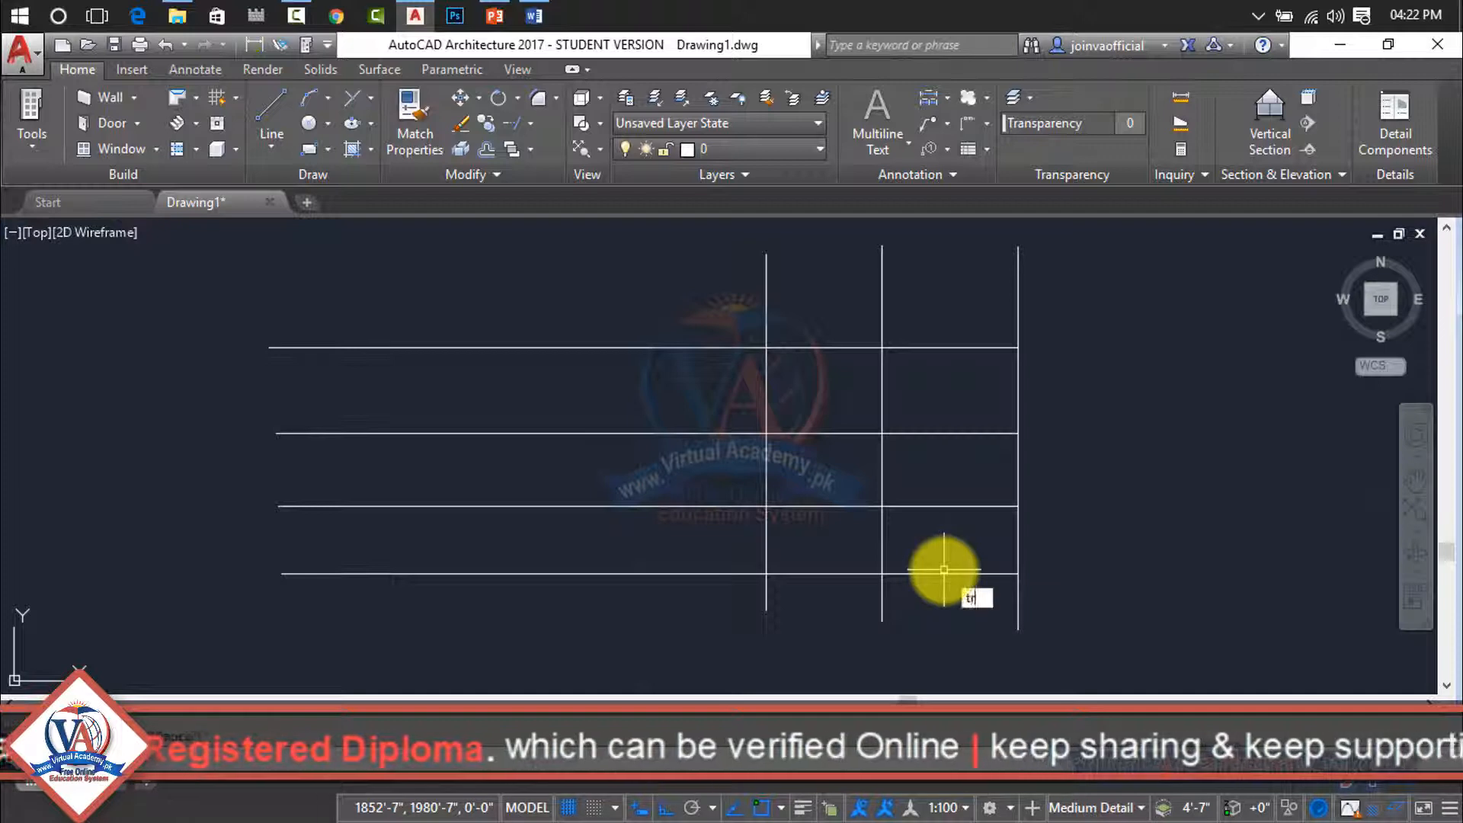
# - Trim all four horizontal lines back to the first vertical line with the Trim command, one bay at a time using crossing selections
pyautogui.press('Return')
pyautogui.click(972, 275)
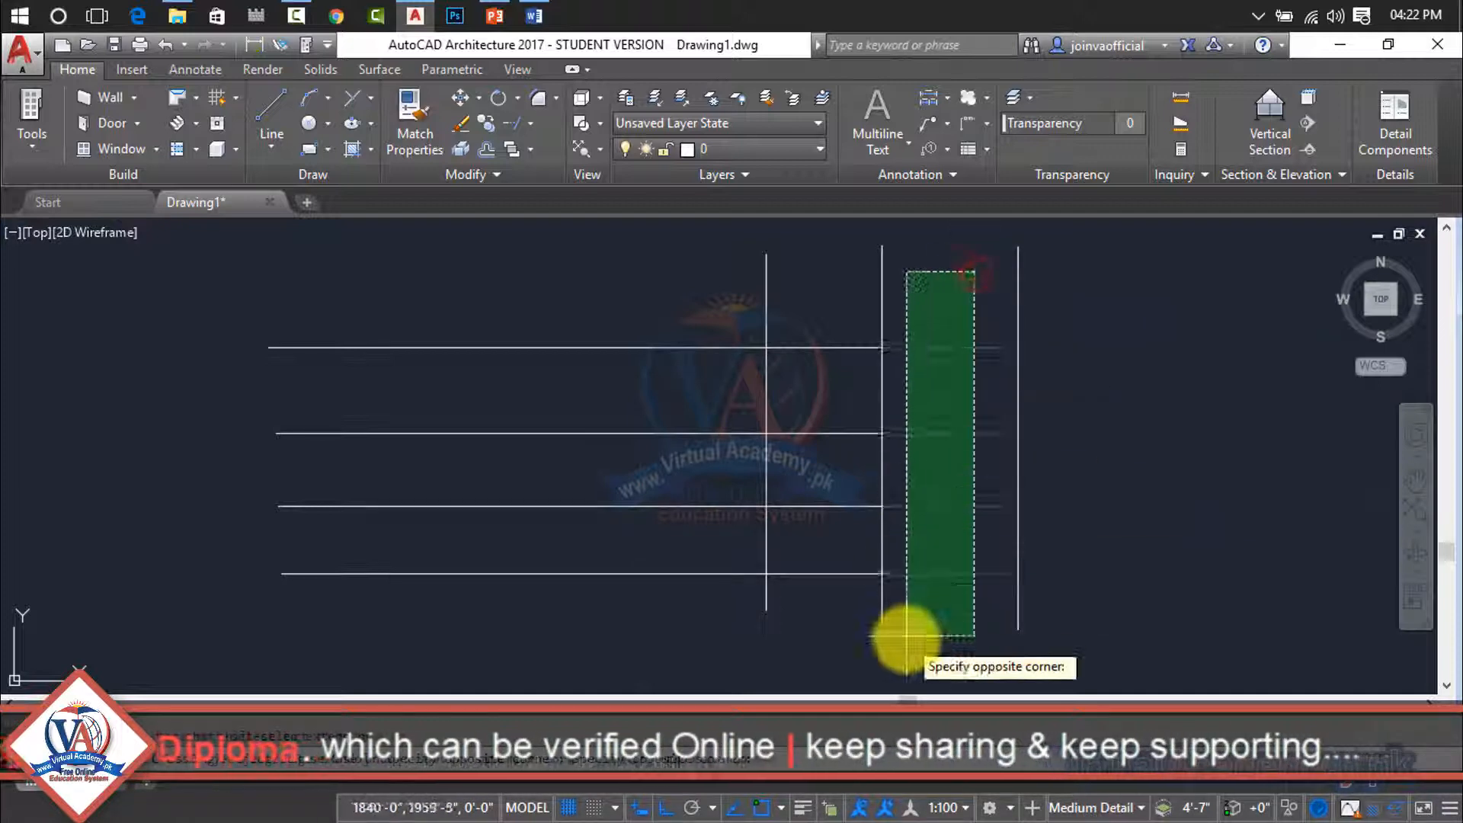
pyautogui.click(907, 637)
pyautogui.click(859, 284)
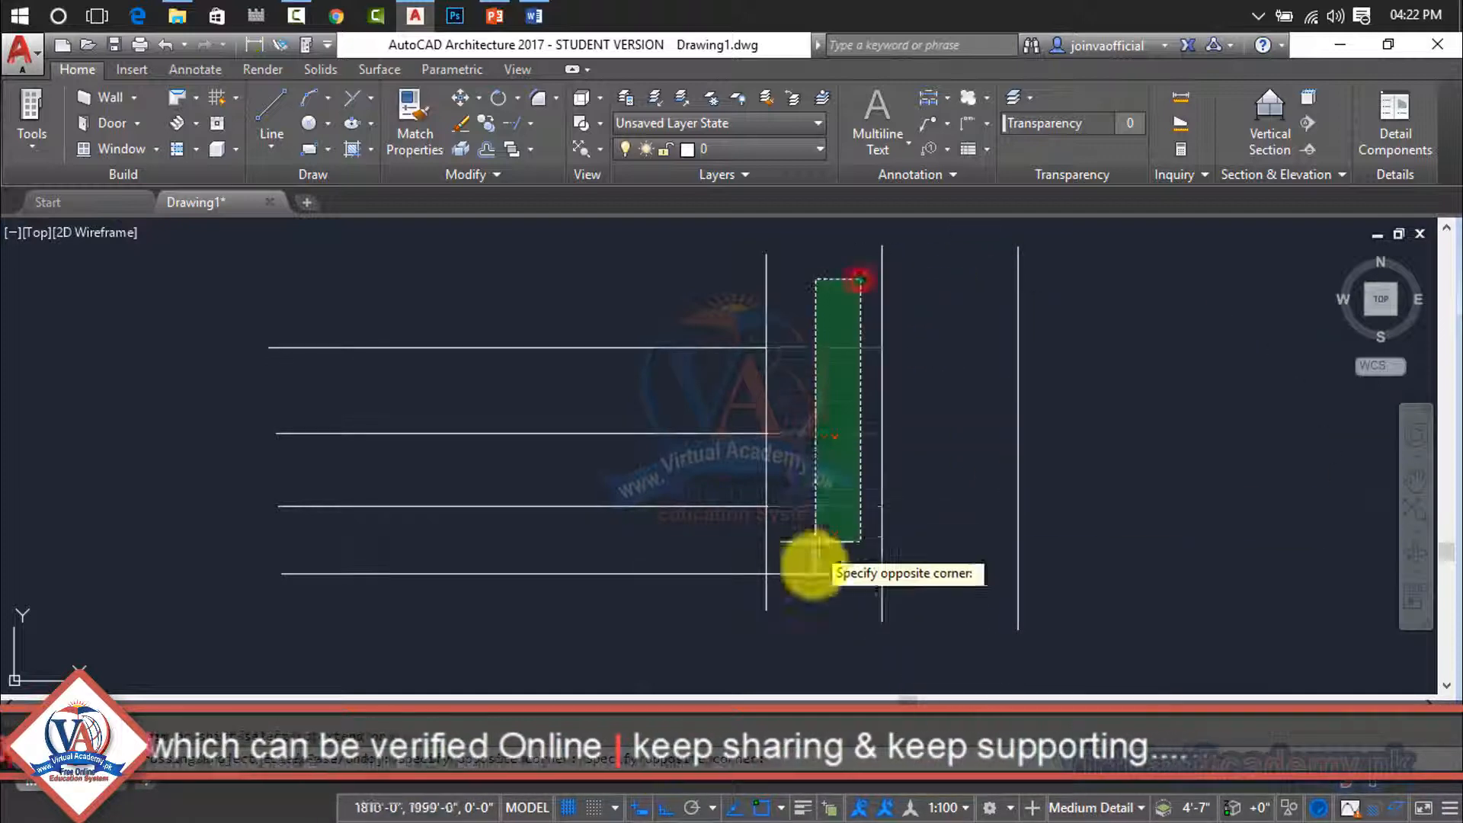
pyautogui.click(808, 619)
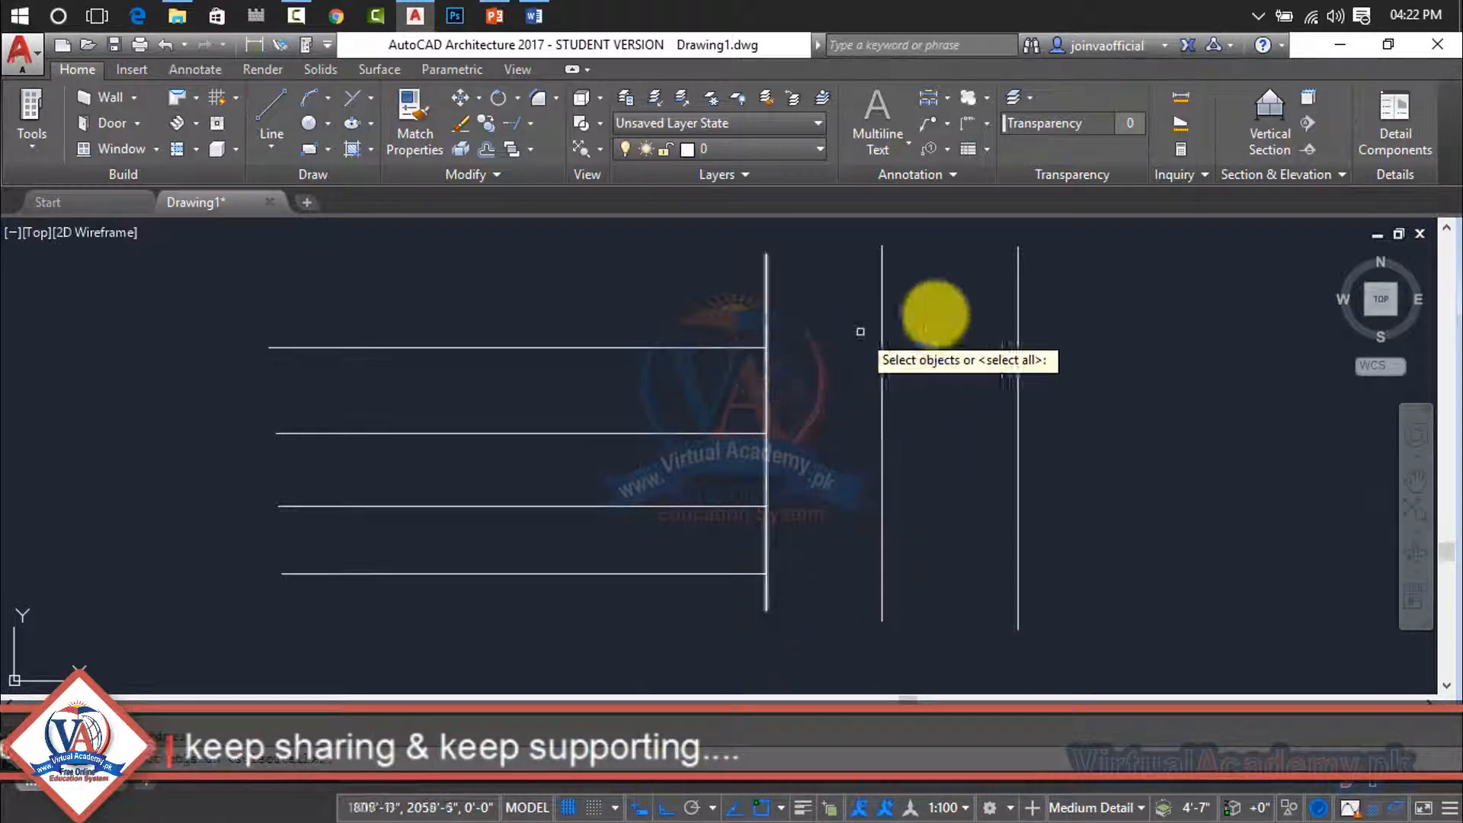
# - Set all horizontal and vertical lines as Extend boundaries and extend the upper two horizontal lines to the middle vertical line
pyautogui.click(1109, 255)
pyautogui.click(640, 627)
pyautogui.press('Return')
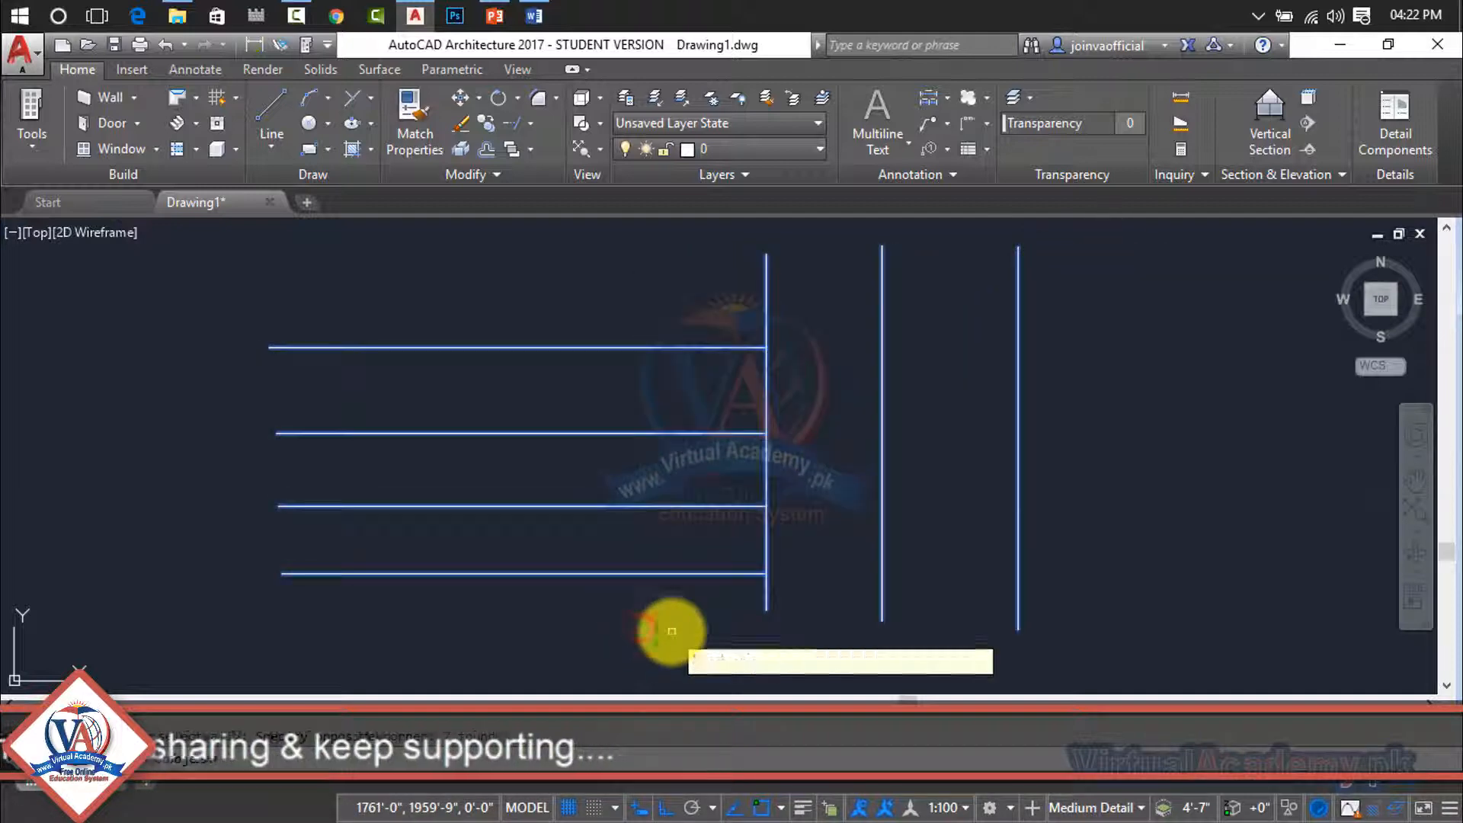
pyautogui.click(755, 349)
pyautogui.click(755, 348)
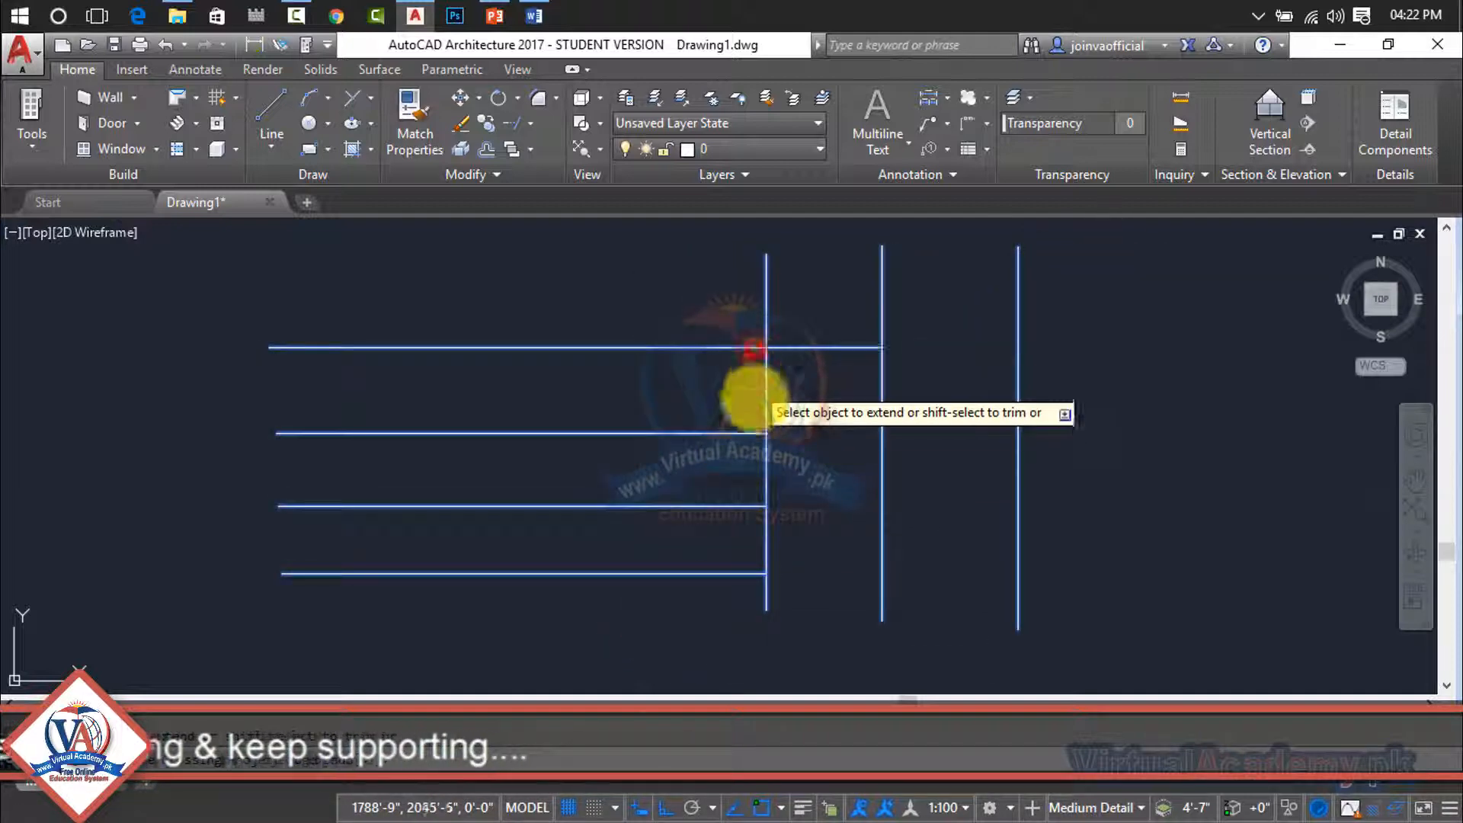
pyautogui.click(754, 437)
pyautogui.click(754, 424)
pyautogui.click(745, 346)
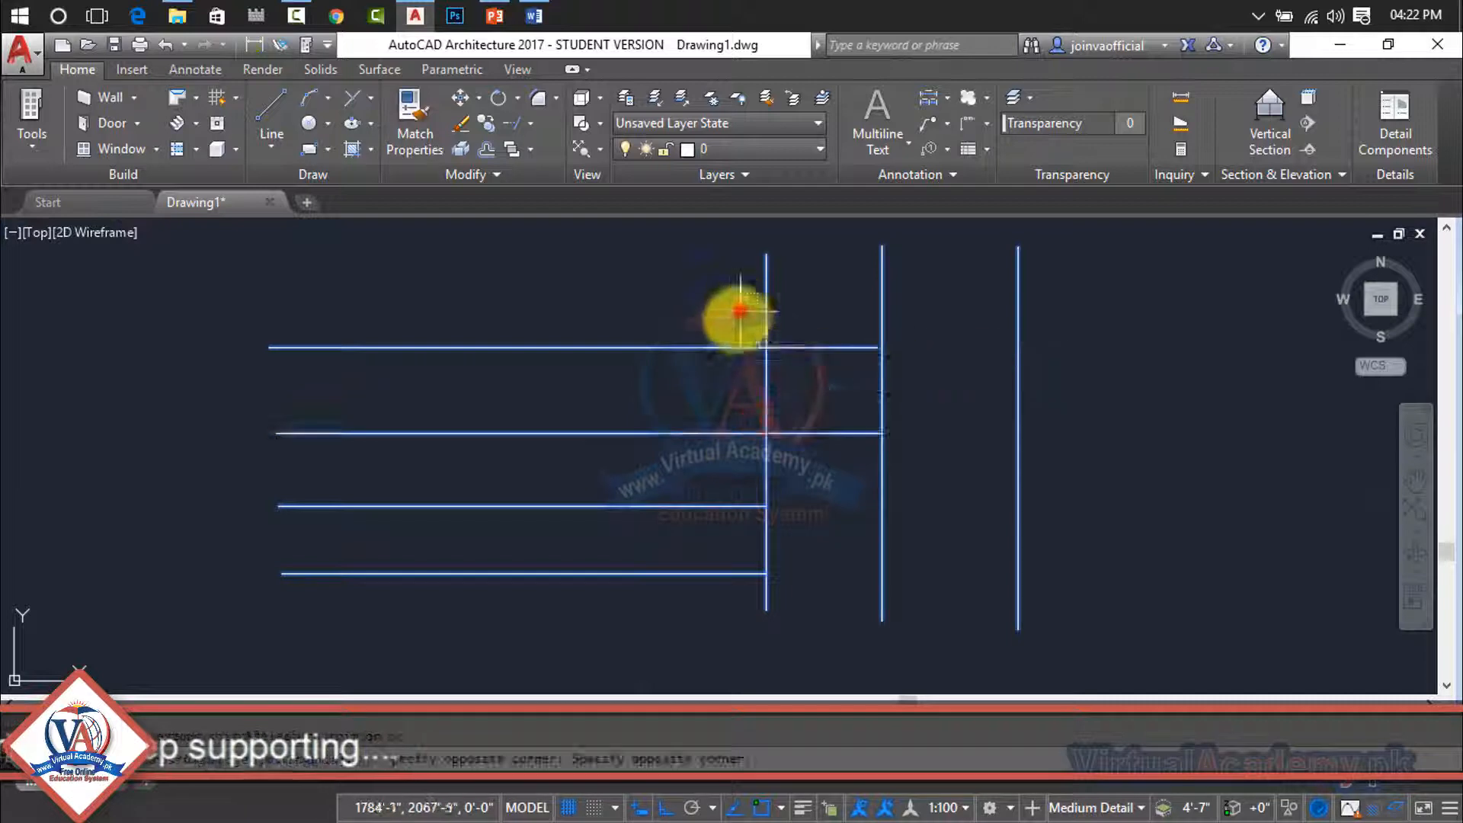
# - Extend all four horizontal lines on to the farthest vertical line using repeated crossing selections
pyautogui.click(741, 311)
pyautogui.click(640, 626)
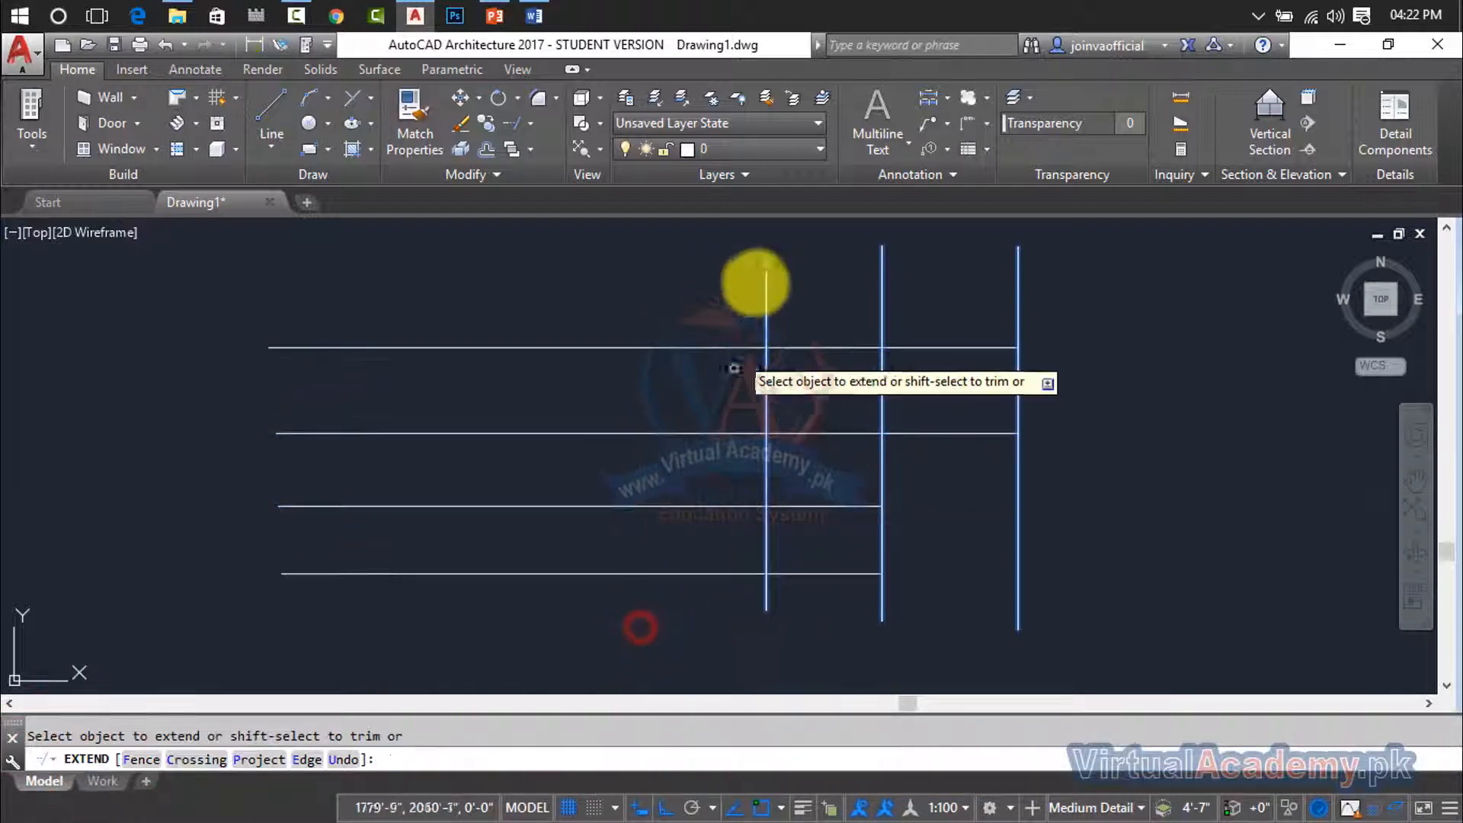
pyautogui.click(736, 267)
pyautogui.click(653, 614)
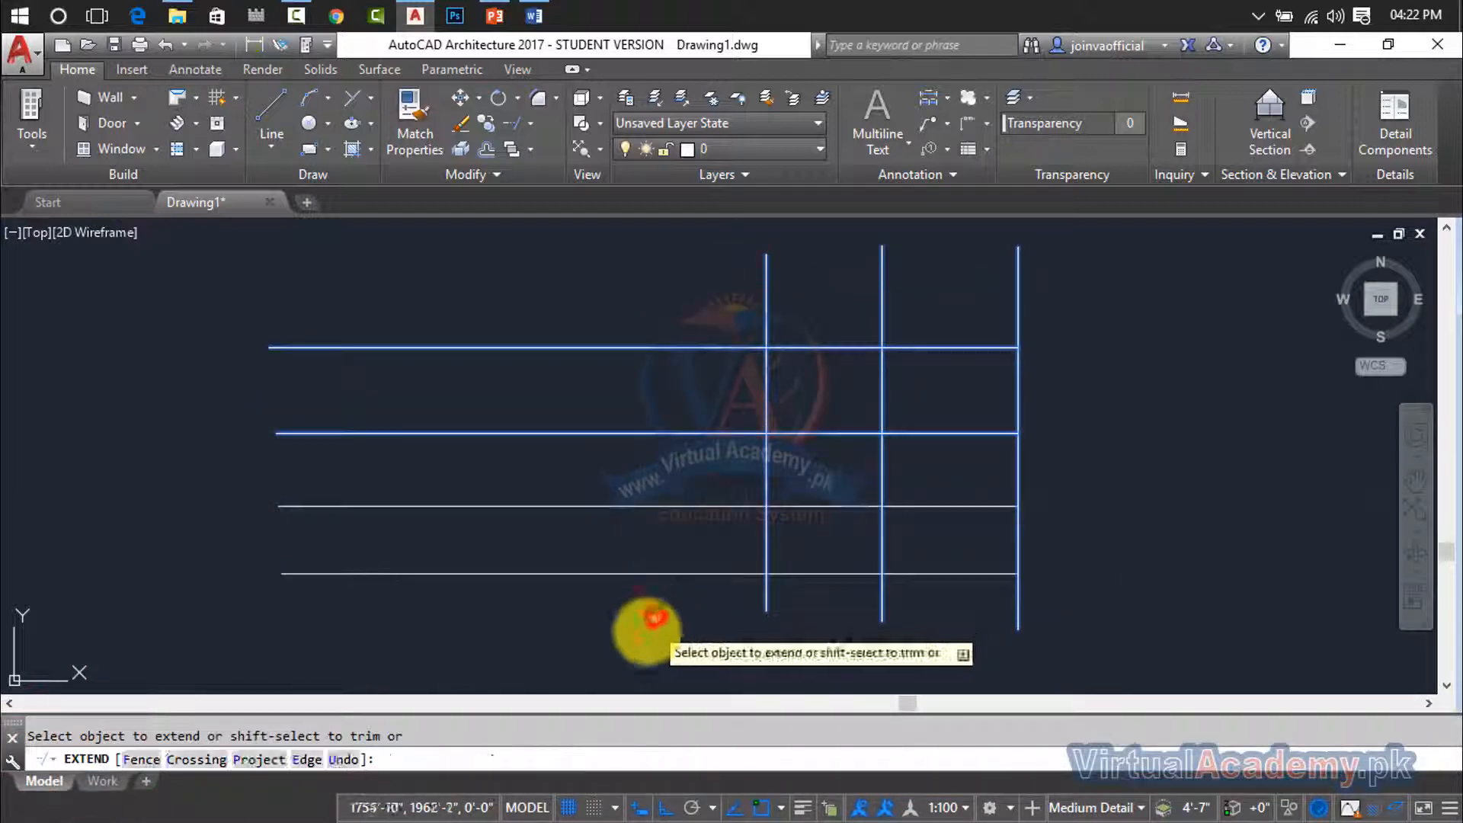
# - Trim all four horizontal lines back past the middle vertical line to the first one within Extend, and end the command
pyautogui.keyDown('shift'); pyautogui.click(946, 574); pyautogui.keyUp('shift')
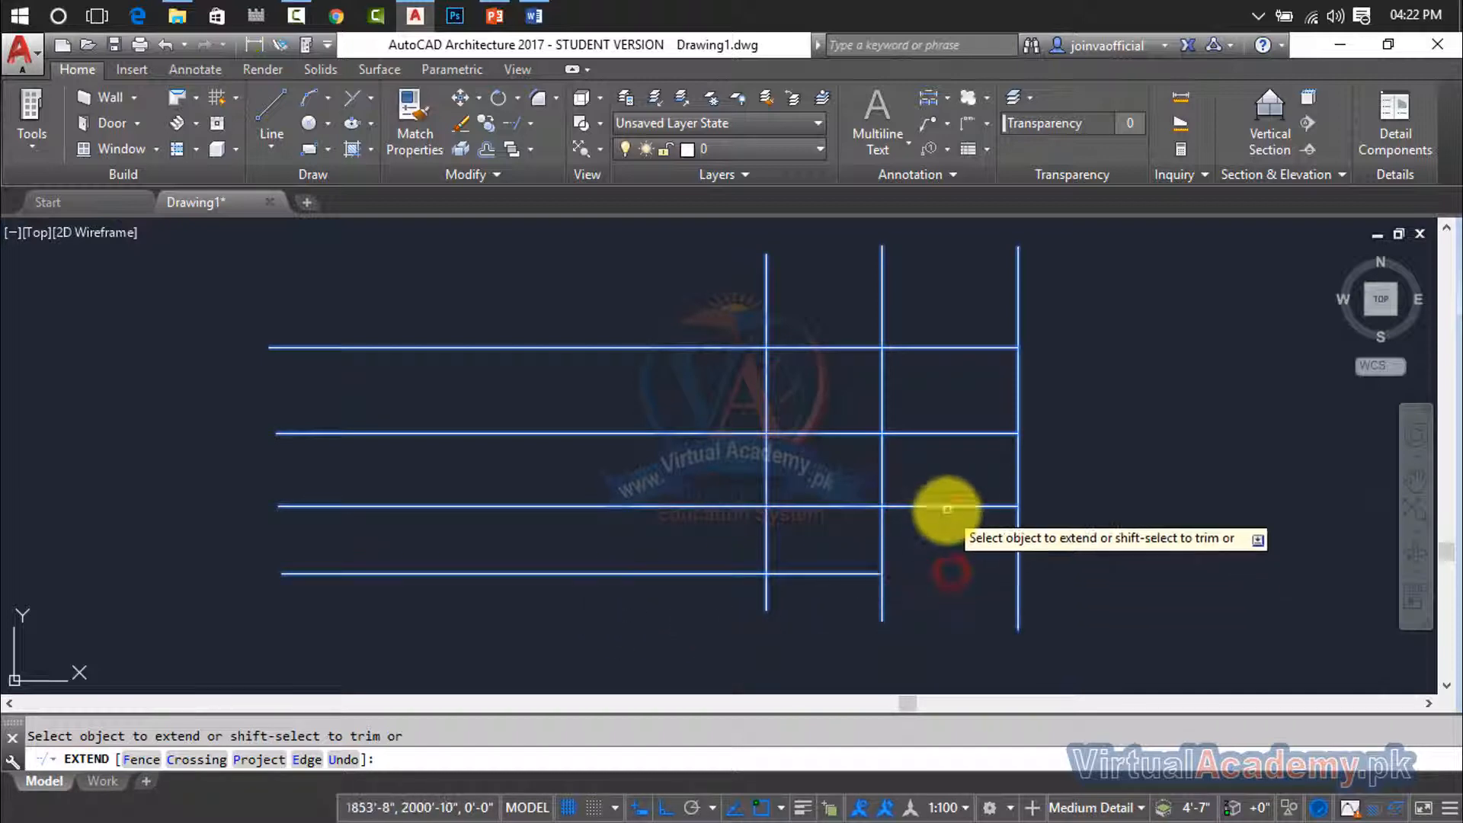
pyautogui.keyDown('shift'); pyautogui.click(945, 507); pyautogui.keyUp('shift')
pyautogui.keyDown('shift'); pyautogui.click(949, 252); pyautogui.keyUp('shift')
pyautogui.keyDown('shift'); pyautogui.click(924, 553); pyautogui.keyUp('shift')
pyautogui.keyDown('shift'); pyautogui.click(810, 282); pyautogui.keyUp('shift')
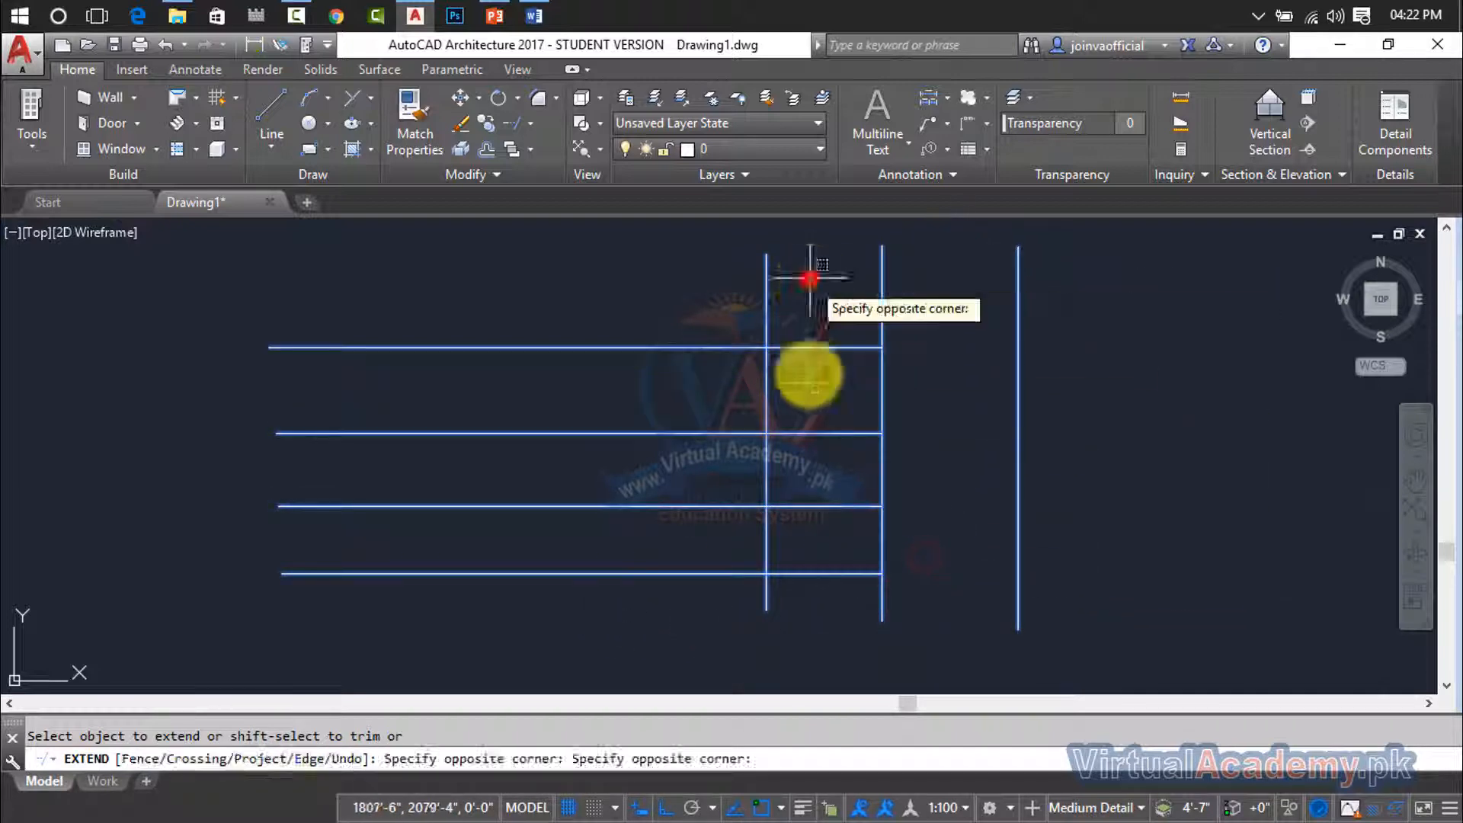
pyautogui.keyDown('shift'); pyautogui.click(787, 671); pyautogui.keyUp('shift')
pyautogui.press('Escape')
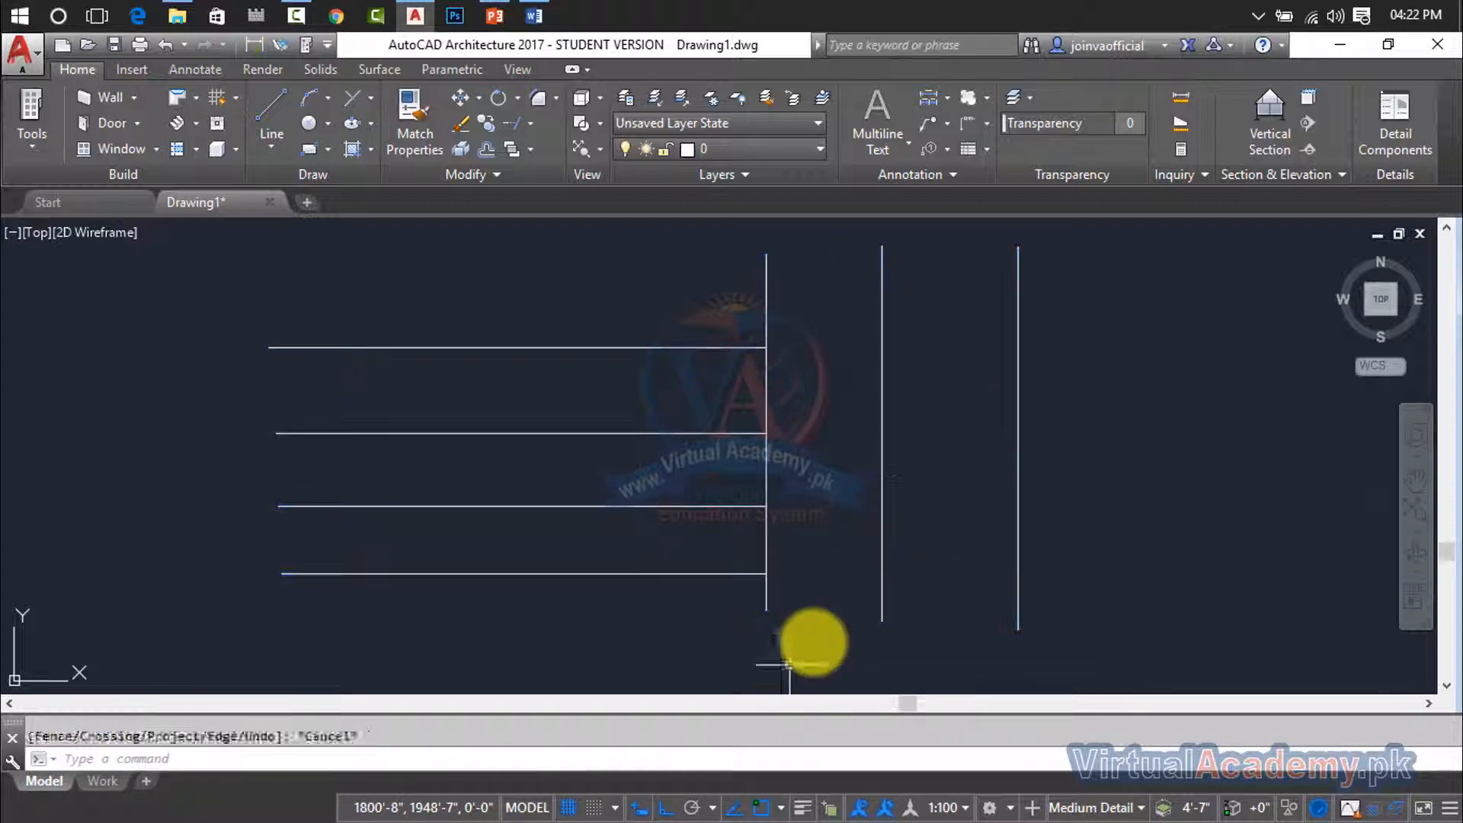
# - Erase all the horizontal and vertical lines from the drawing
pyautogui.click(1147, 287)
pyautogui.click(533, 604)
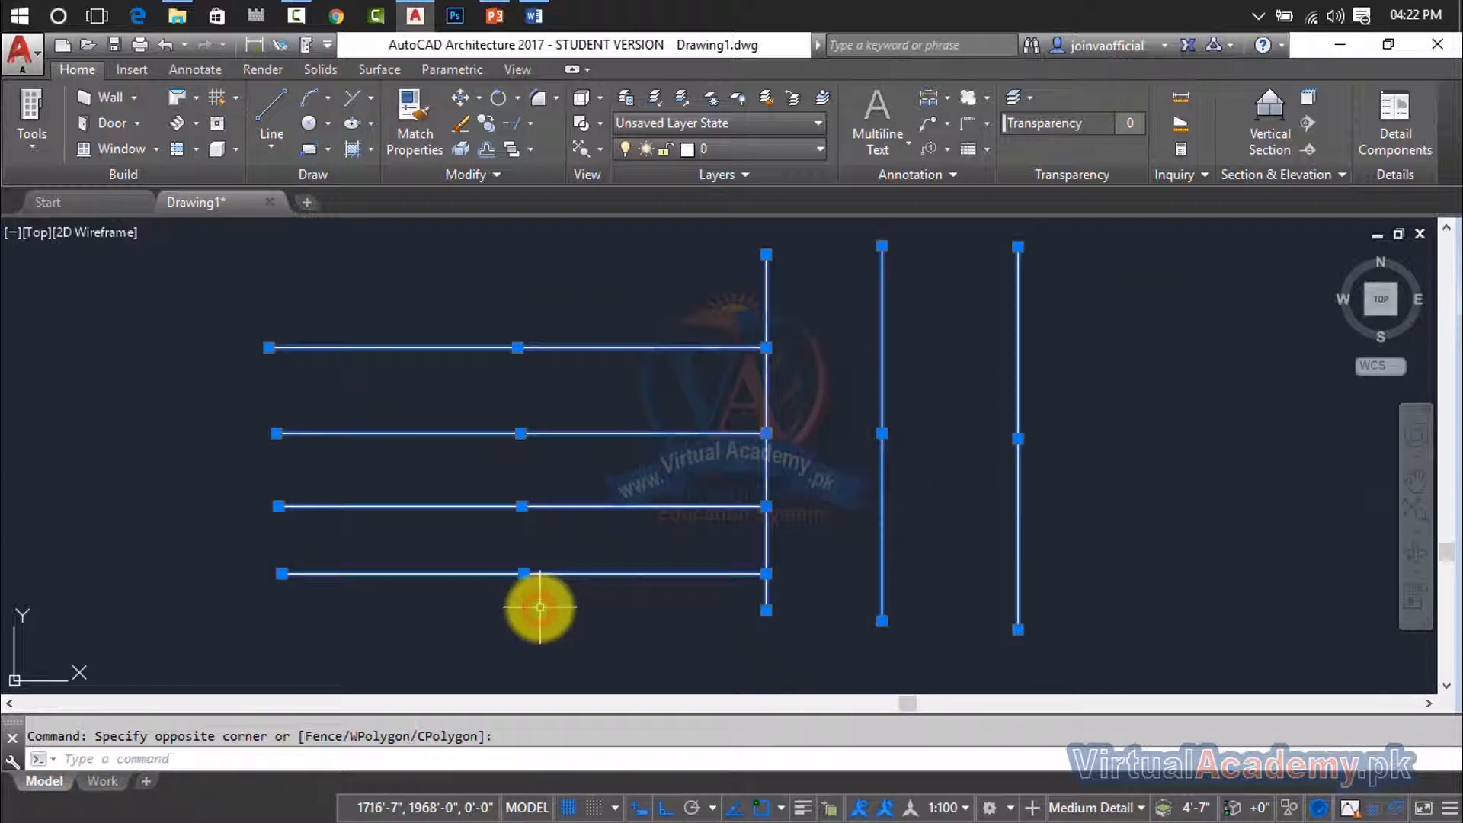
pyautogui.press('Delete')
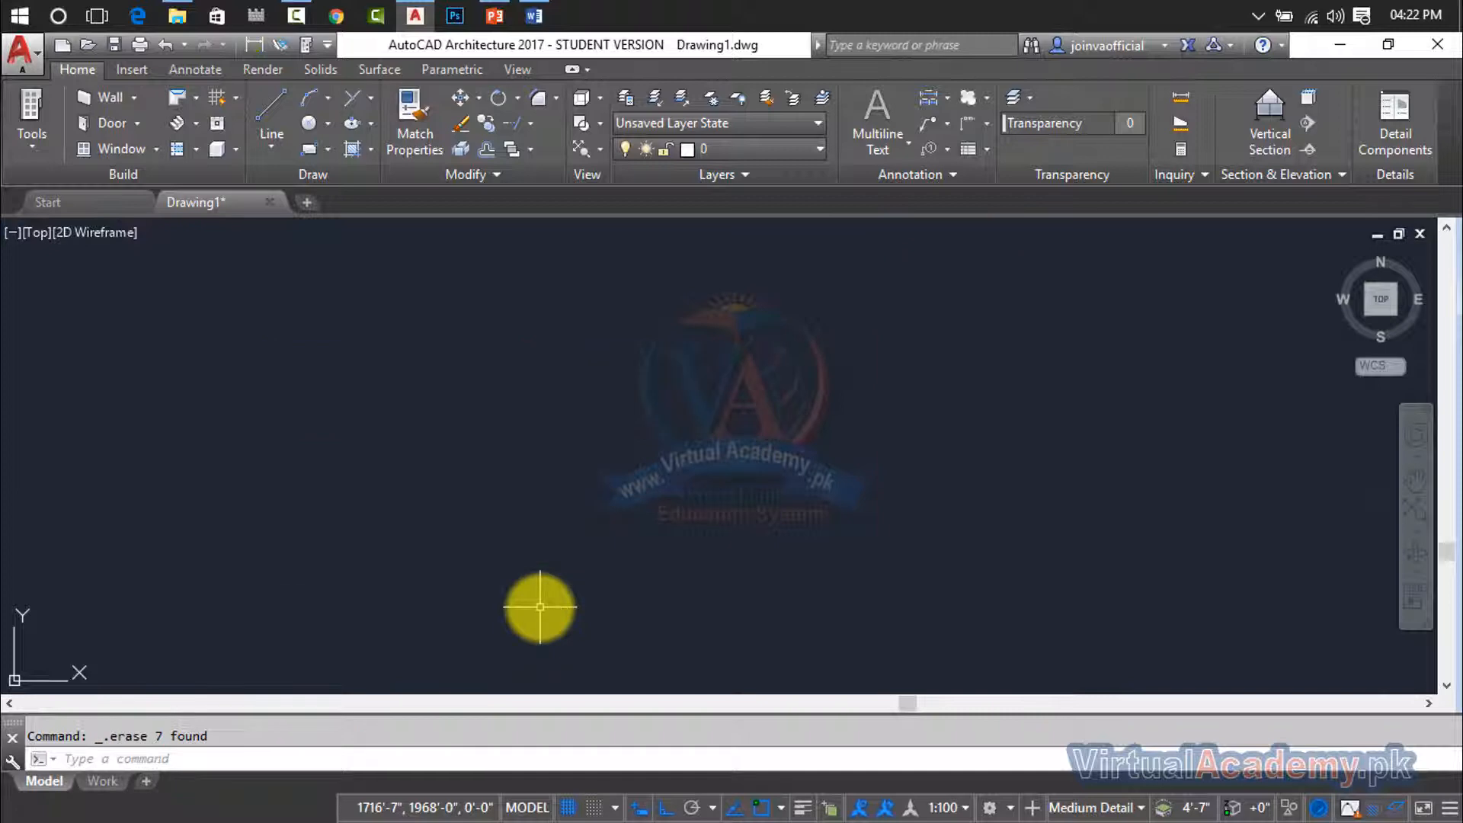